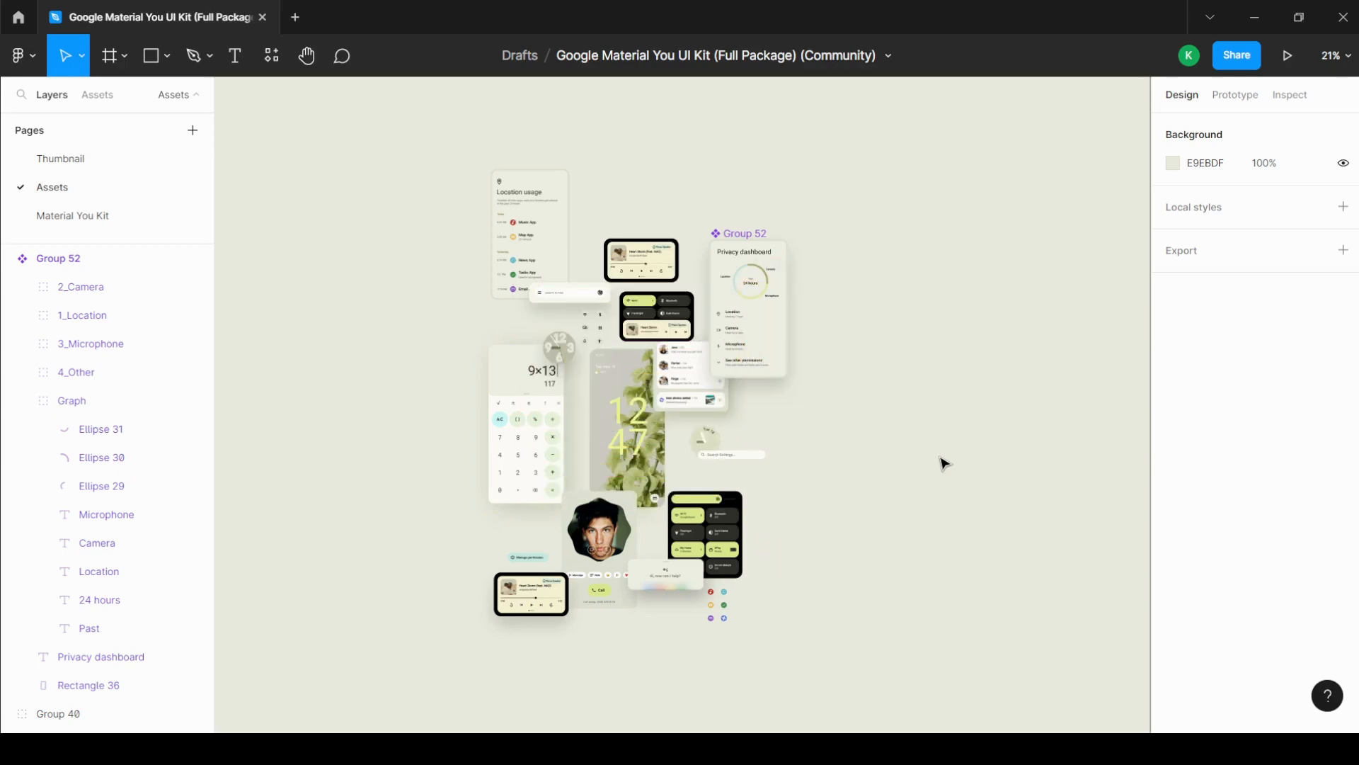
scroll(722, 403, "up", 10)
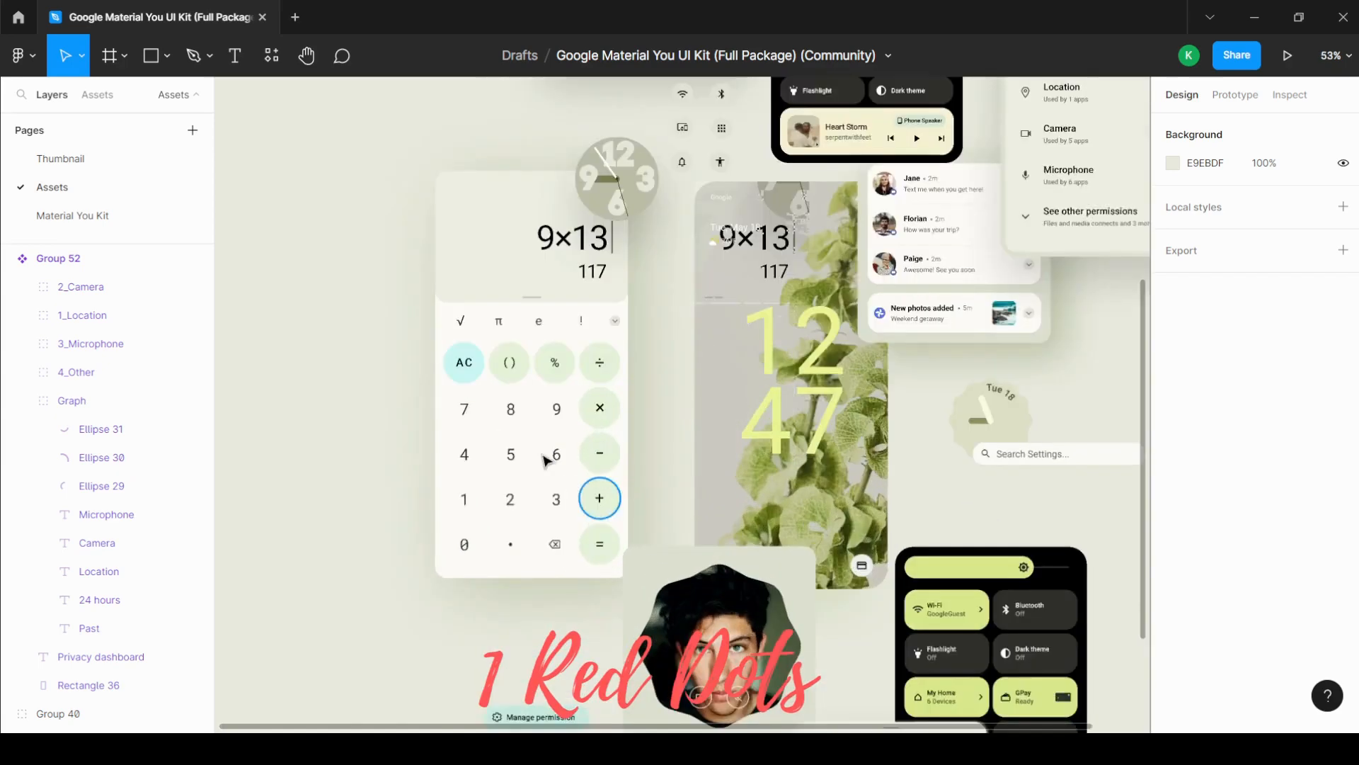
scroll(680, 411, "up", 1)
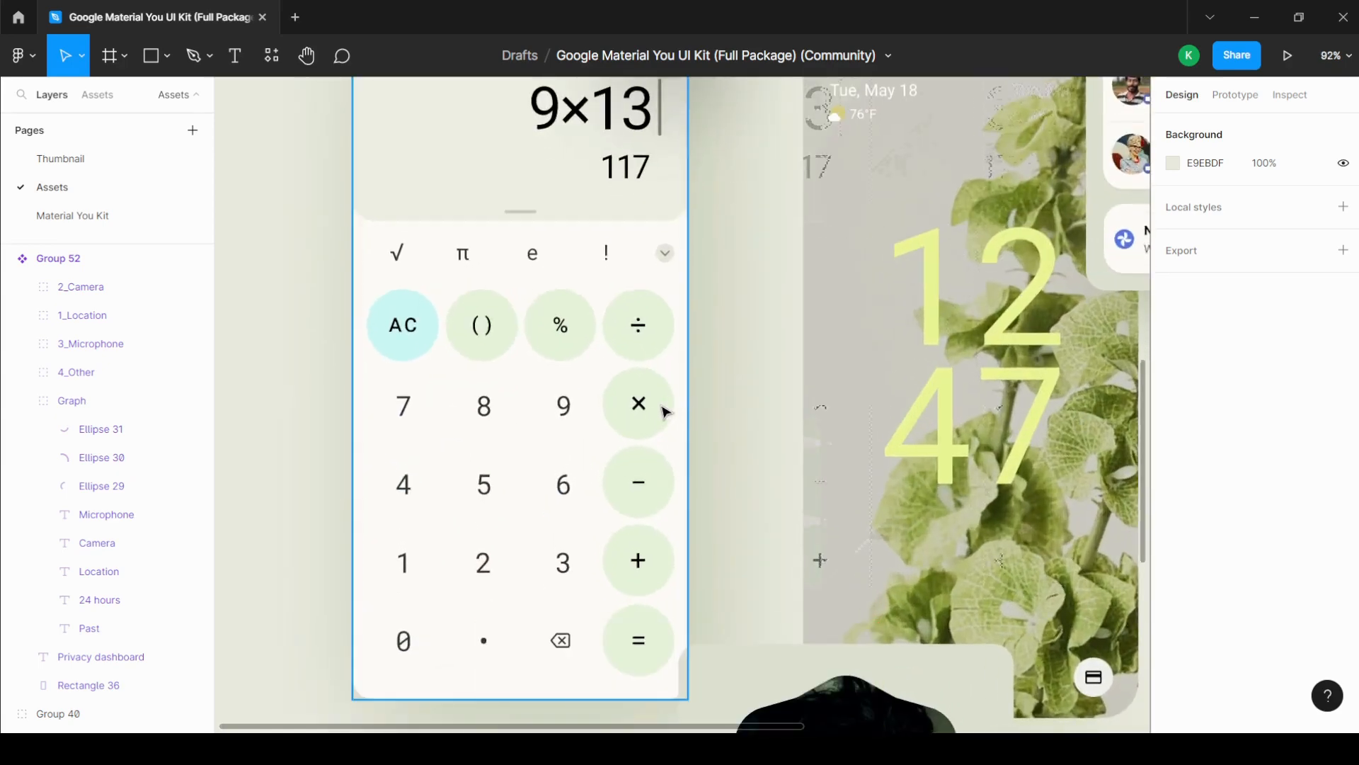
left_click(665, 411)
left_click(664, 411)
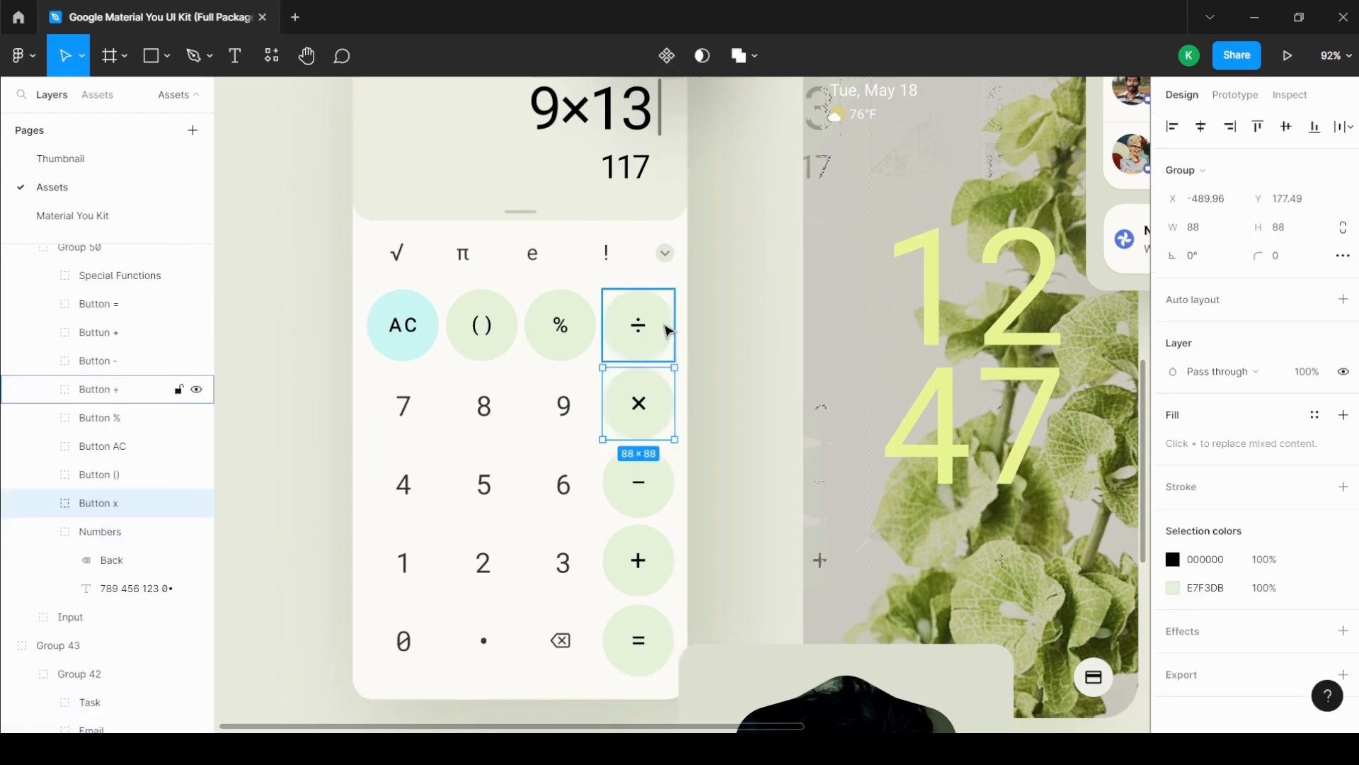
left_click(669, 330, "shift")
scroll(669, 330, "up", 6)
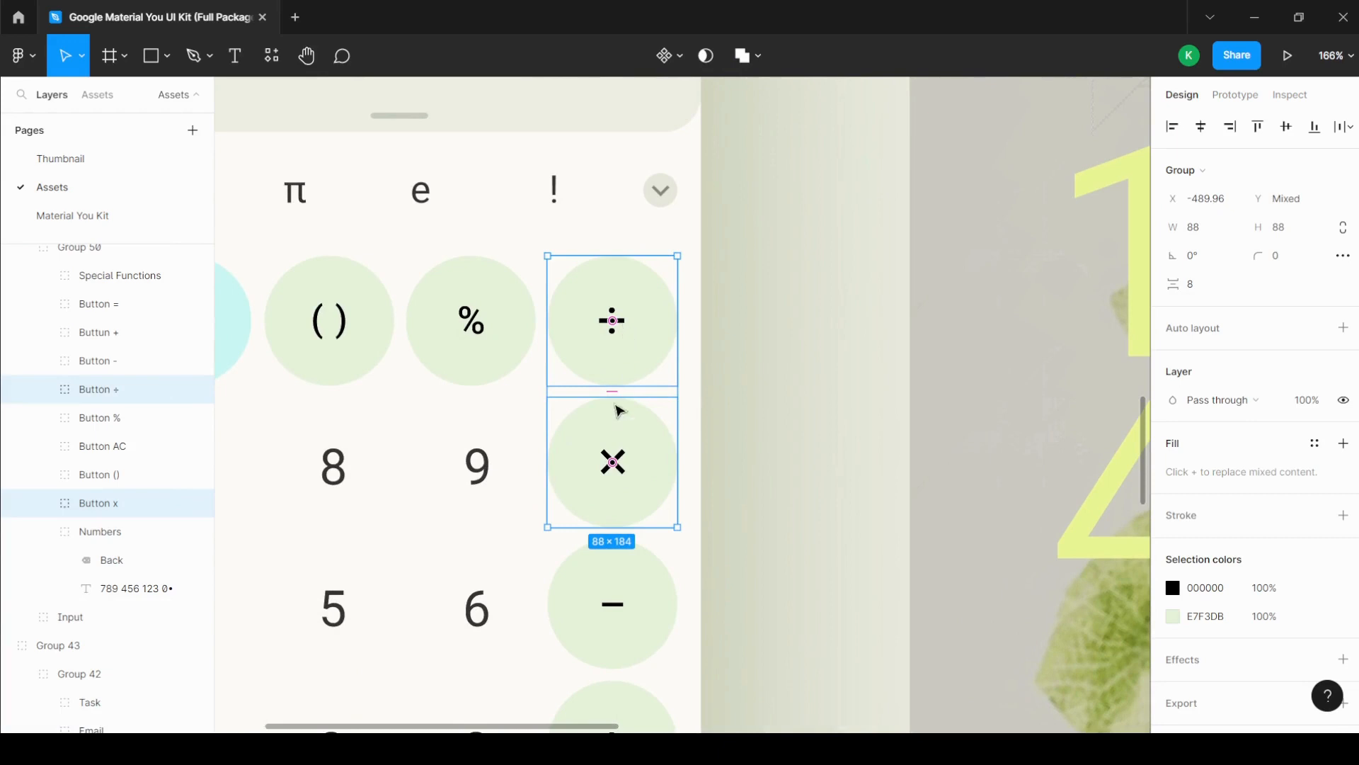
scroll(638, 468, "down", 5)
left_click(749, 333)
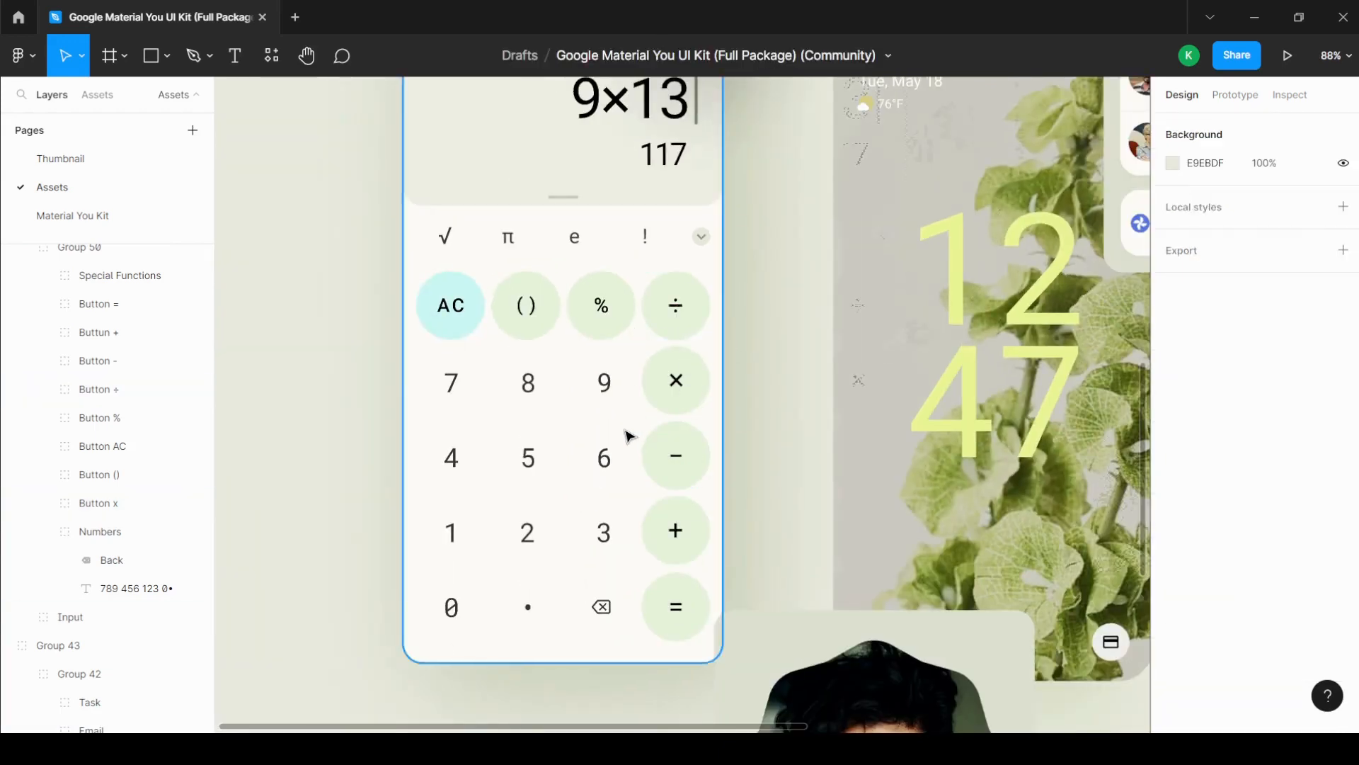
Step: Reorder the calculator's upper four operator buttons in the rightmost column to multiply, plus, minus and divide from top to bottom
scroll(626, 431, "down", 2)
scroll(615, 524, "up", 3)
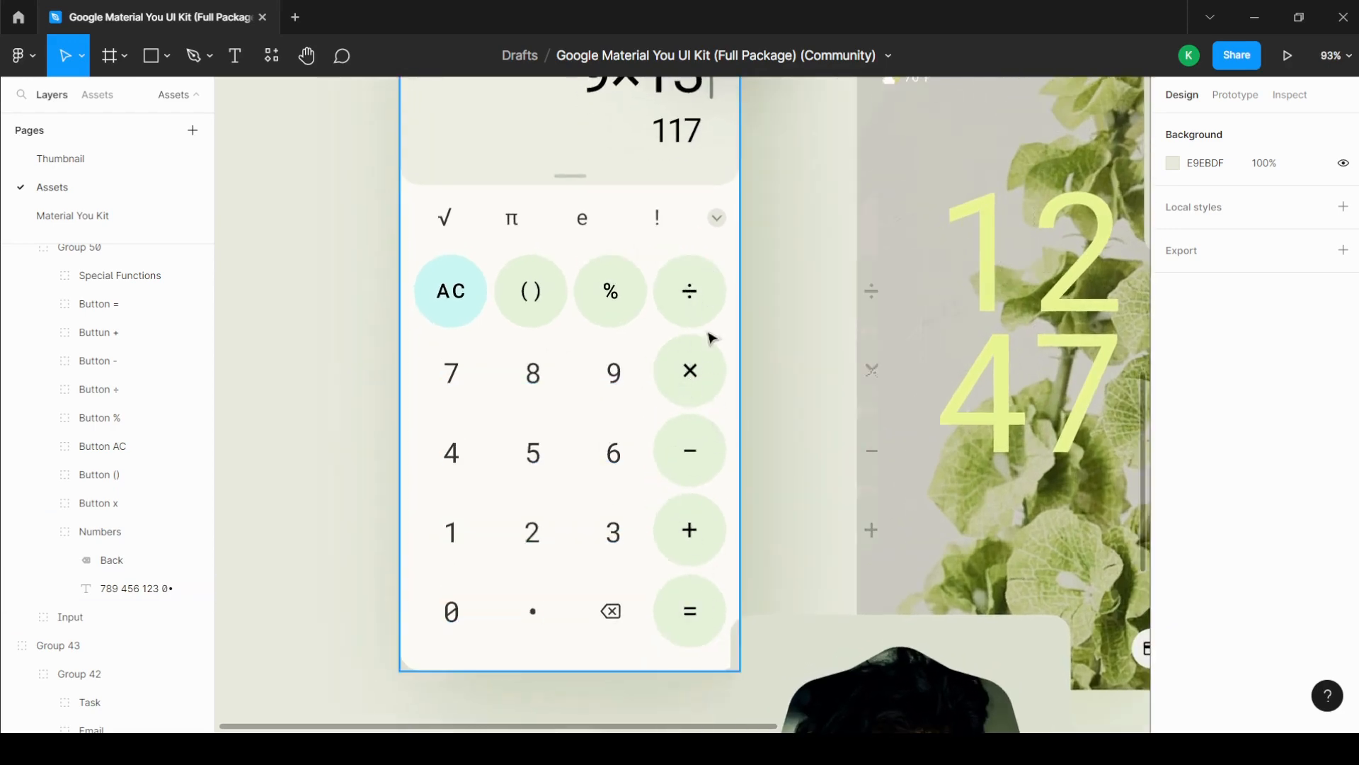
left_click(689, 375)
double_click(689, 377)
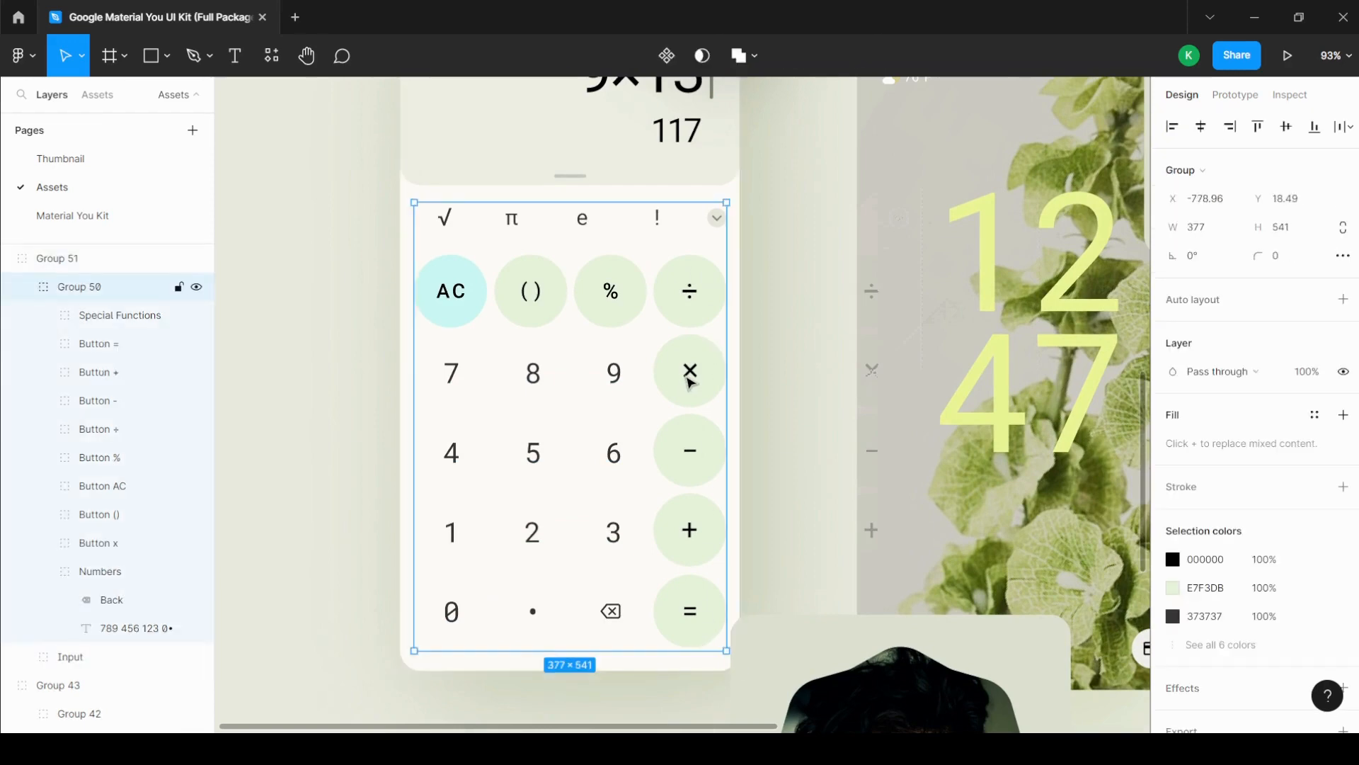
double_click(690, 380)
left_click(716, 297, "shift")
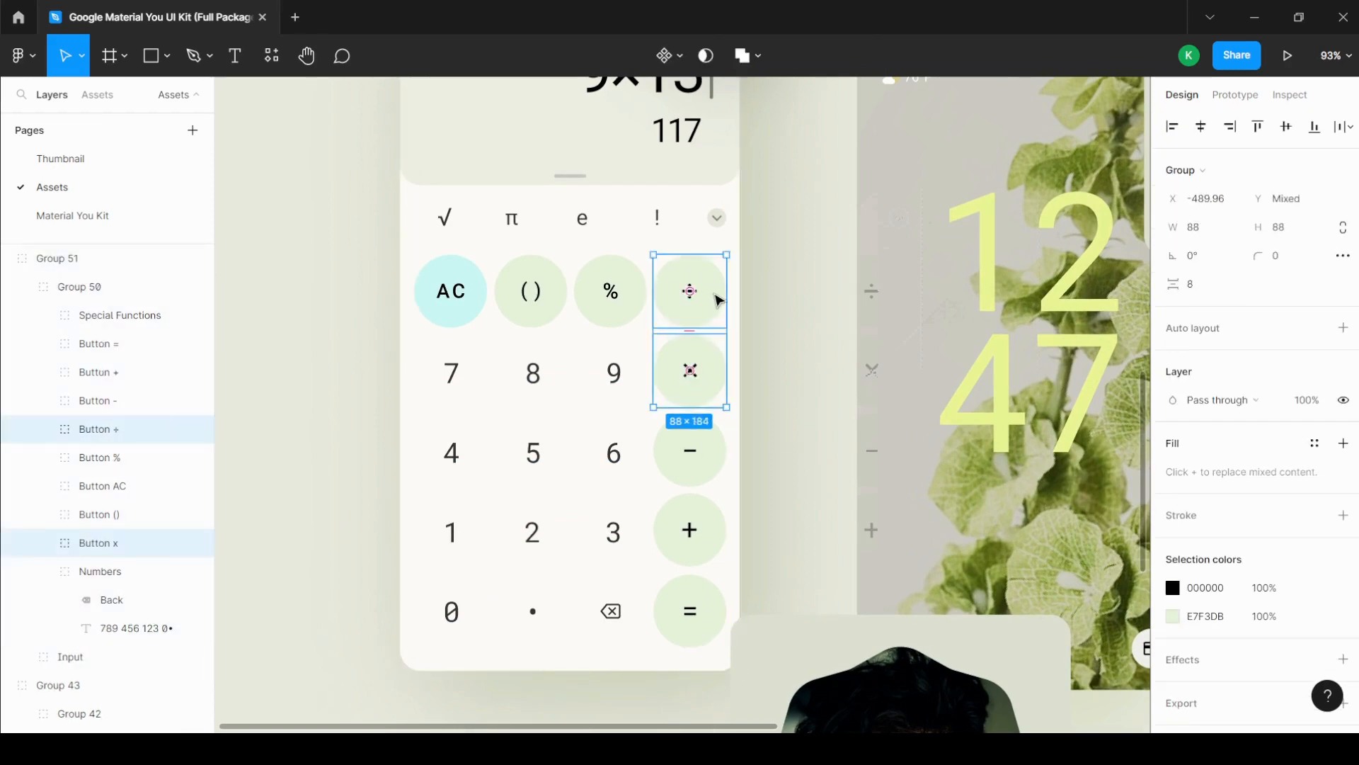
scroll(716, 298, "up", 5)
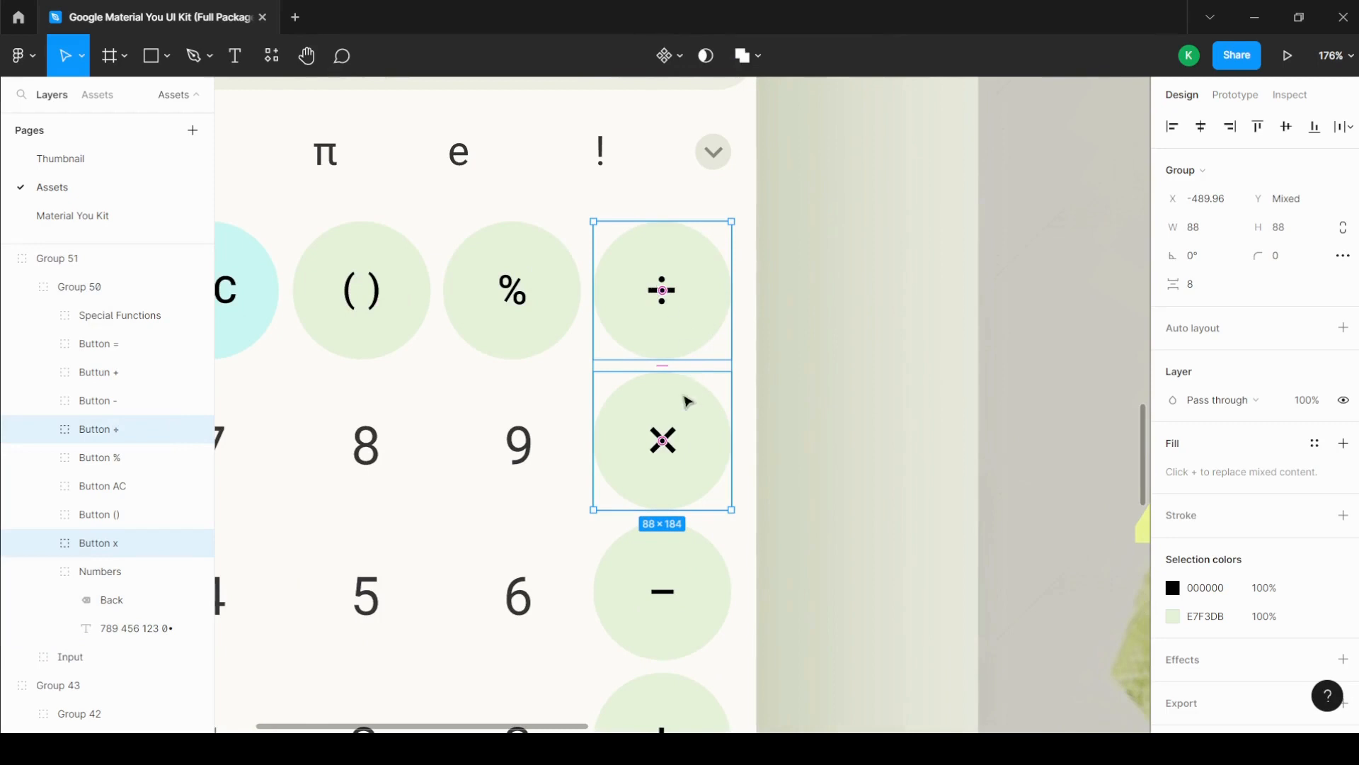
left_click_drag(667, 445, 690, 298)
scroll(709, 295, "down", 4)
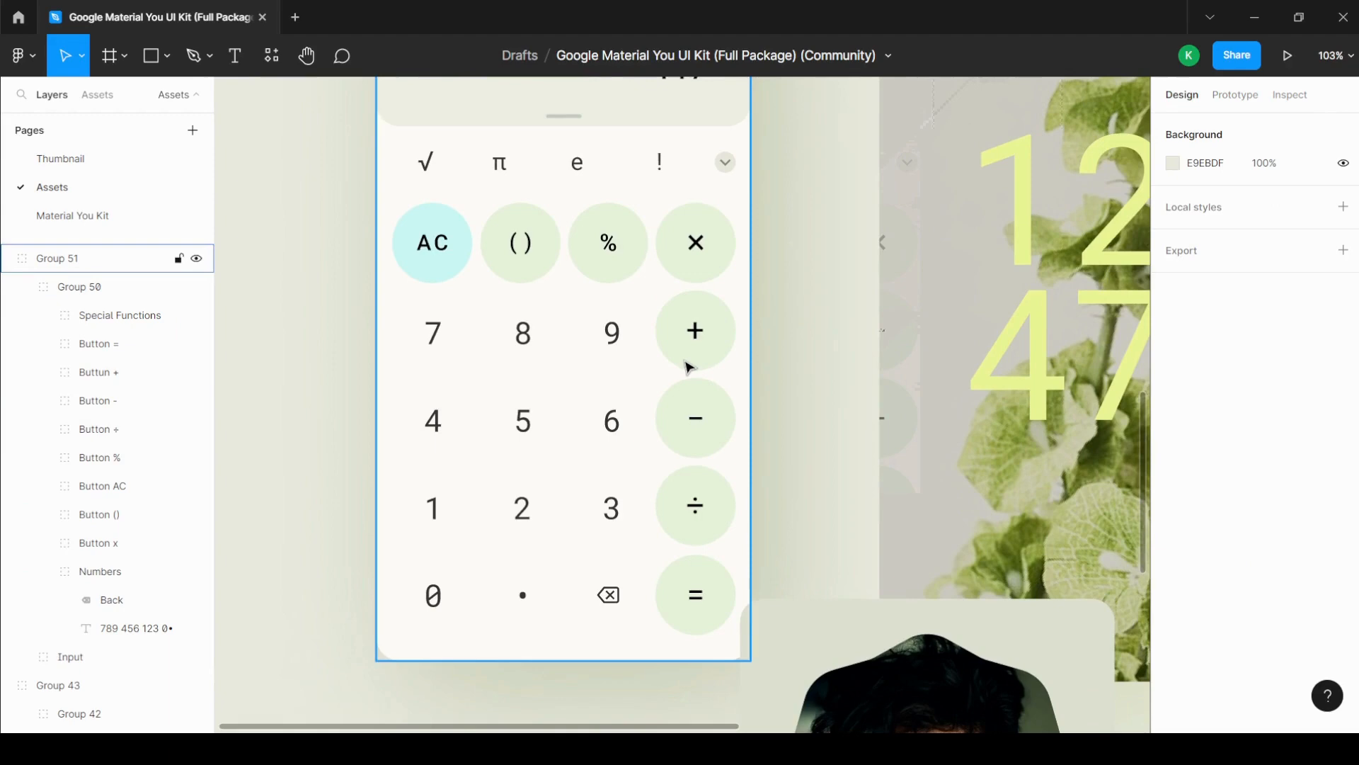
Step: Inspect the fill colour shared by the My Home and GPay tile backgrounds in the large quick-settings dashboard
scroll(689, 367, "down", 6)
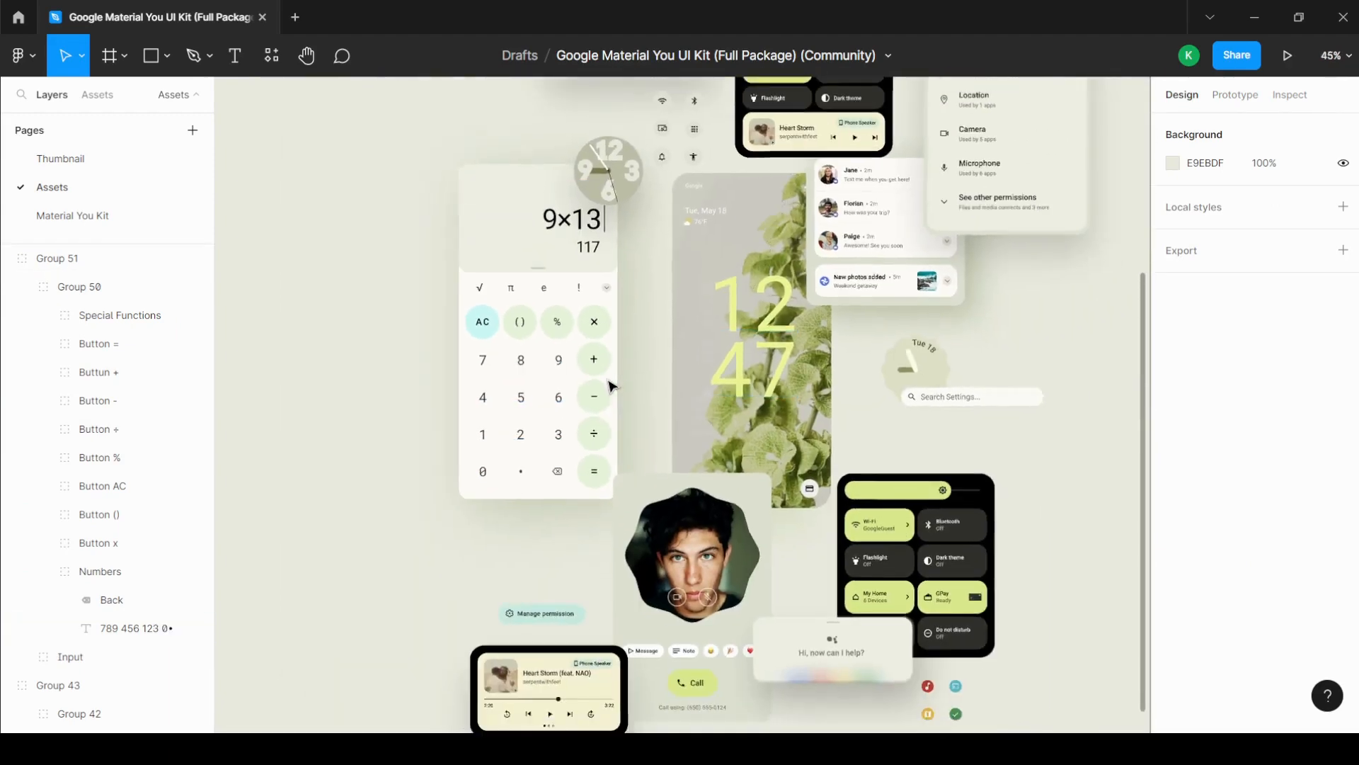
scroll(613, 387, "down", 3)
scroll(819, 157, "up", 3)
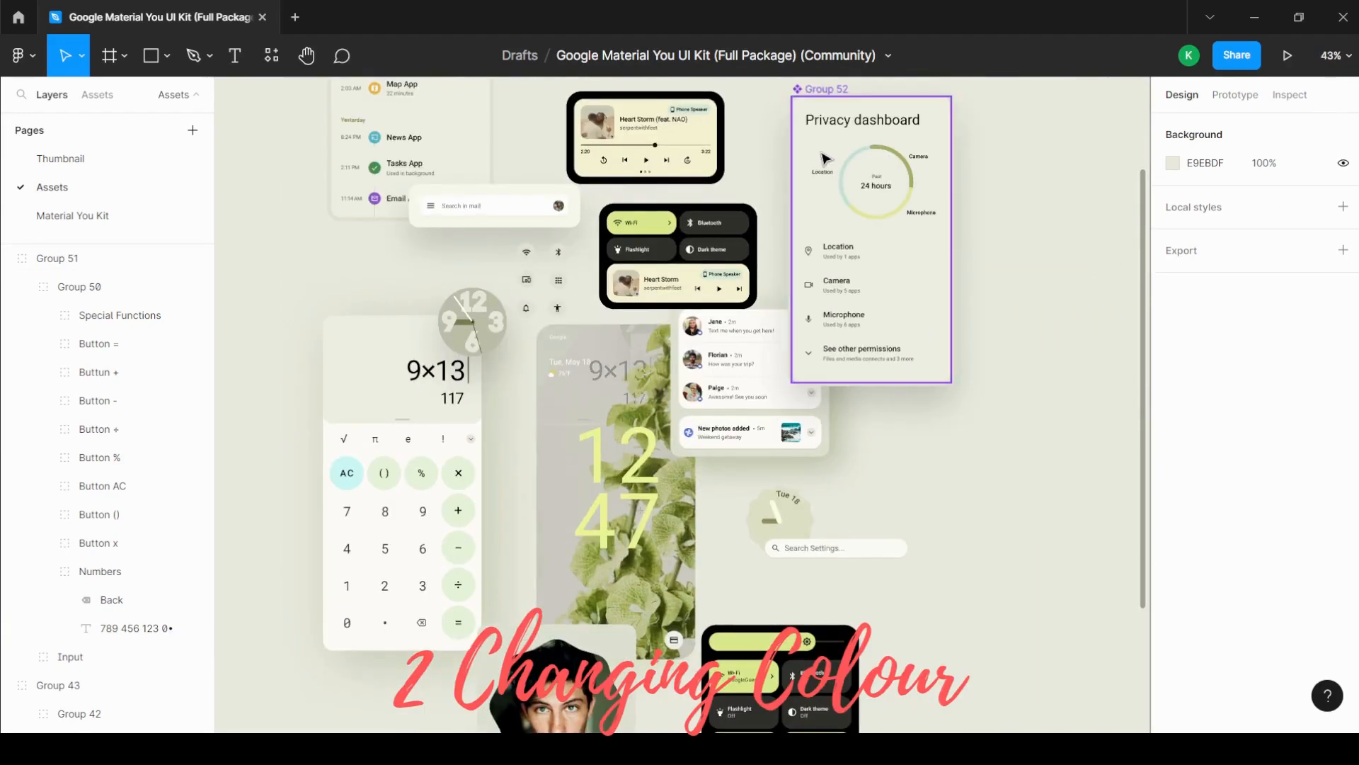
scroll(920, 398, "down", 1)
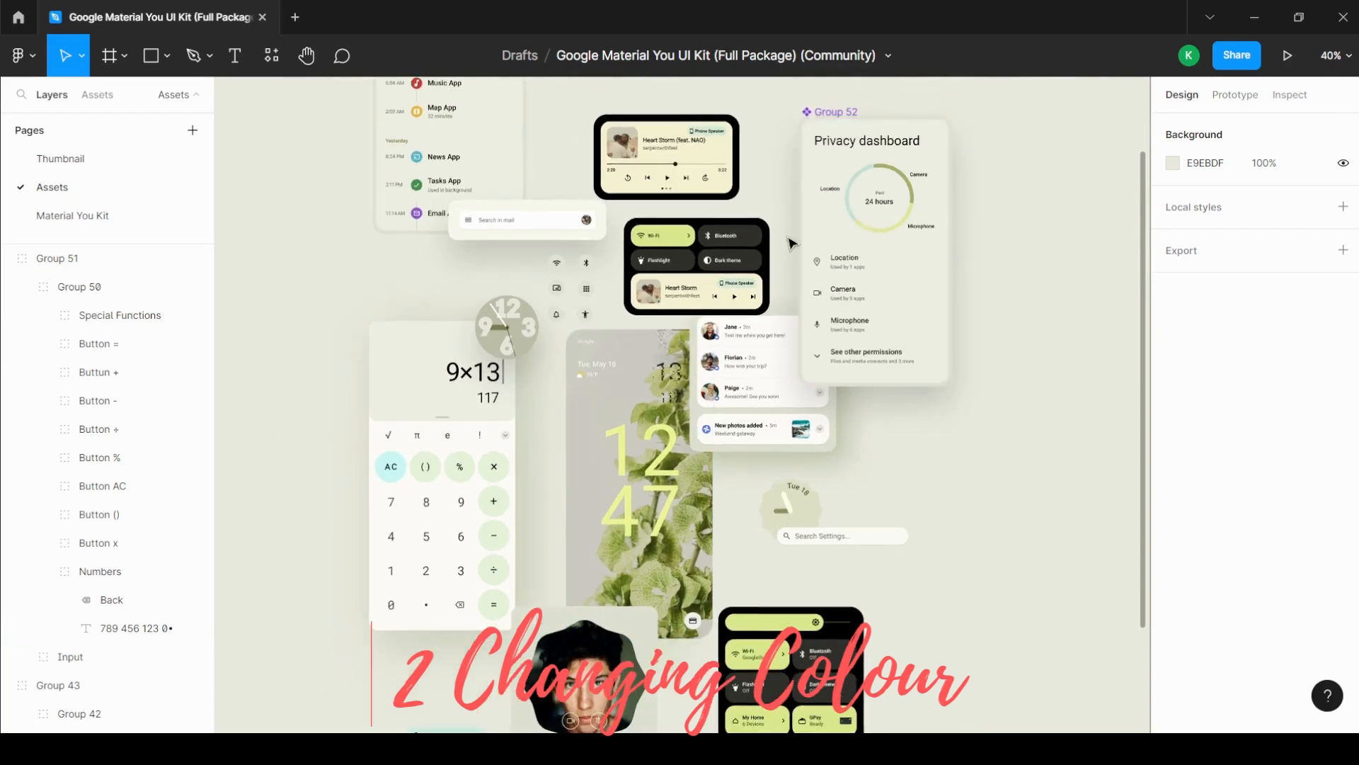
scroll(791, 243, "down", 3)
scroll(861, 628, "up", 9)
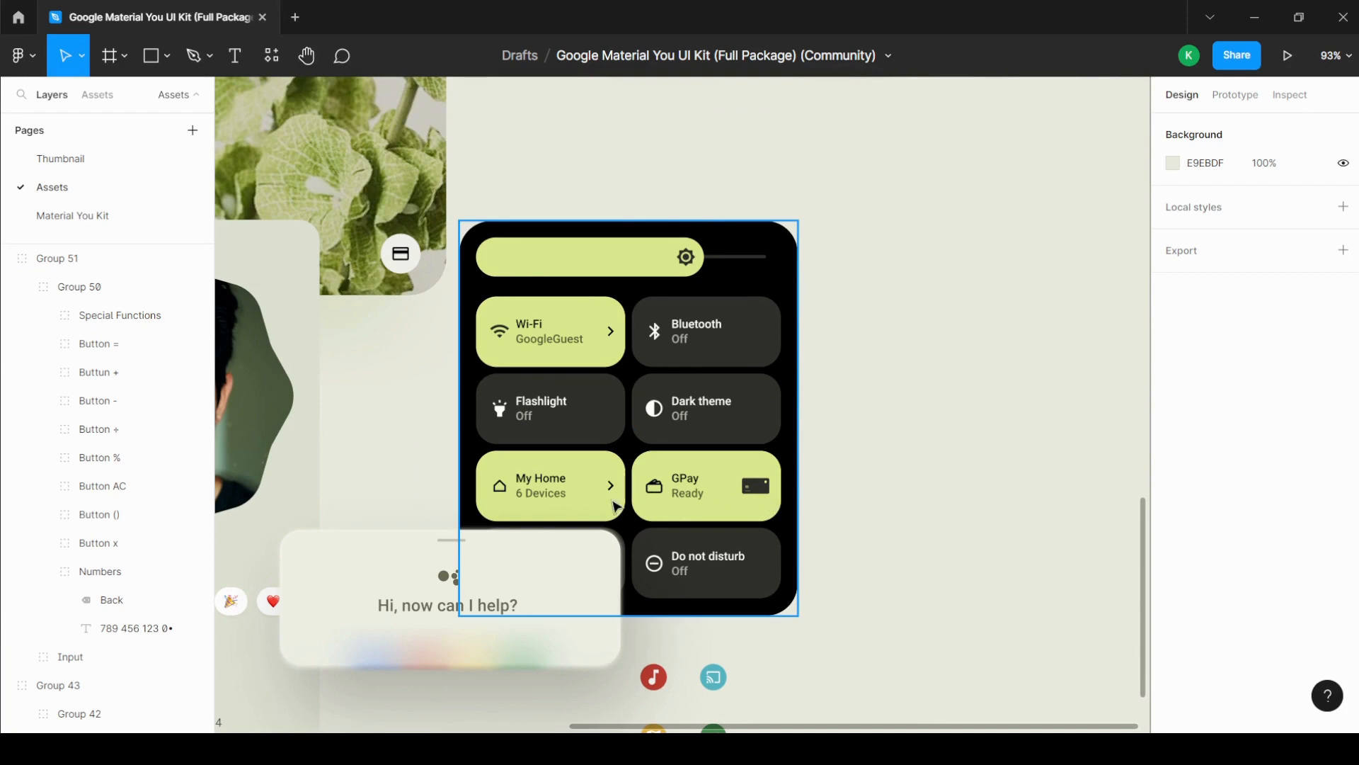
scroll(615, 506, "up", 1)
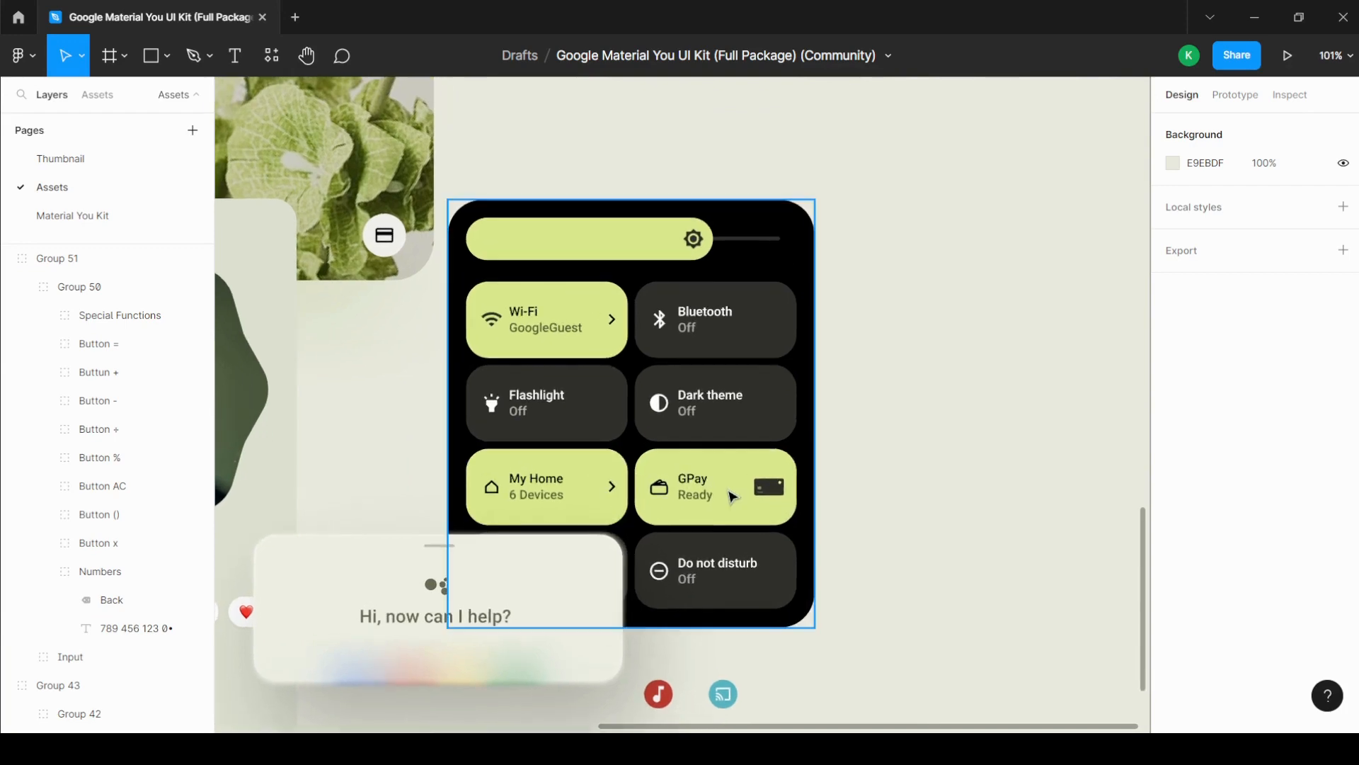
left_click(800, 238)
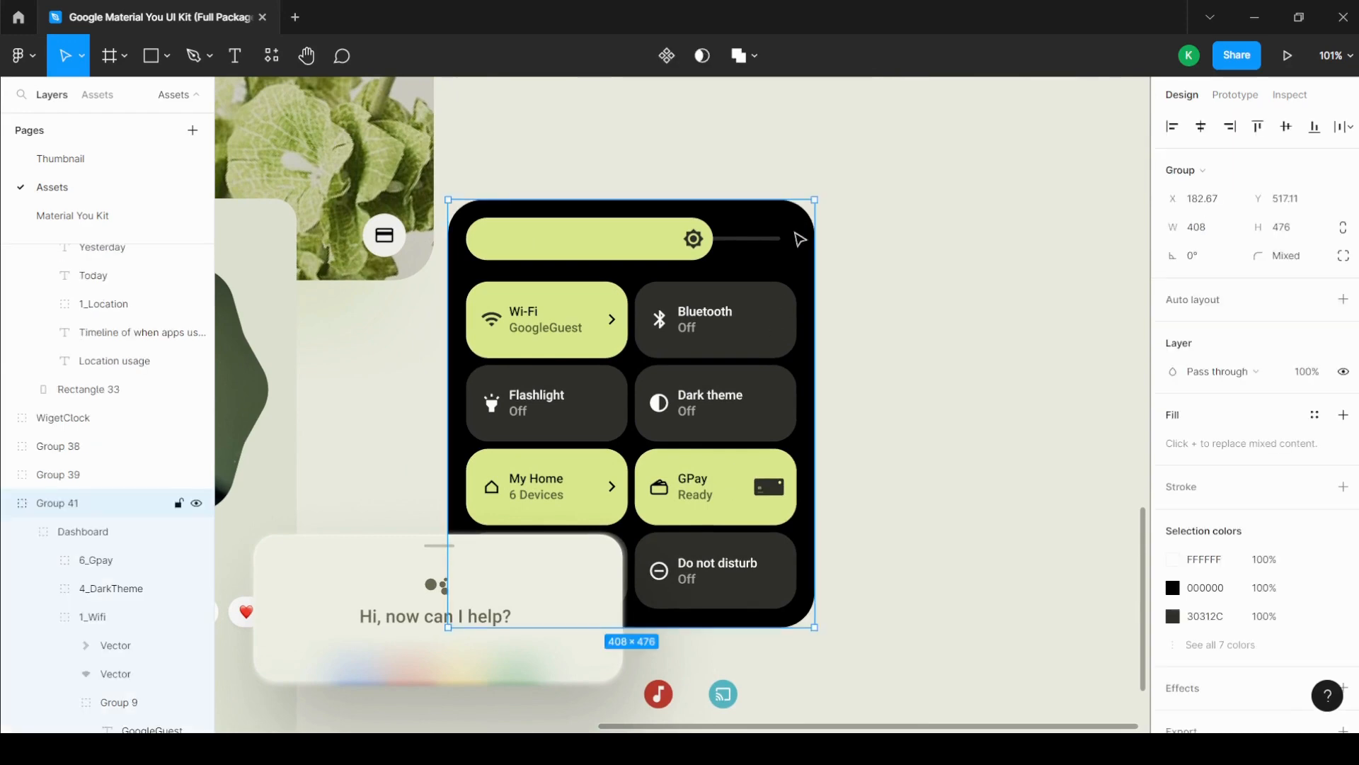
left_click(733, 504, "ctrl")
left_click(560, 495, "ctrl+shift")
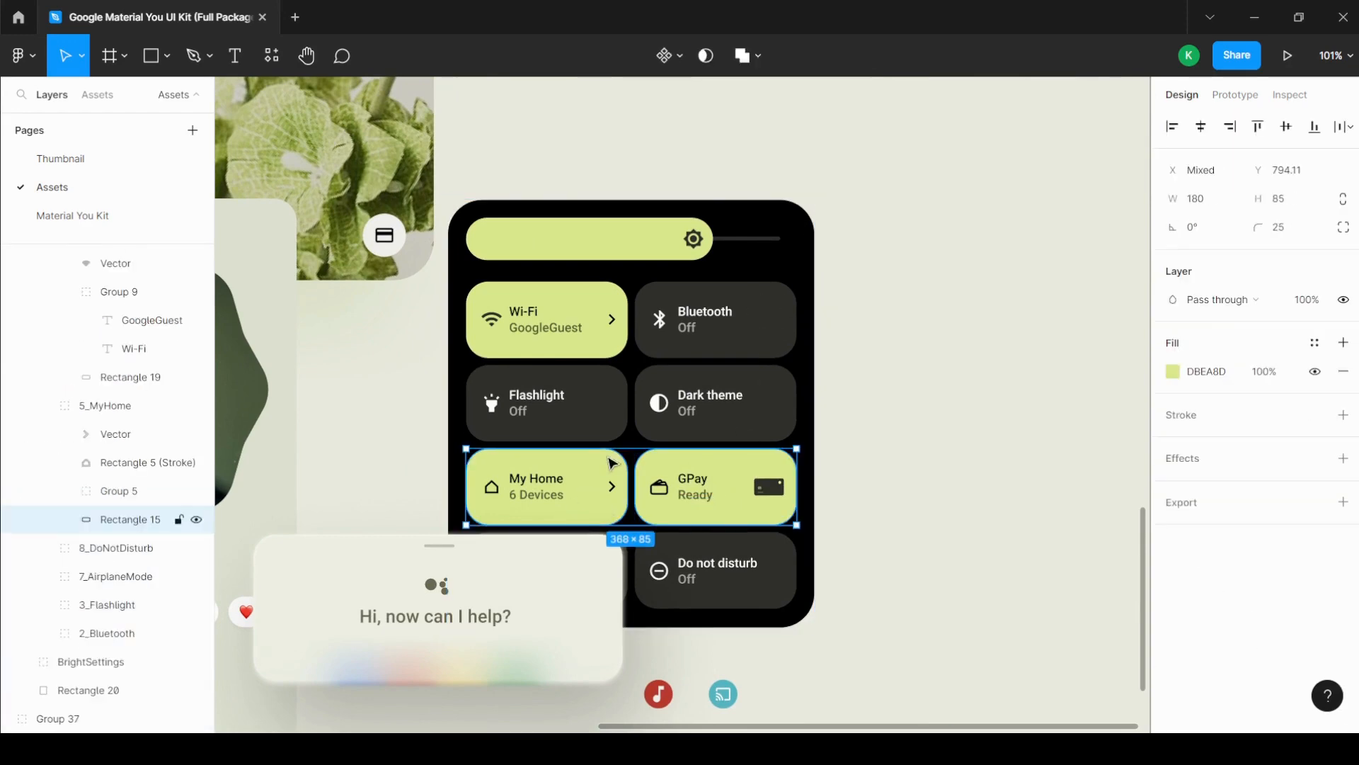
left_click(923, 337)
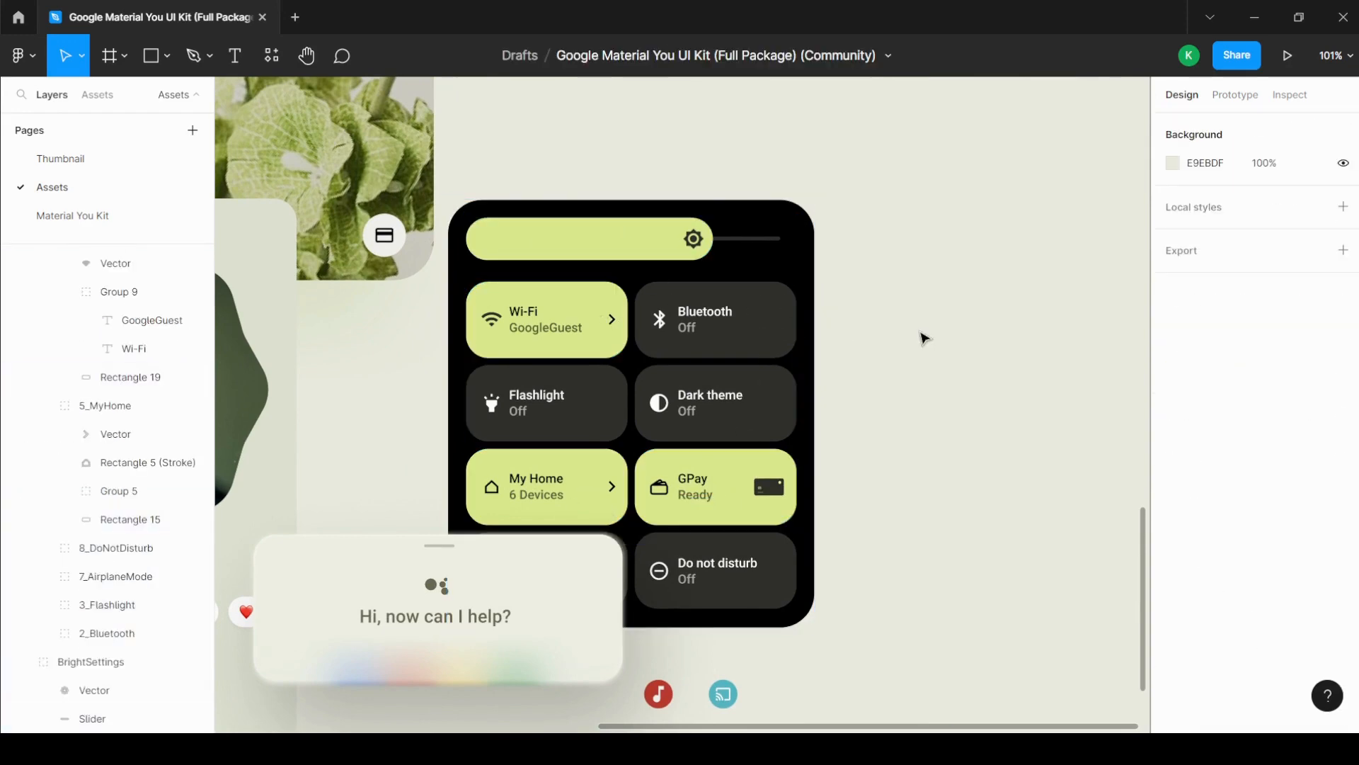
Step: Select all the UI elements on the canvas and show the full list of their selection colours
scroll(924, 337, "down", 10)
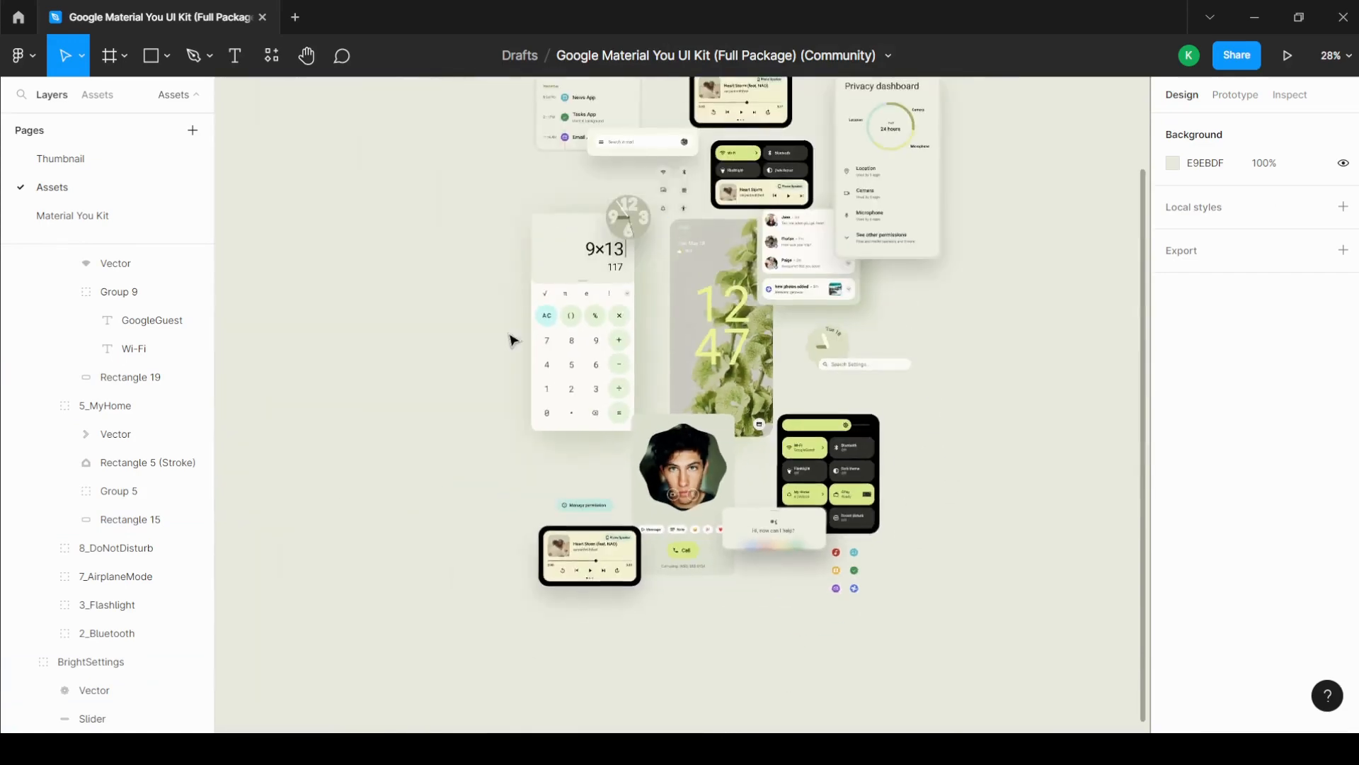
left_click_drag(857, 117, 413, 574)
scroll(655, 309, "up", 2)
scroll(744, 486, "down", 1)
scroll(1232, 566, "down", 3)
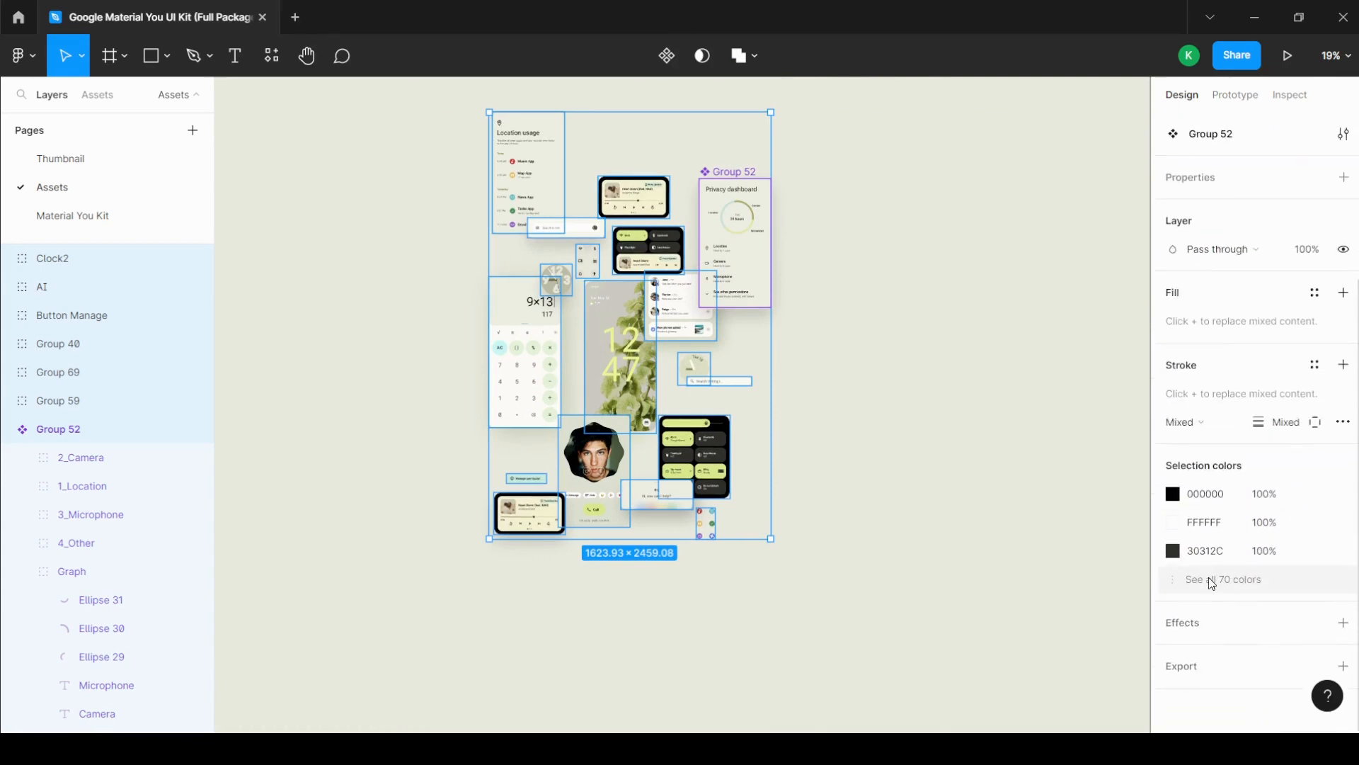
left_click(1212, 579)
scroll(1212, 582, "down", 1)
scroll(1212, 583, "down", 2)
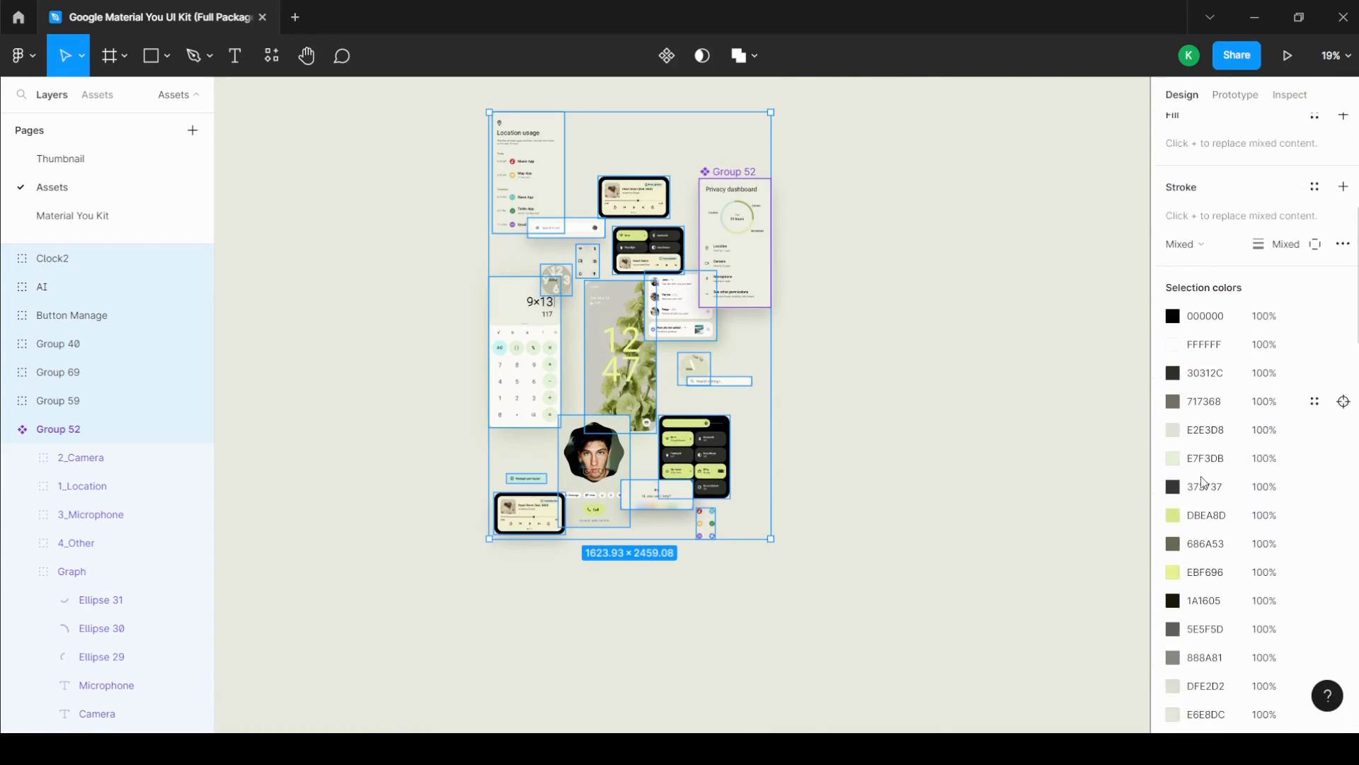
Step: Shift the lime selection colours DBEA8D and EBF696 to orange tones and the pale green E7F3DB to cream F3EFDB
left_click(1174, 515)
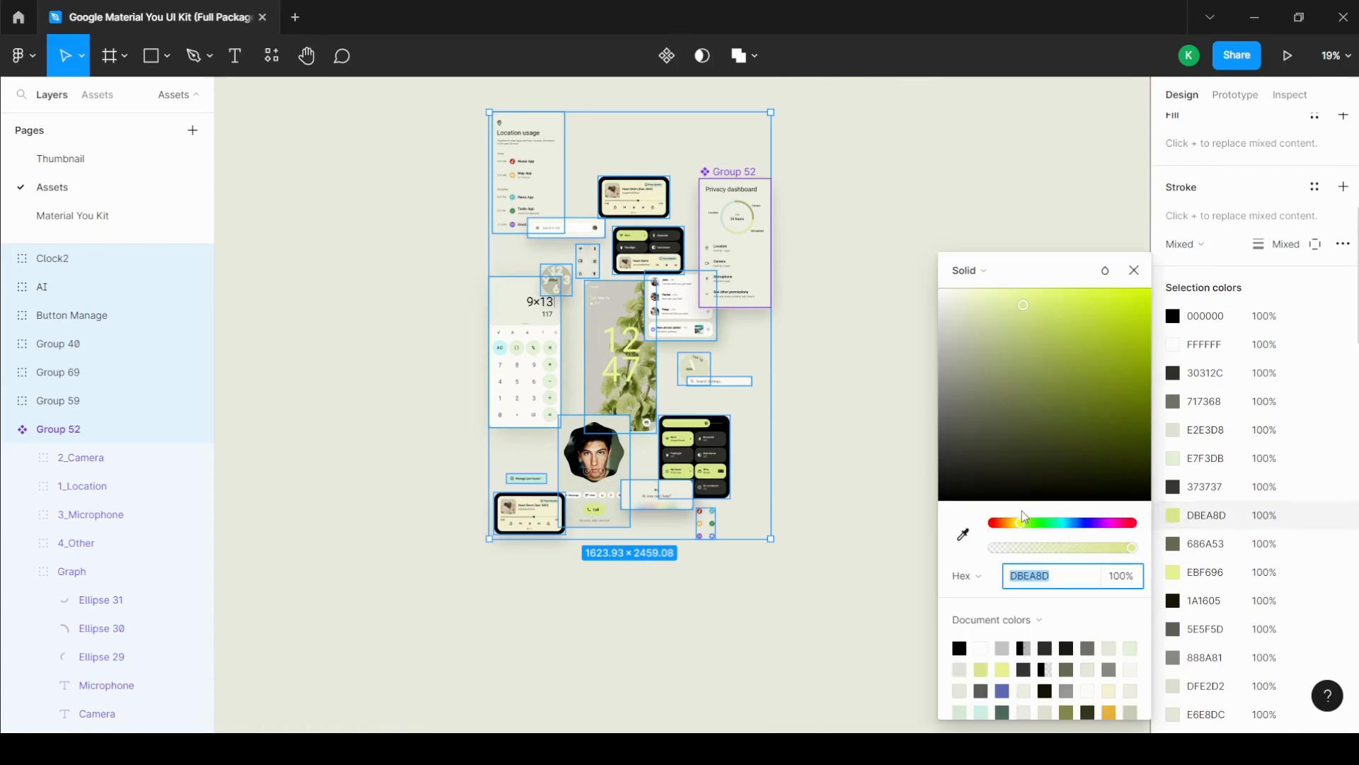
mouse_move(1021, 523)
left_mouse_down()
mouse_move(1004, 524)
mouse_move(1028, 527)
left_mouse_up()
left_click(1173, 572)
left_click(1186, 458)
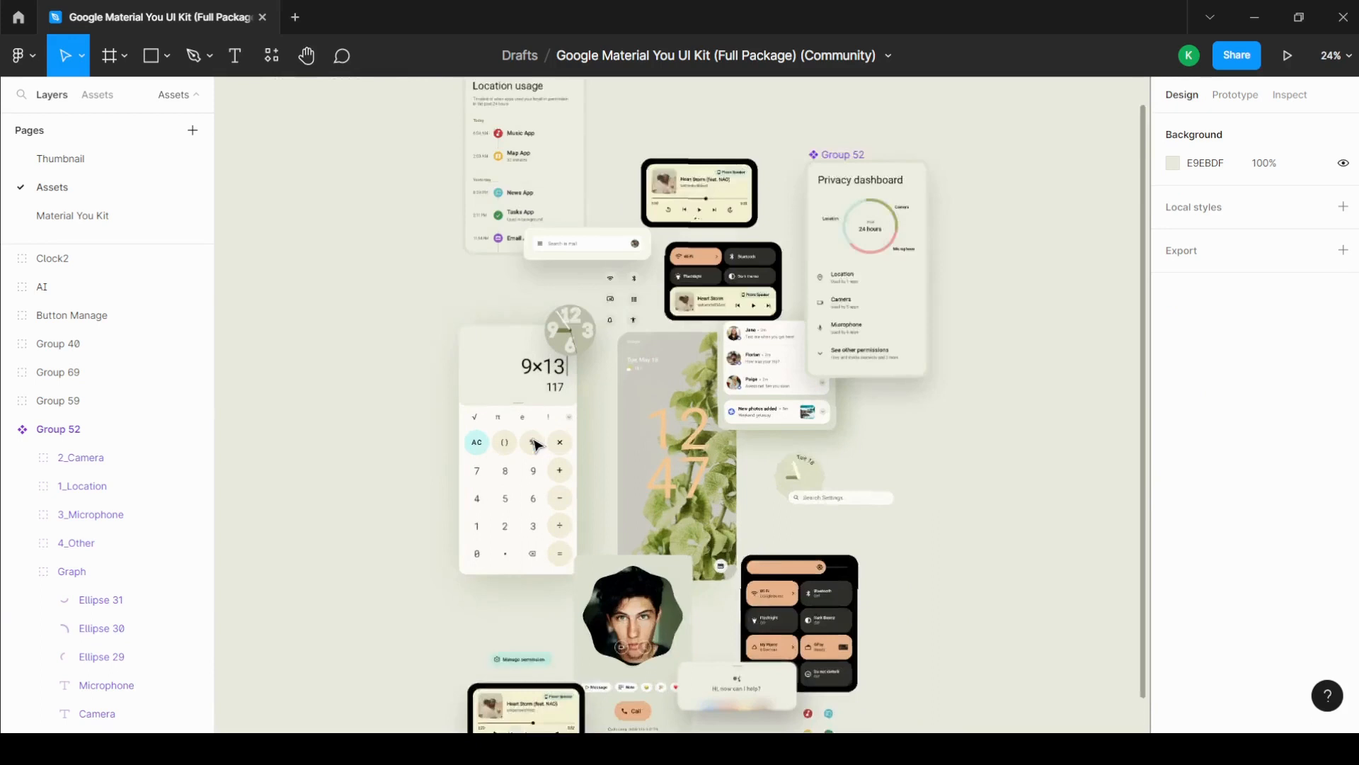
Step: Select the calculator group and shift its F3EFDB button colour to a pale pink hue
scroll(535, 445, "up", 2)
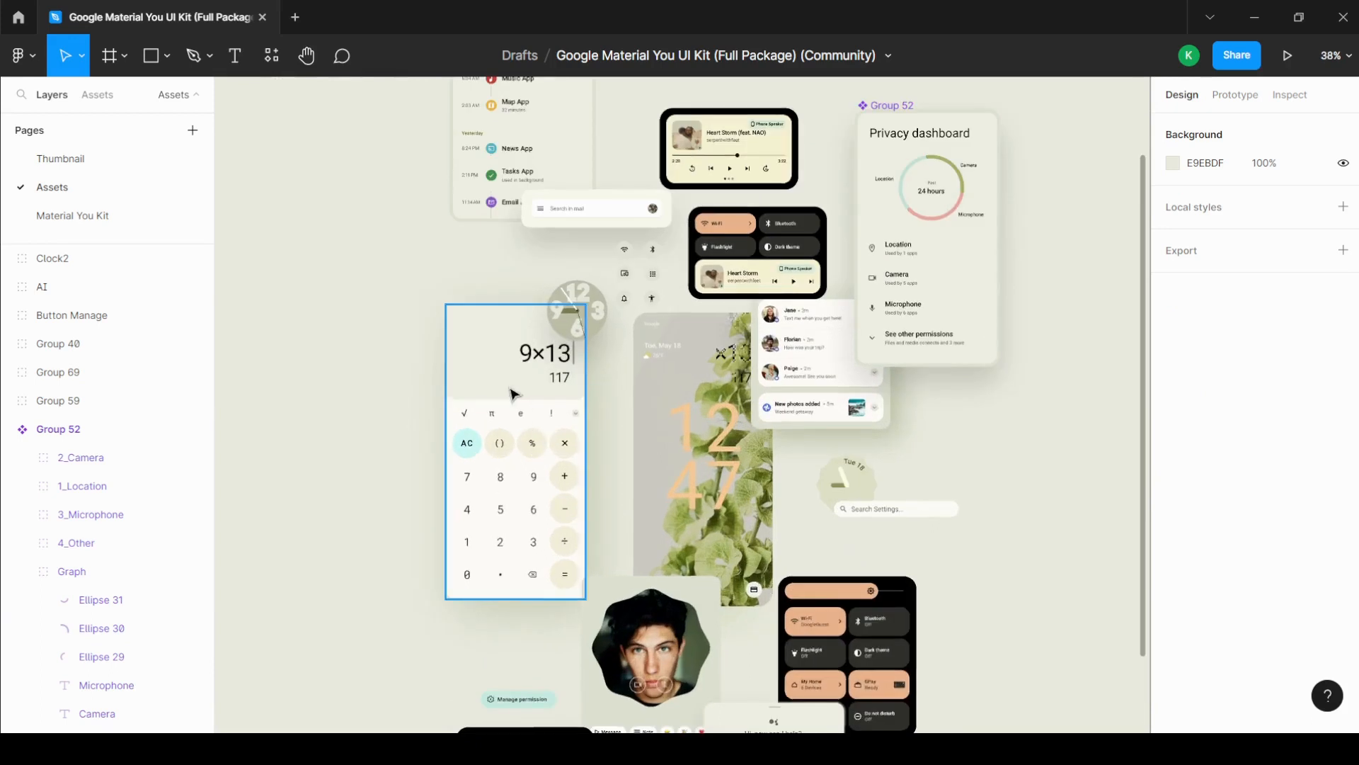
left_click(512, 394)
left_click(1173, 588)
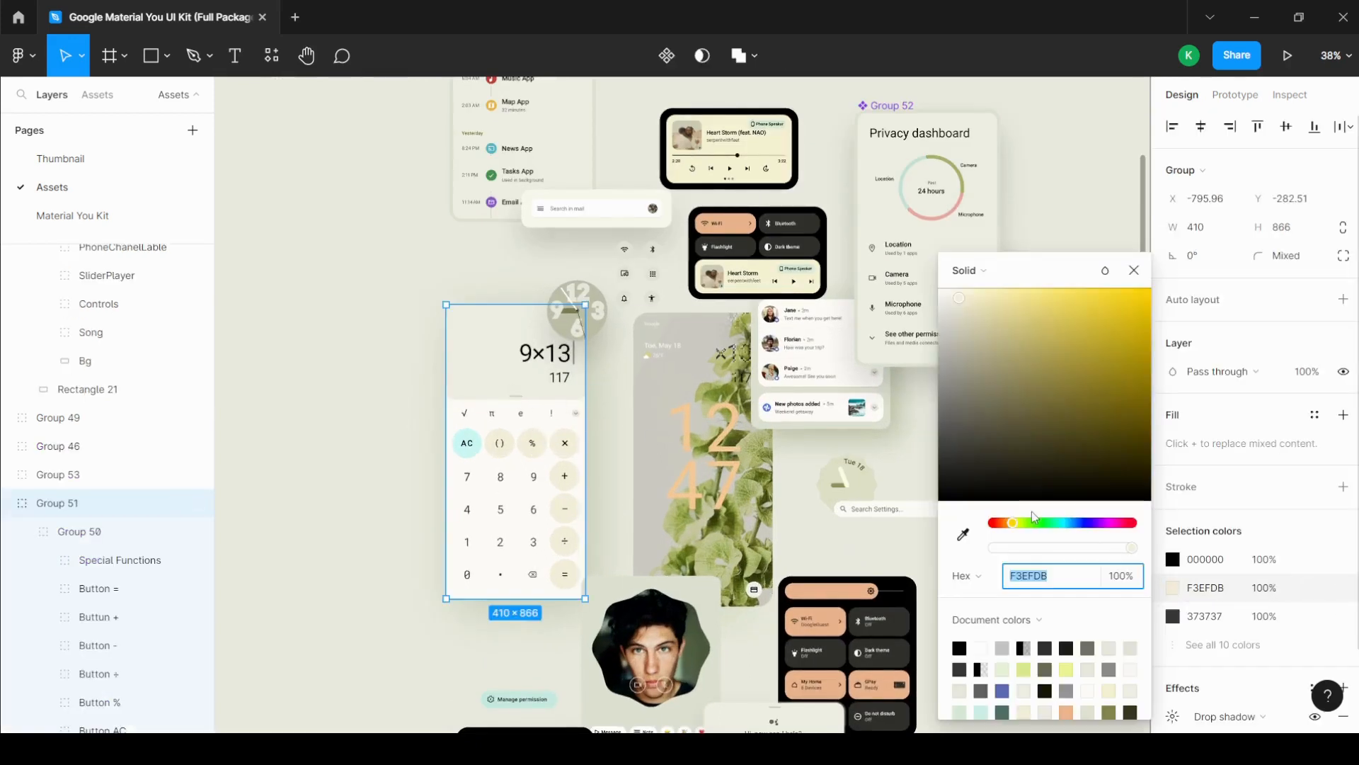
left_click_drag(1005, 528, 994, 526)
left_click(351, 391)
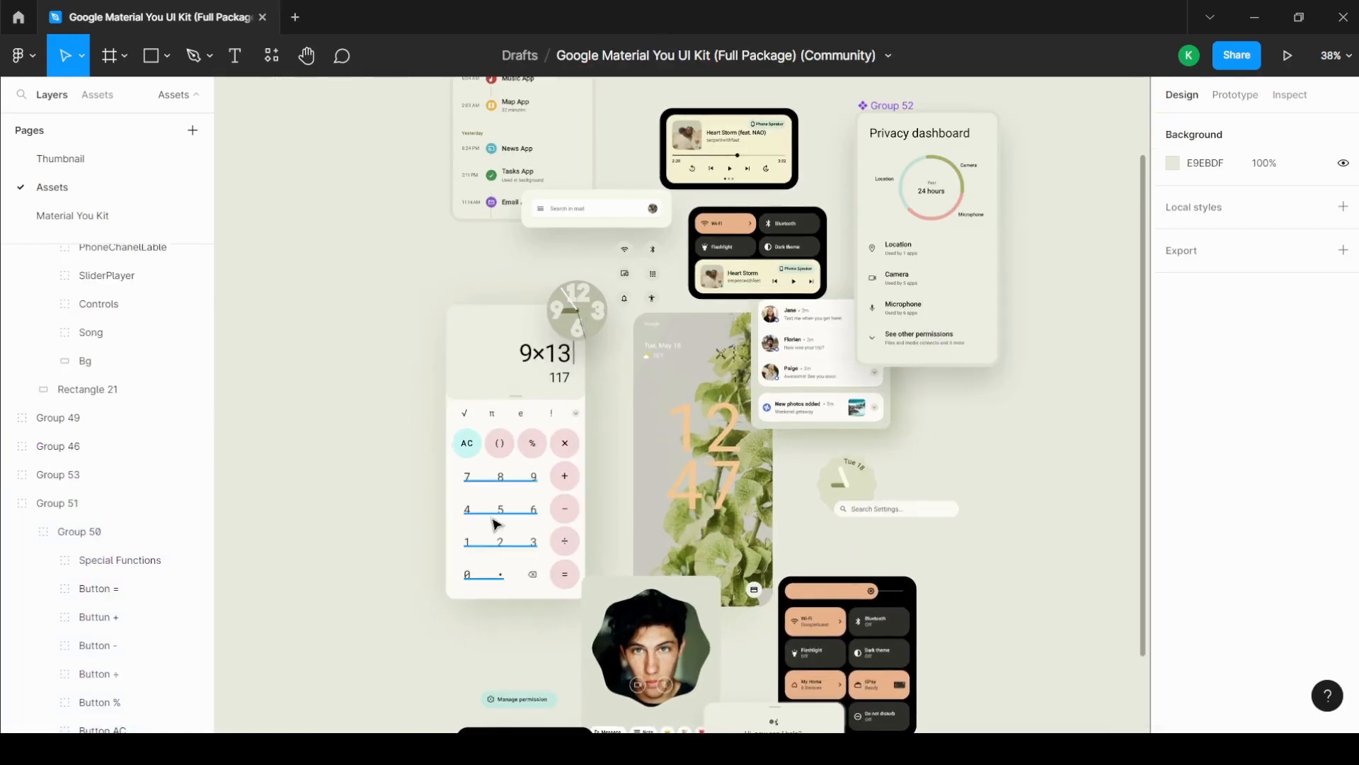
scroll(337, 473, "up", 2)
scroll(465, 473, "down", 3)
scroll(522, 470, "up", 2)
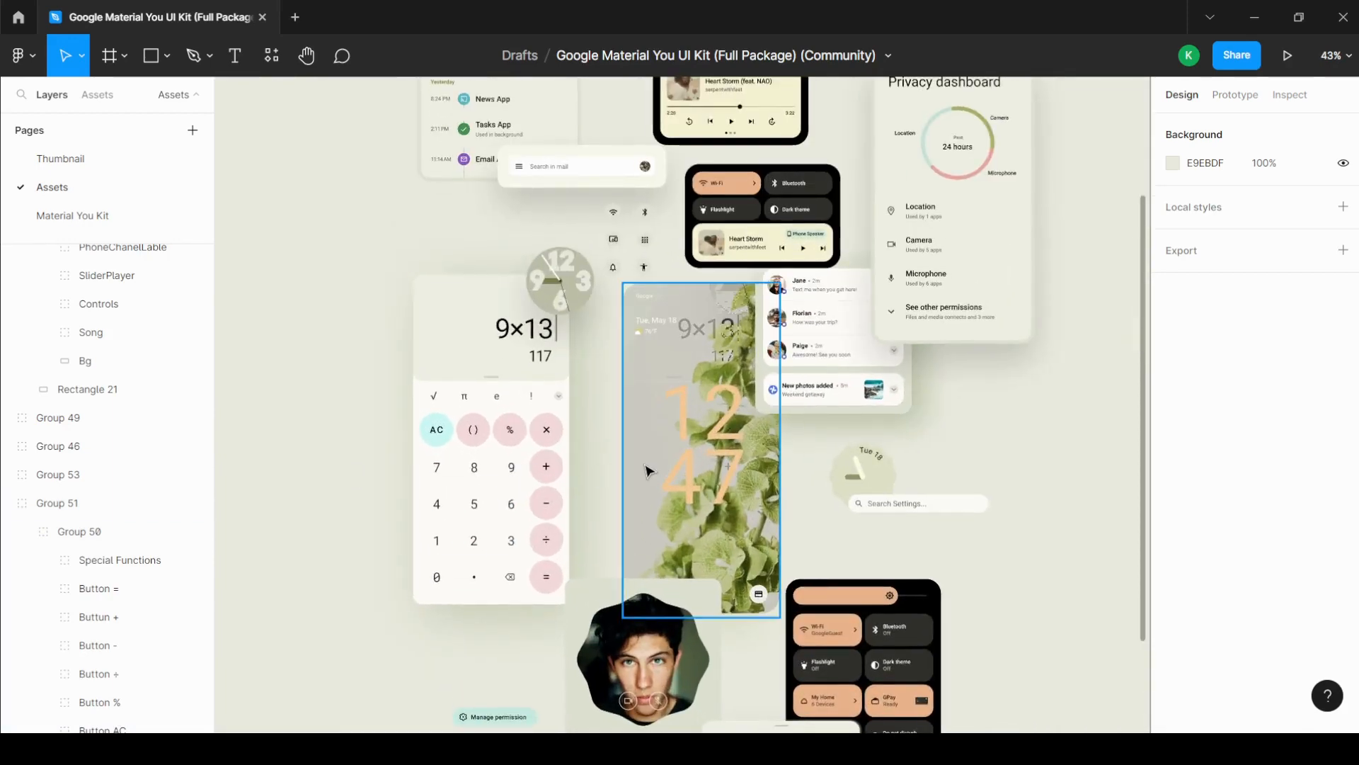
scroll(637, 496, "down", 3)
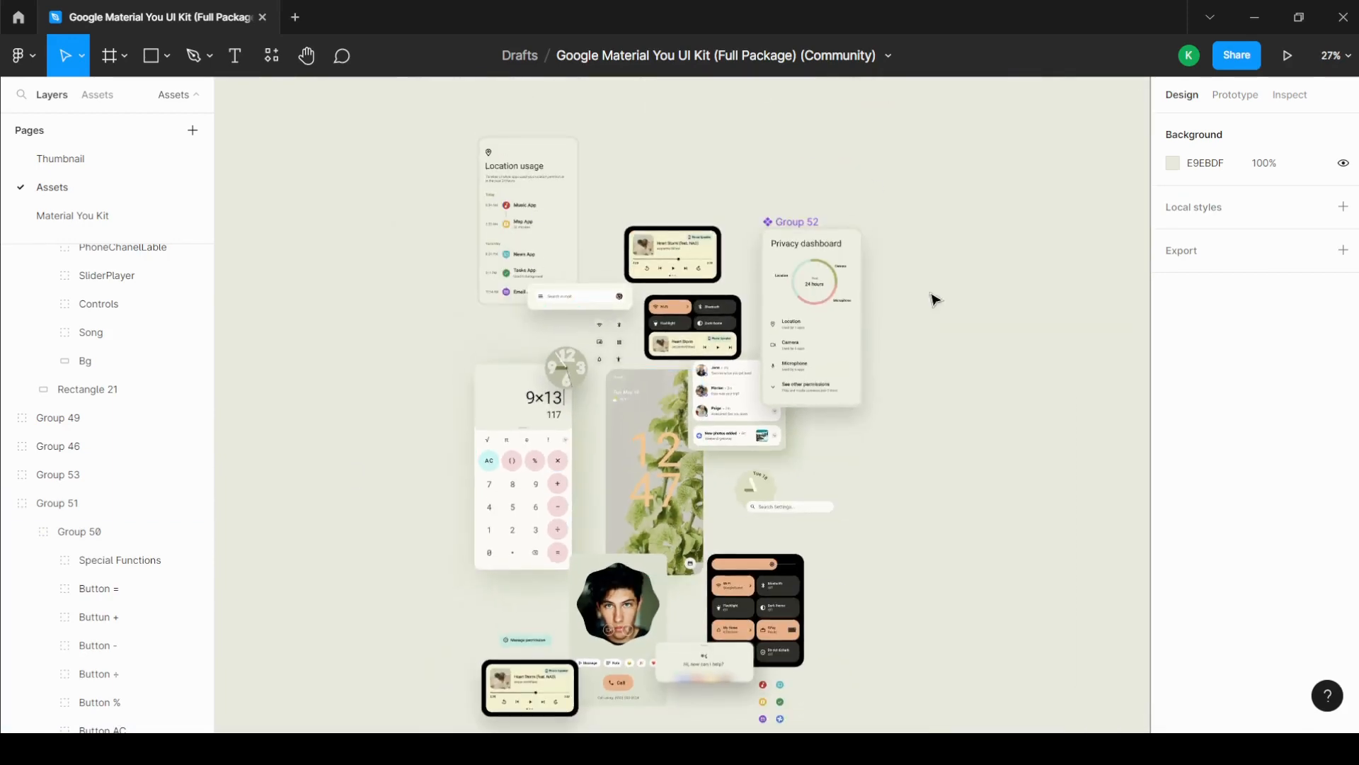
scroll(676, 475, "up", 2)
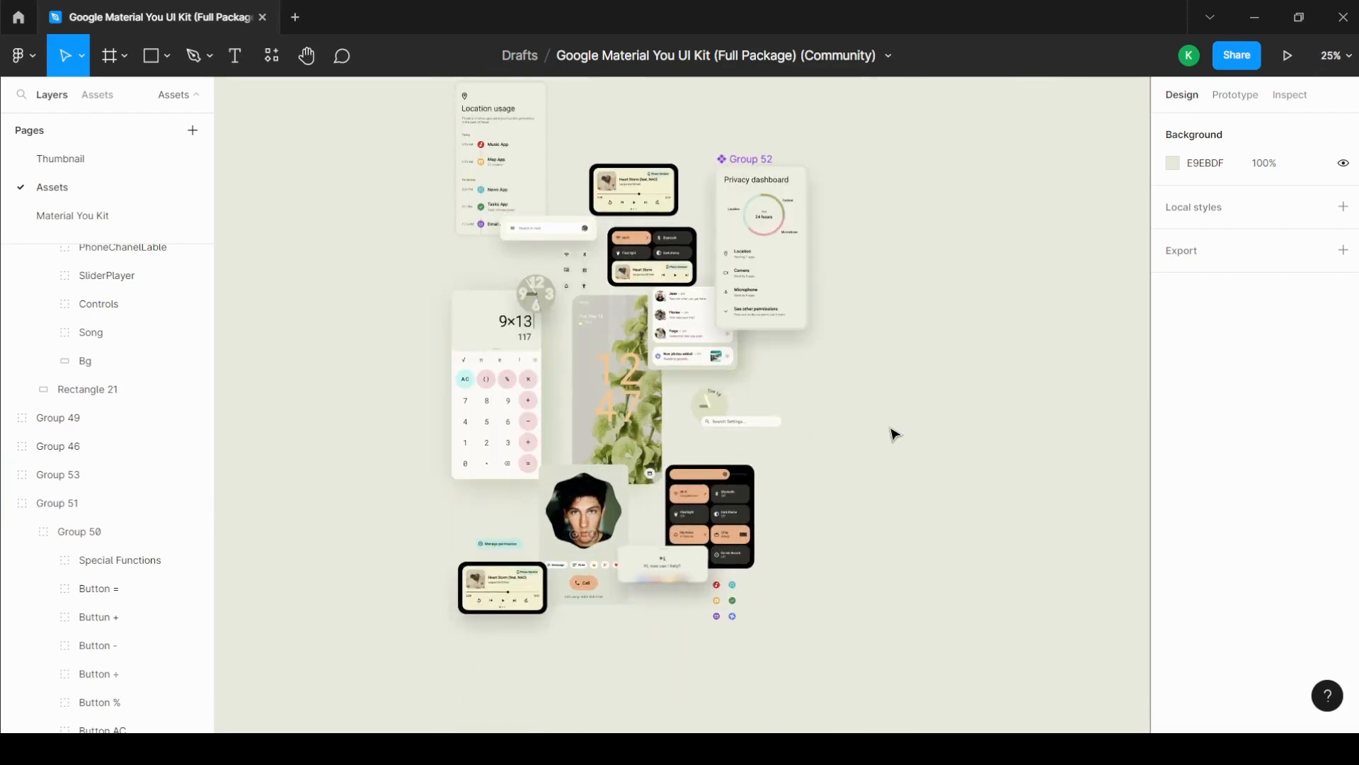
Step: Duplicate the Phone Speaker label from the upper music player and place the copy straight above the player card
scroll(704, 160, "up", 6)
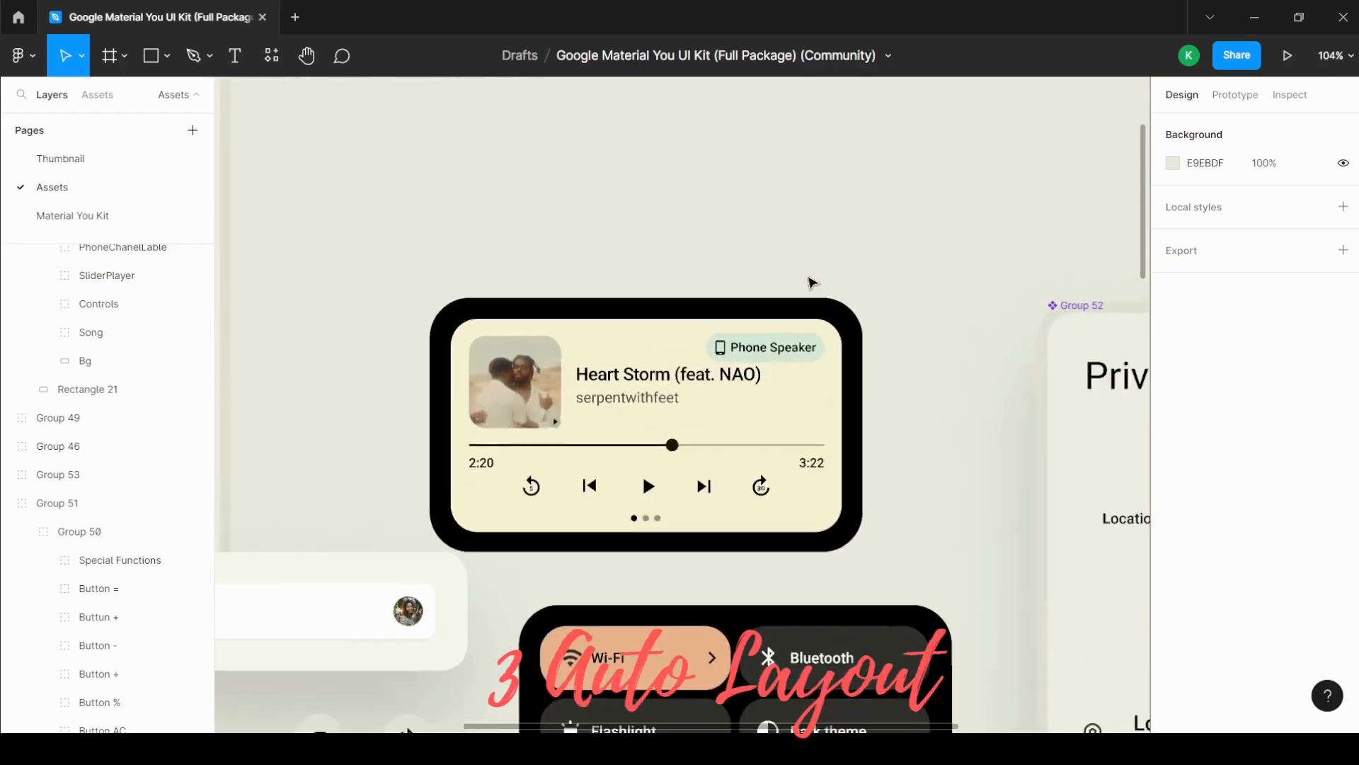
left_click(736, 366)
double_click(750, 362)
double_click(749, 365)
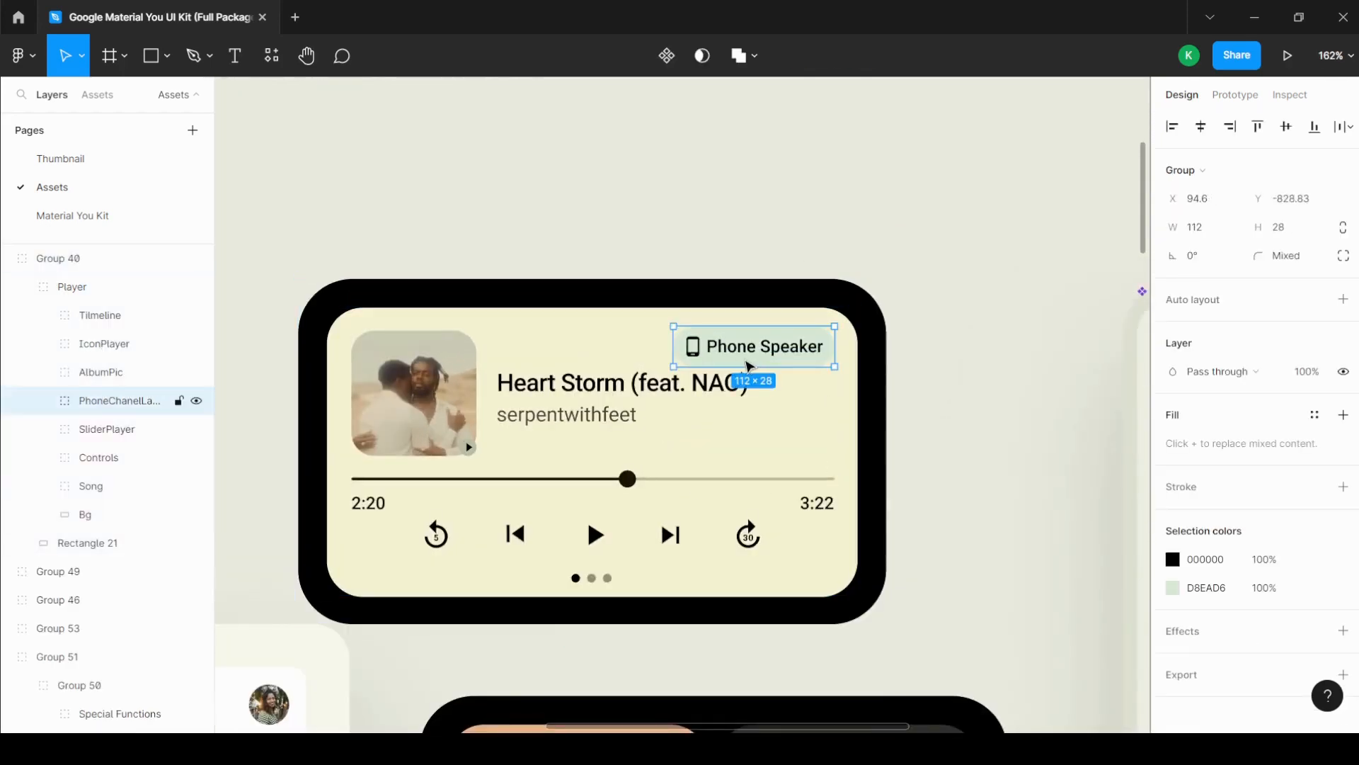
left_click_drag(750, 365, 824, 227)
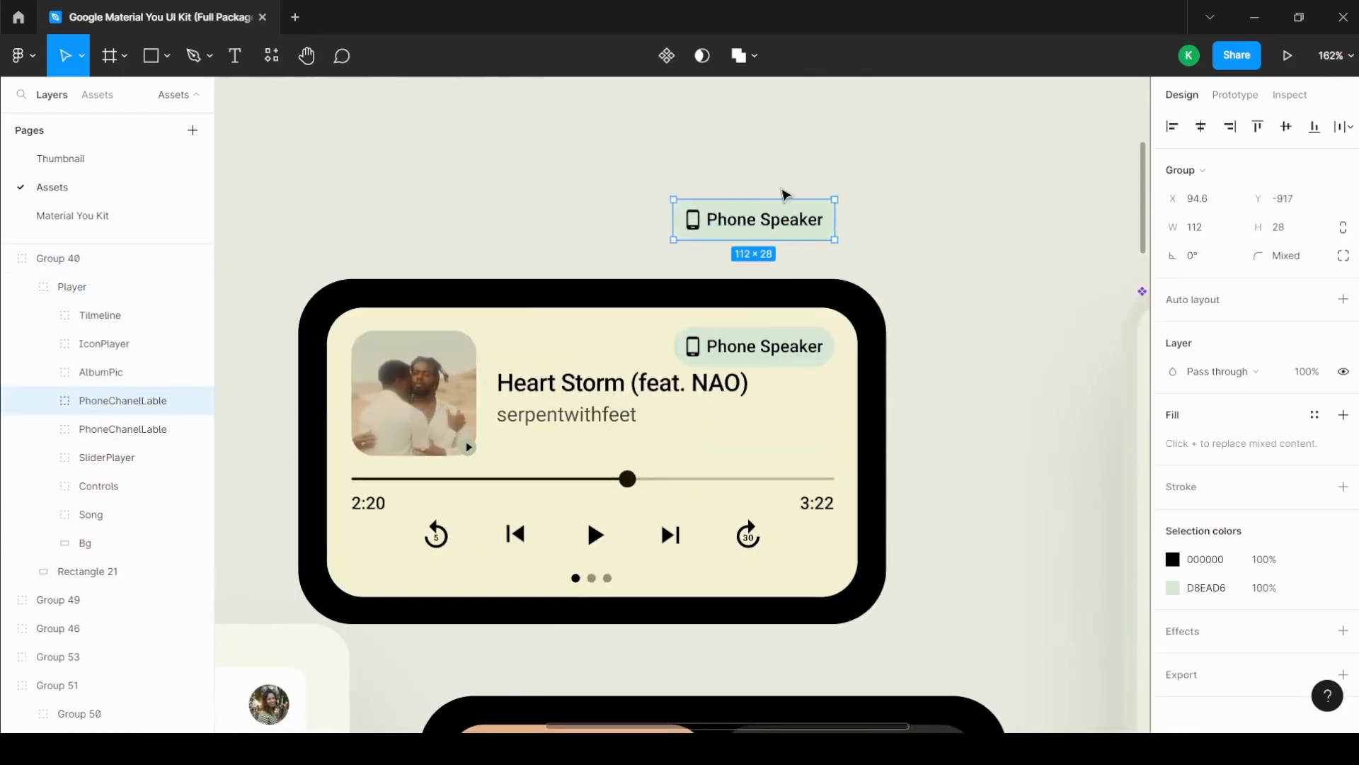
Step: Replace the text of the copied Phone Speaker label above the player card with "Mobile"
scroll(737, 200, "down", 3)
scroll(750, 219, "up", 5)
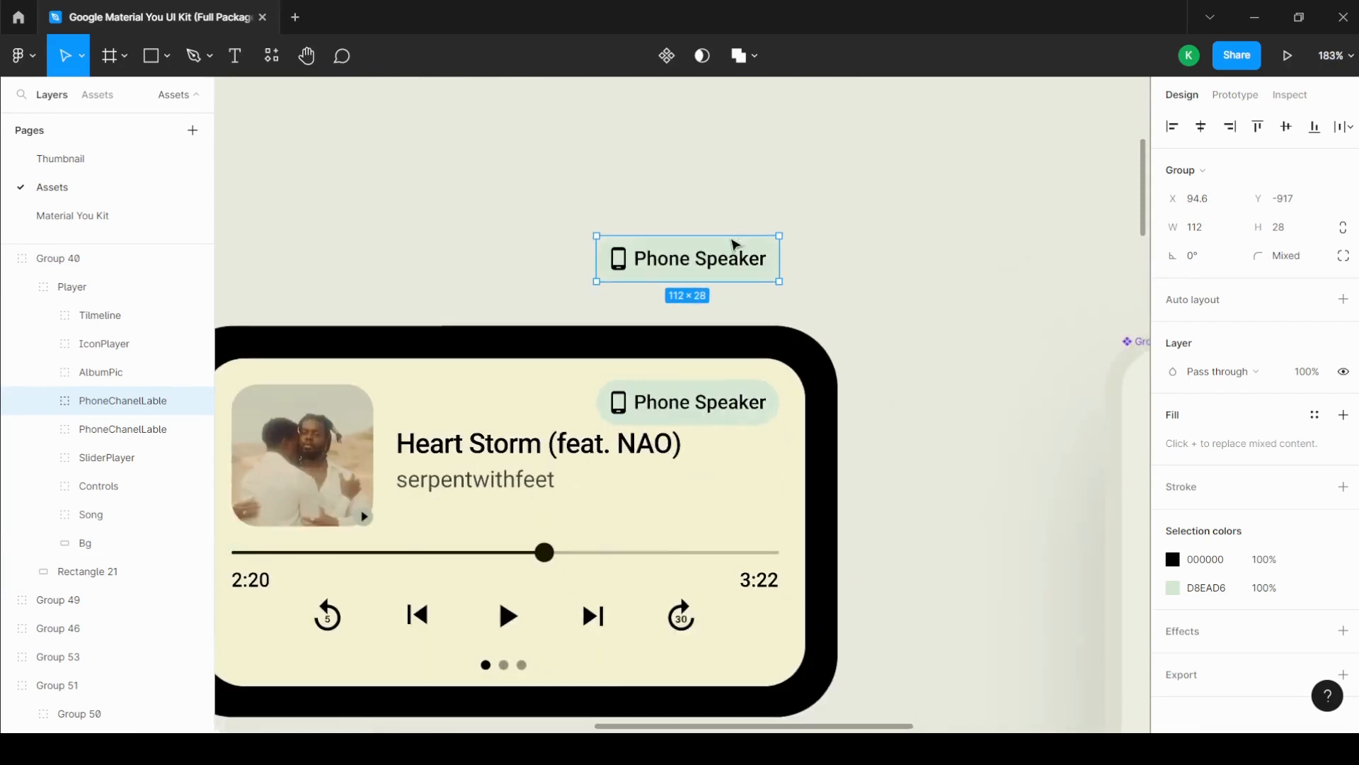
left_click(854, 274)
double_click(726, 261)
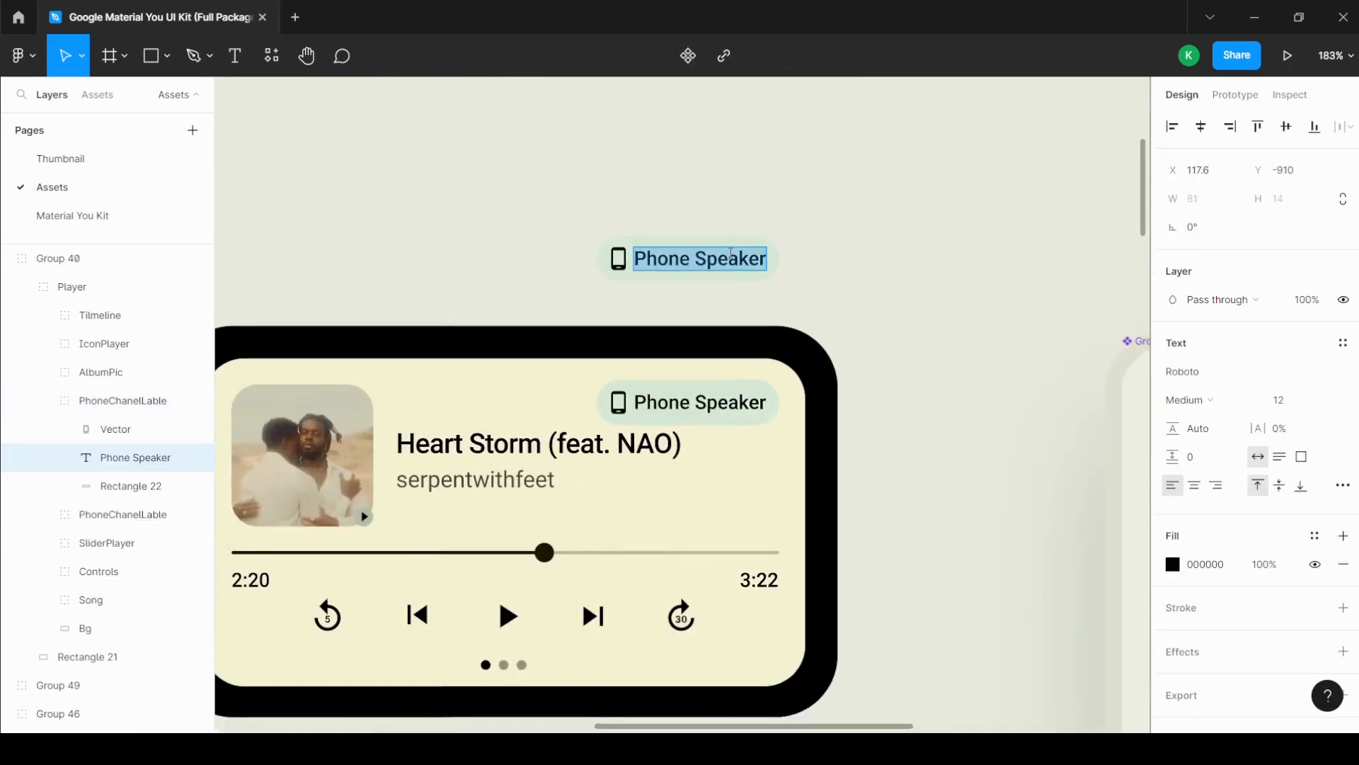
type("M")
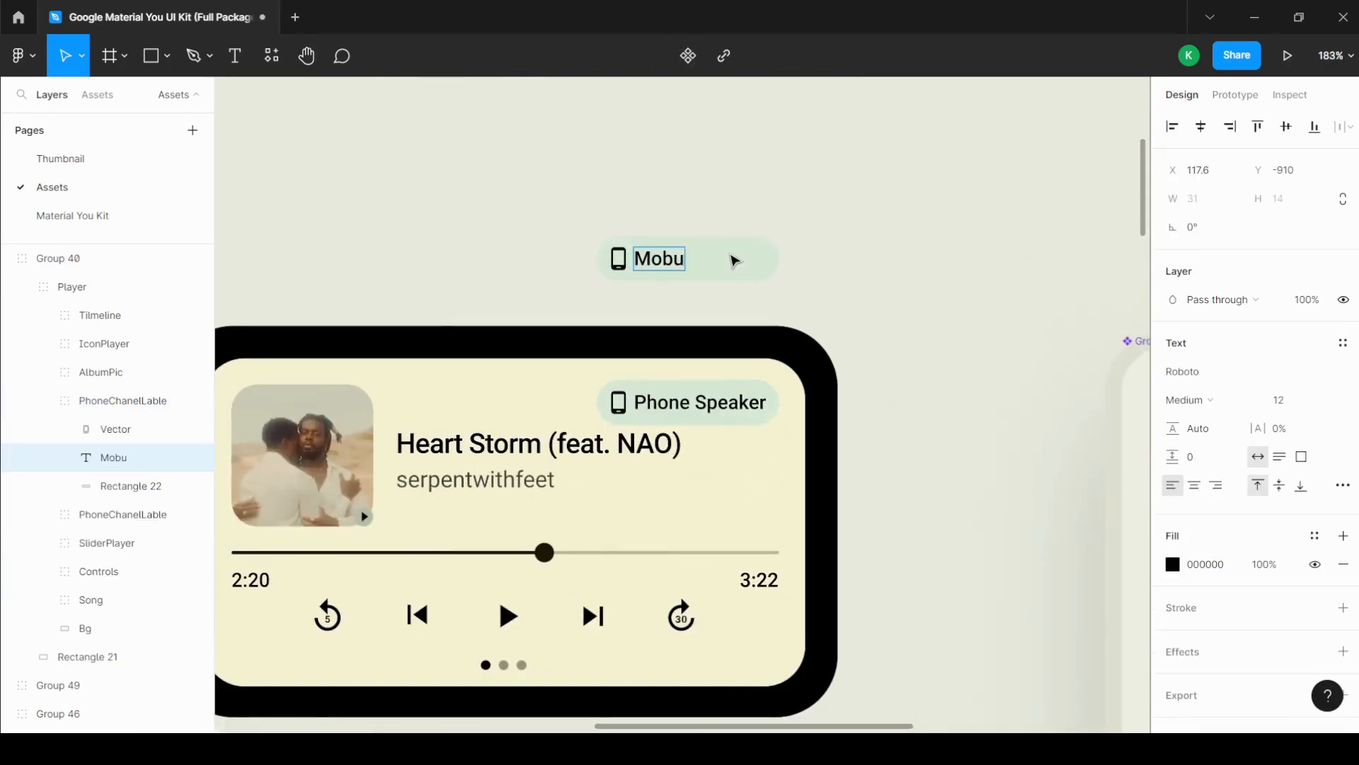
type("obile")
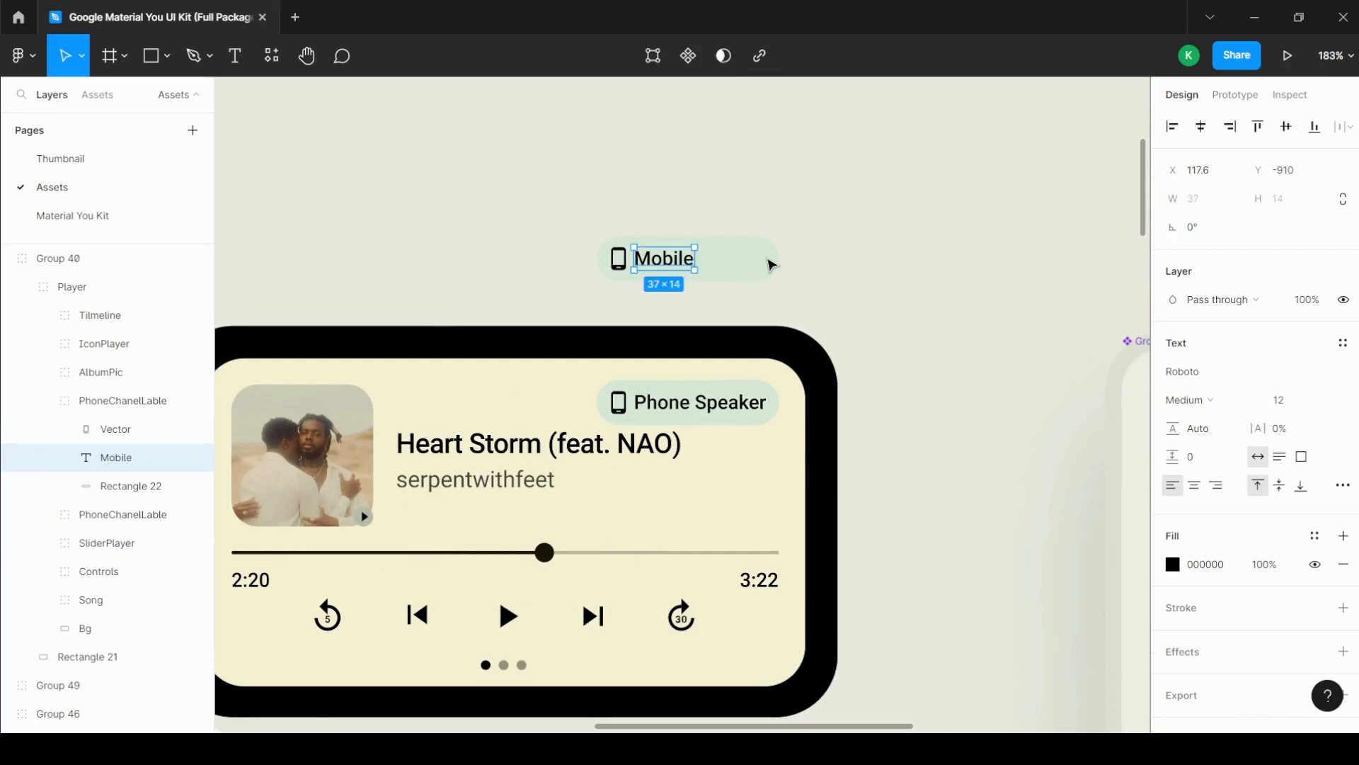
Step: Narrow the green background of the Mobile label to a width of 71 so it fits the shorter text
left_click(772, 263)
left_click_drag(779, 259, 714, 255)
left_click(722, 264)
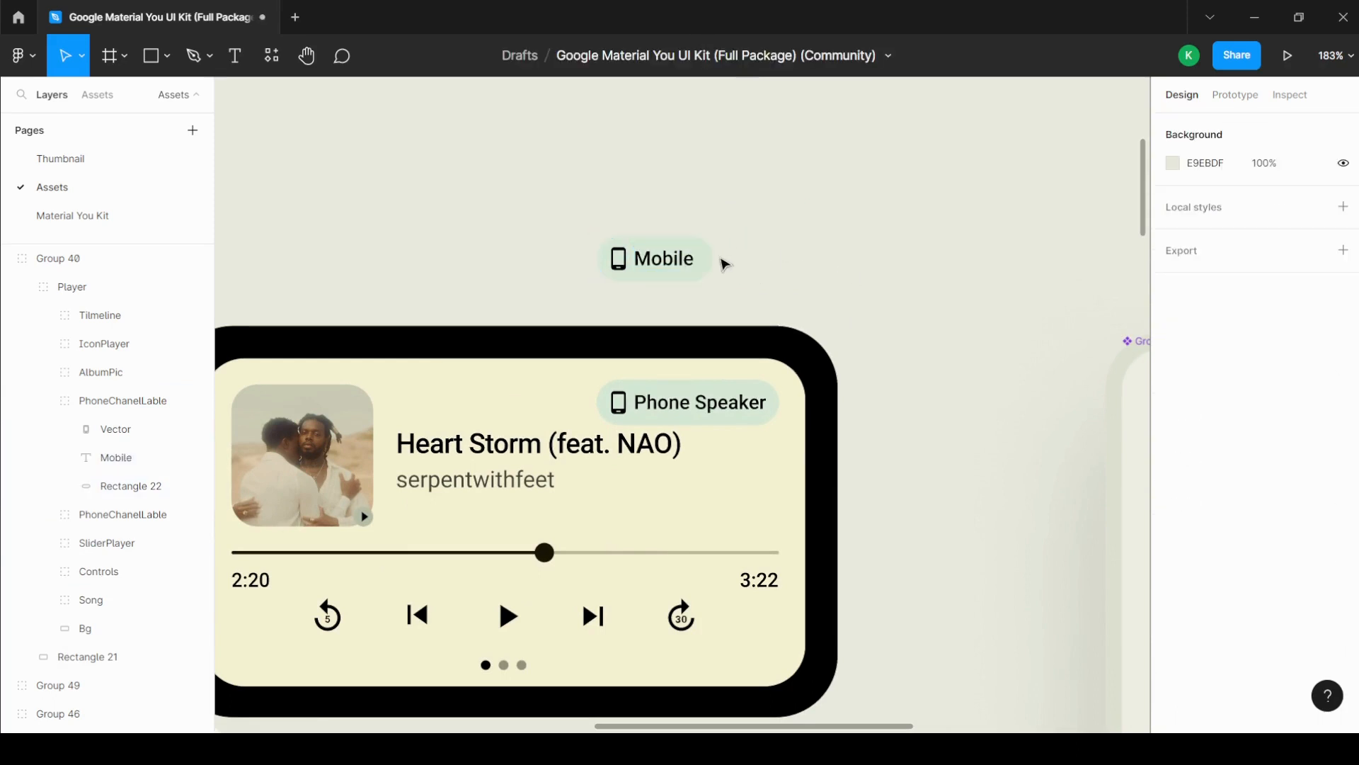
Step: Undo the background resize and the text change on the copied label above the player card
scroll(750, 264, "up", 5)
key("ctrl+z")
key("ctrl+z")
key("ctrl+z")
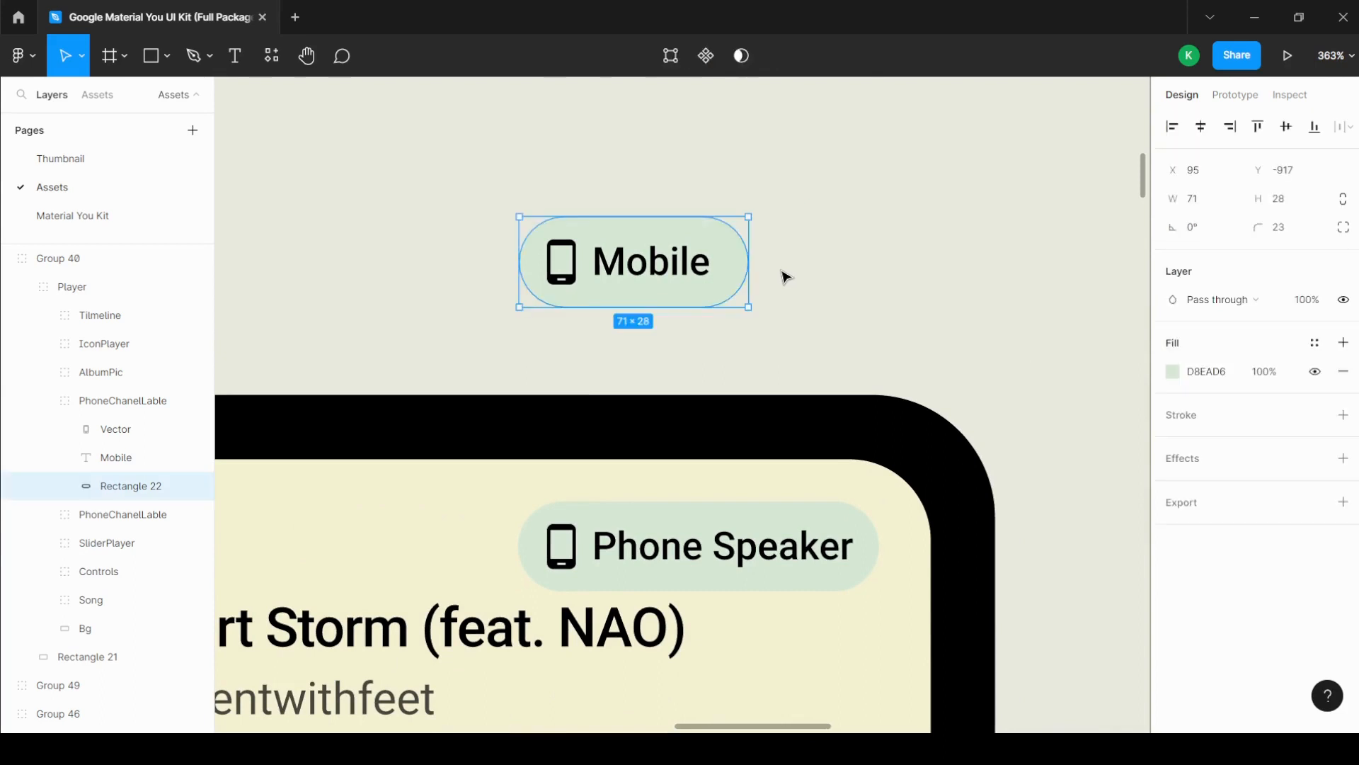
key("ctrl+z")
key("ctrl+z")
key("ctrl+z")
key("ctrl+z")
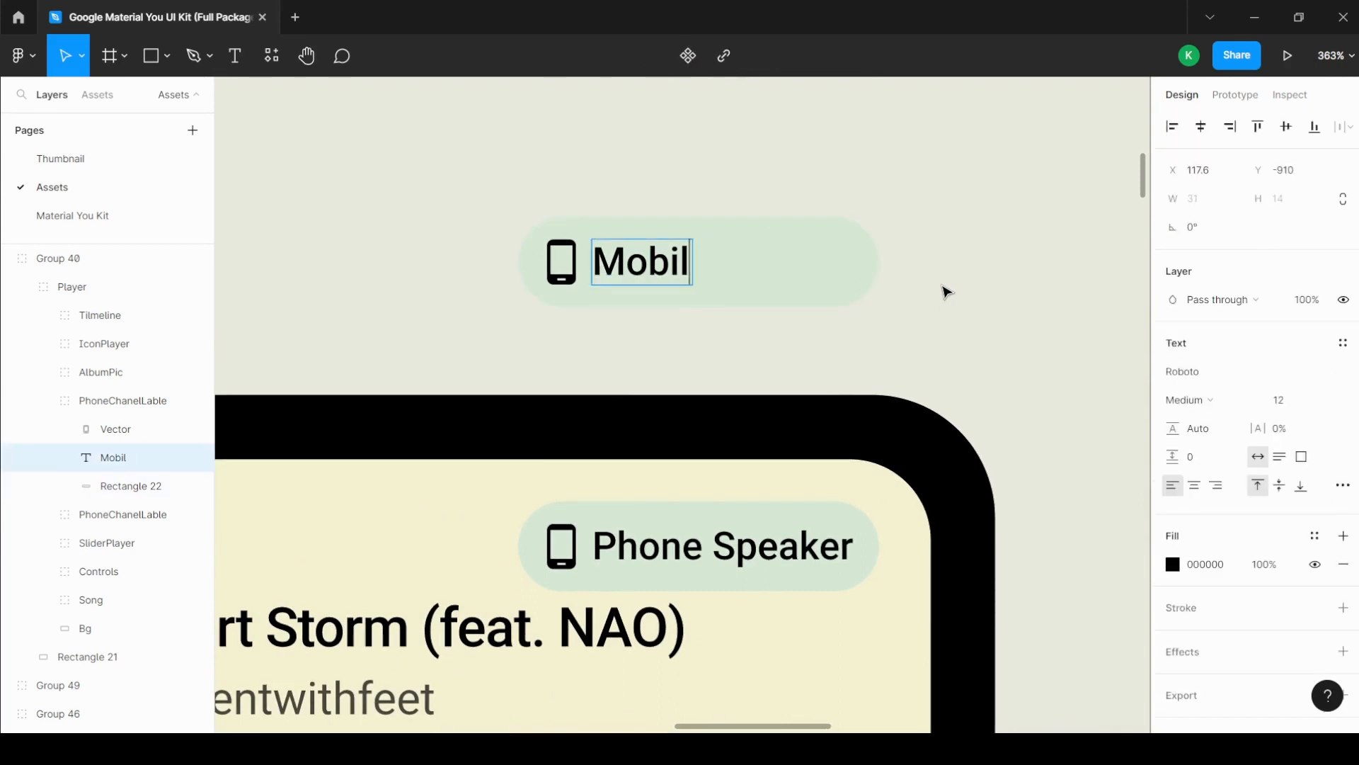
left_click(954, 294)
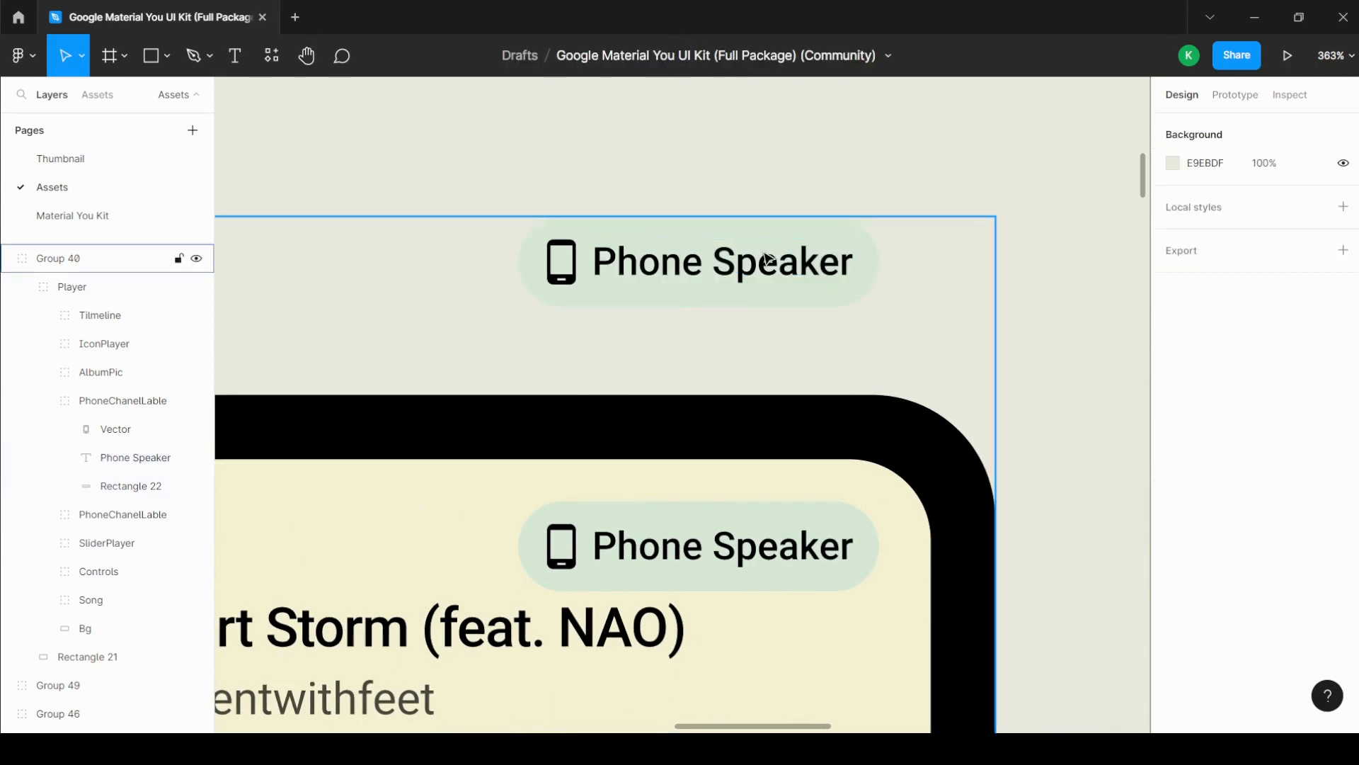
Step: Select the whole copied Phone Speaker label above the player card and apply auto layout to it
double_click(765, 253)
double_click(765, 253)
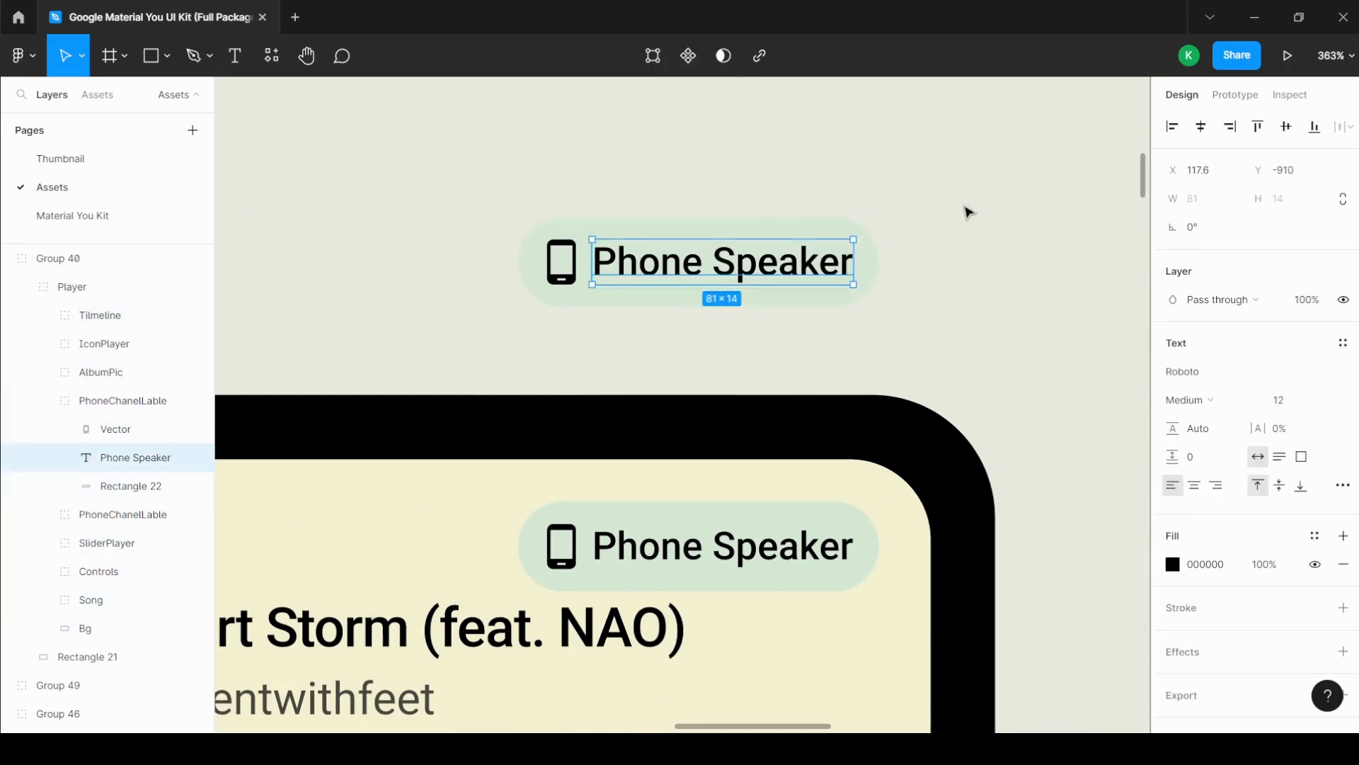
left_click_drag(947, 204, 448, 333)
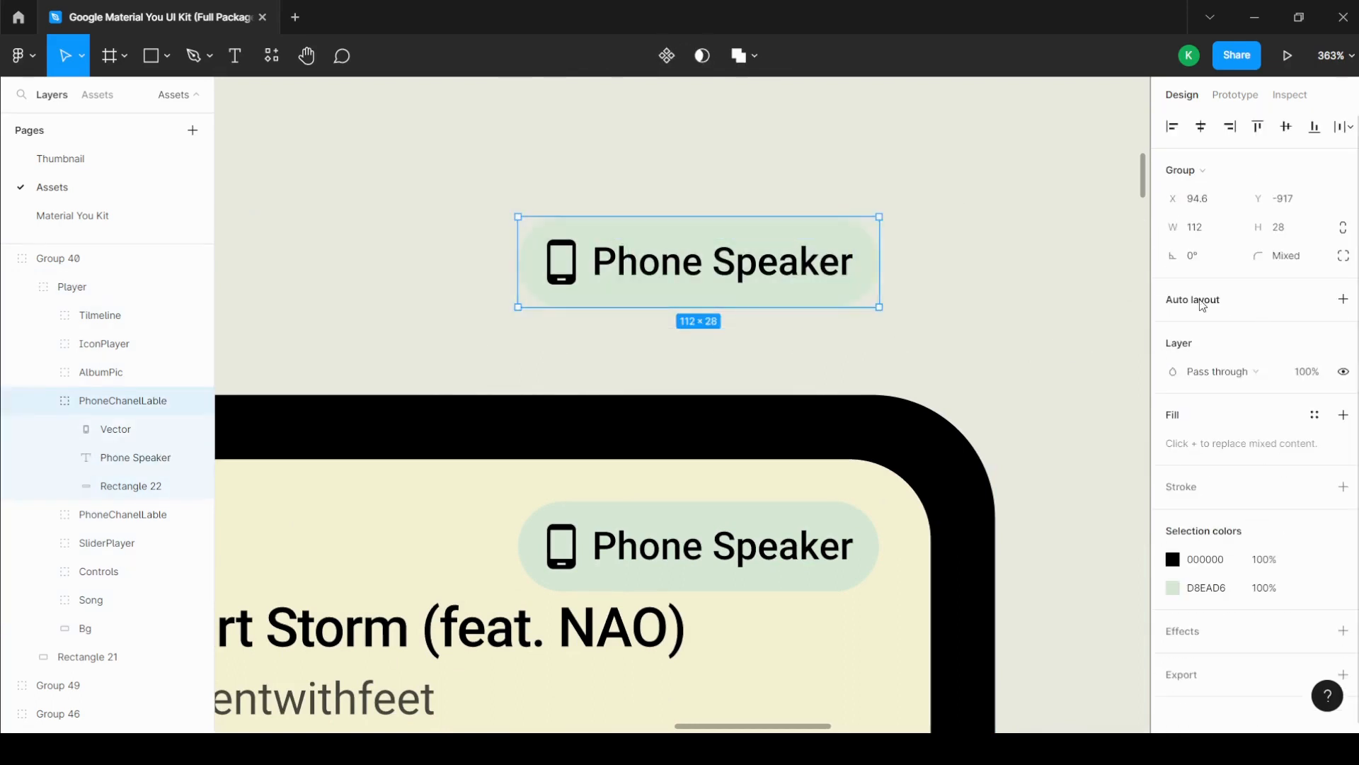
key("shift+a")
left_click(1004, 297)
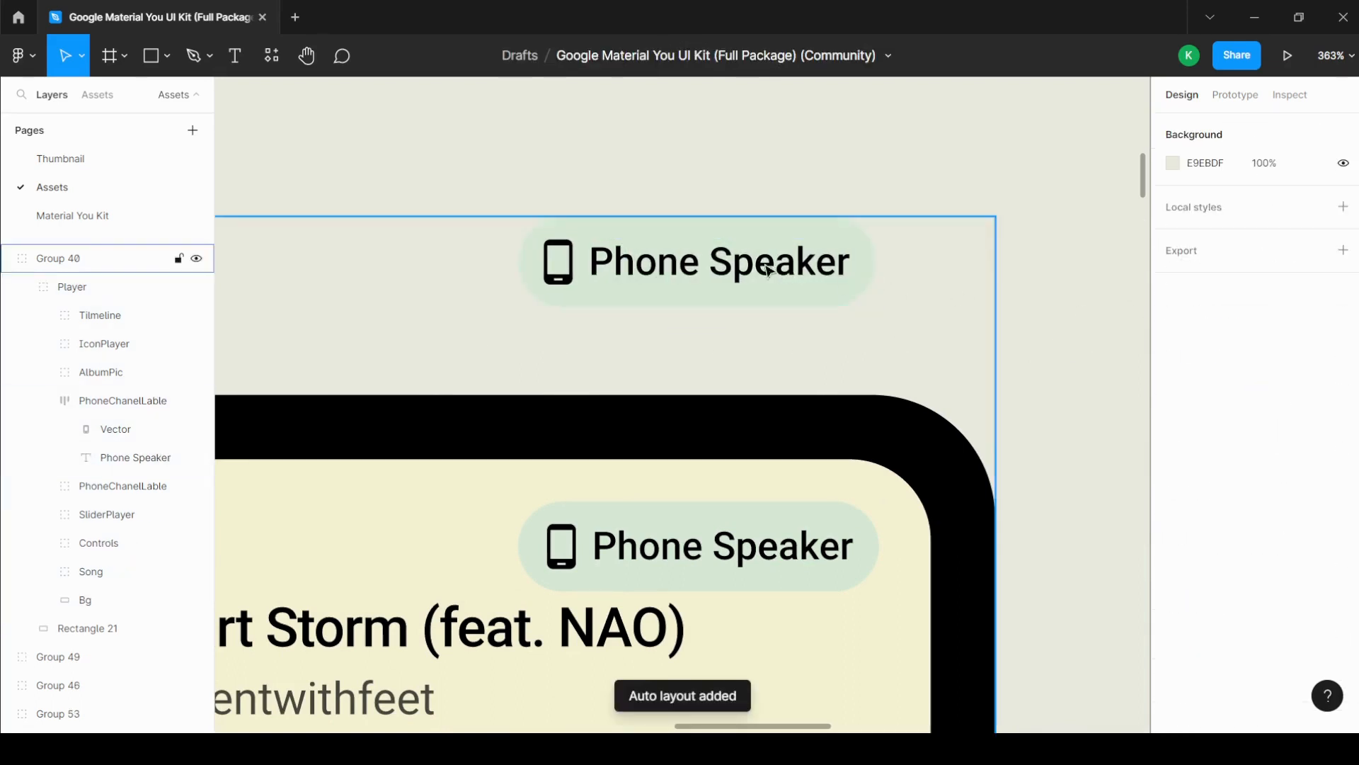
Step: Change the text of the auto layout label to "Mobile"
double_click(753, 260)
type("Mobile")
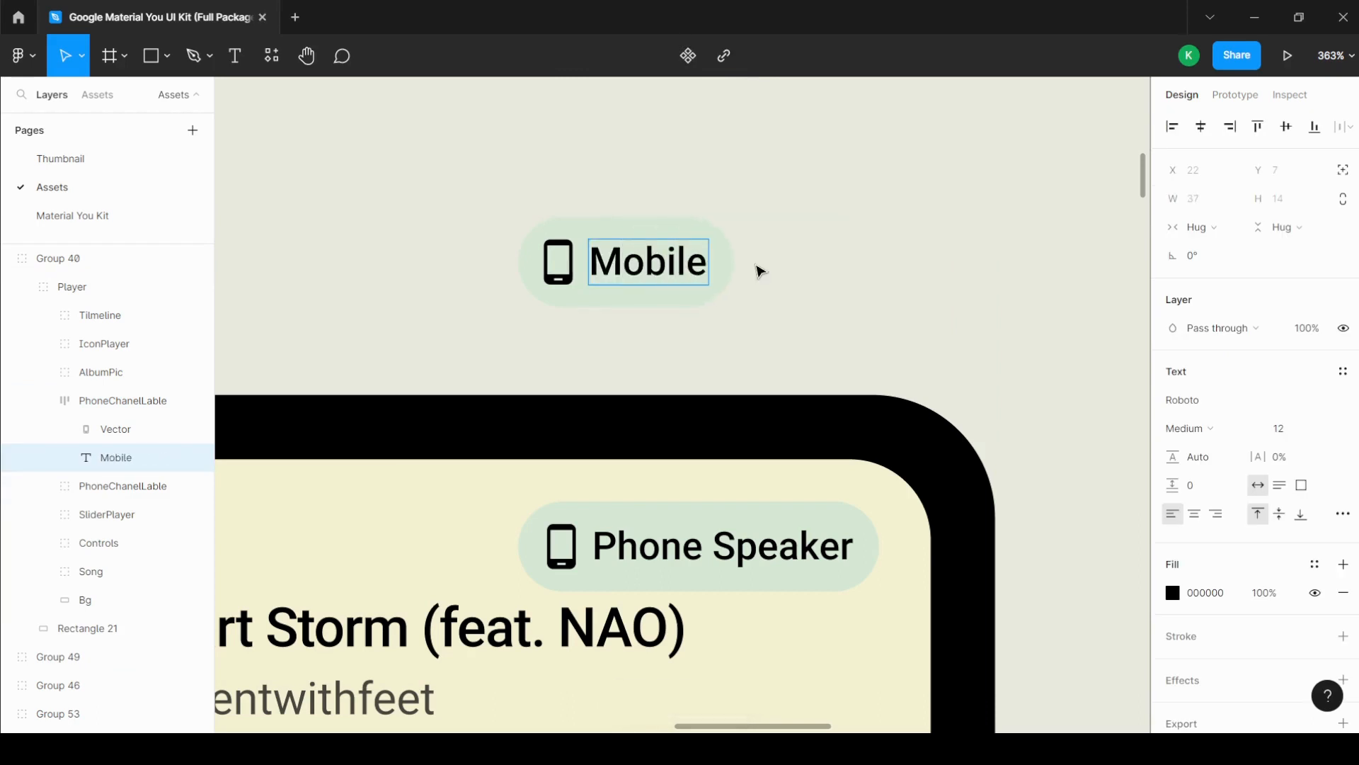
left_click(759, 271)
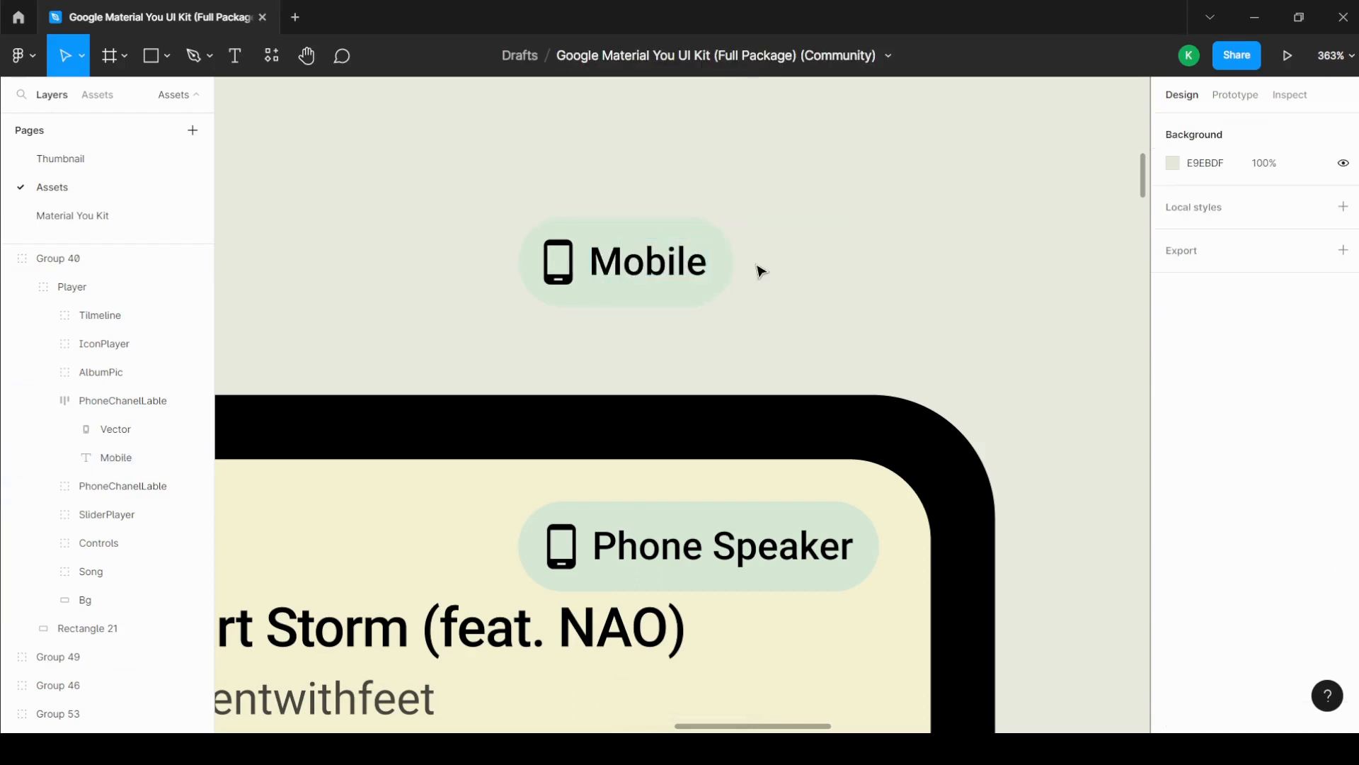
Step: Copy the style of the "24 hours" text in the Privacy dashboard and paste it onto the graph's Camera label
scroll(737, 257, "up", 3)
scroll(755, 241, "down", 5)
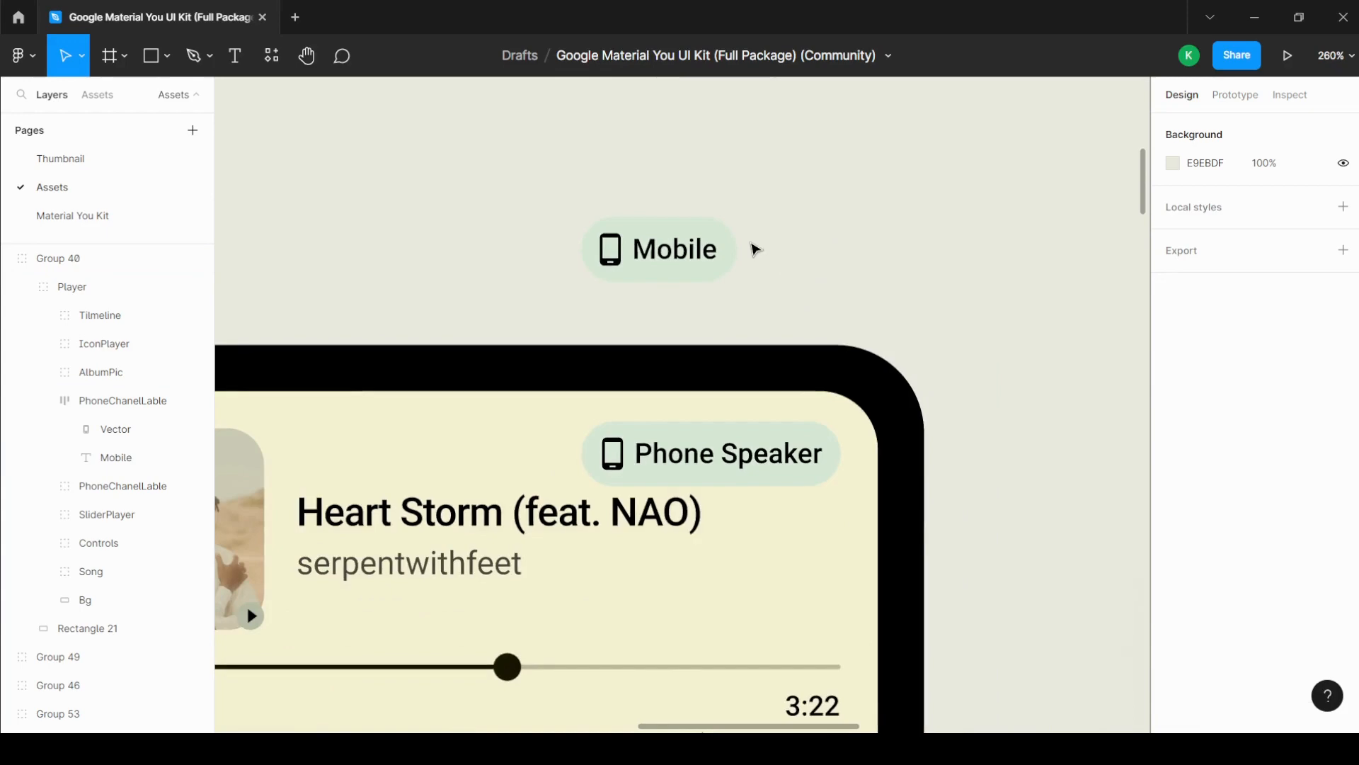
scroll(754, 255, "down", 2)
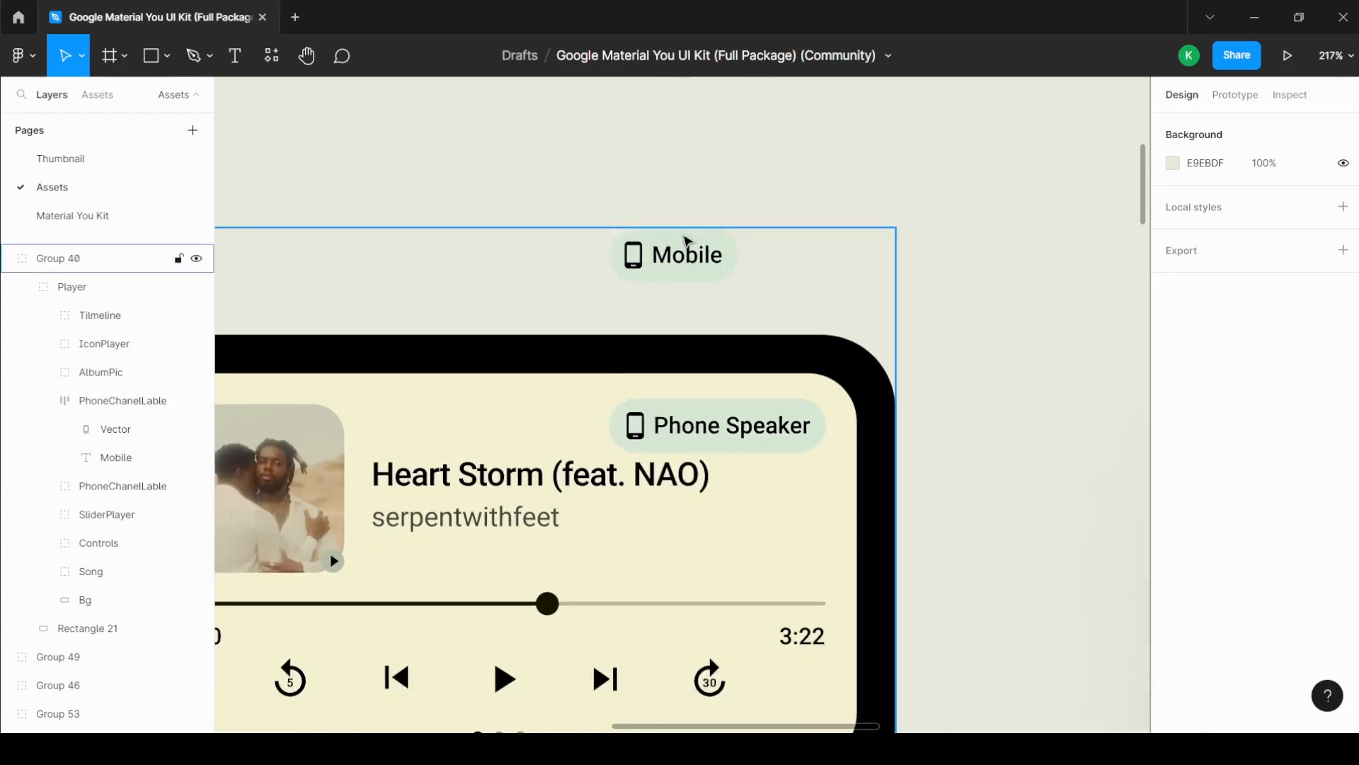
scroll(849, 252, "down", 3)
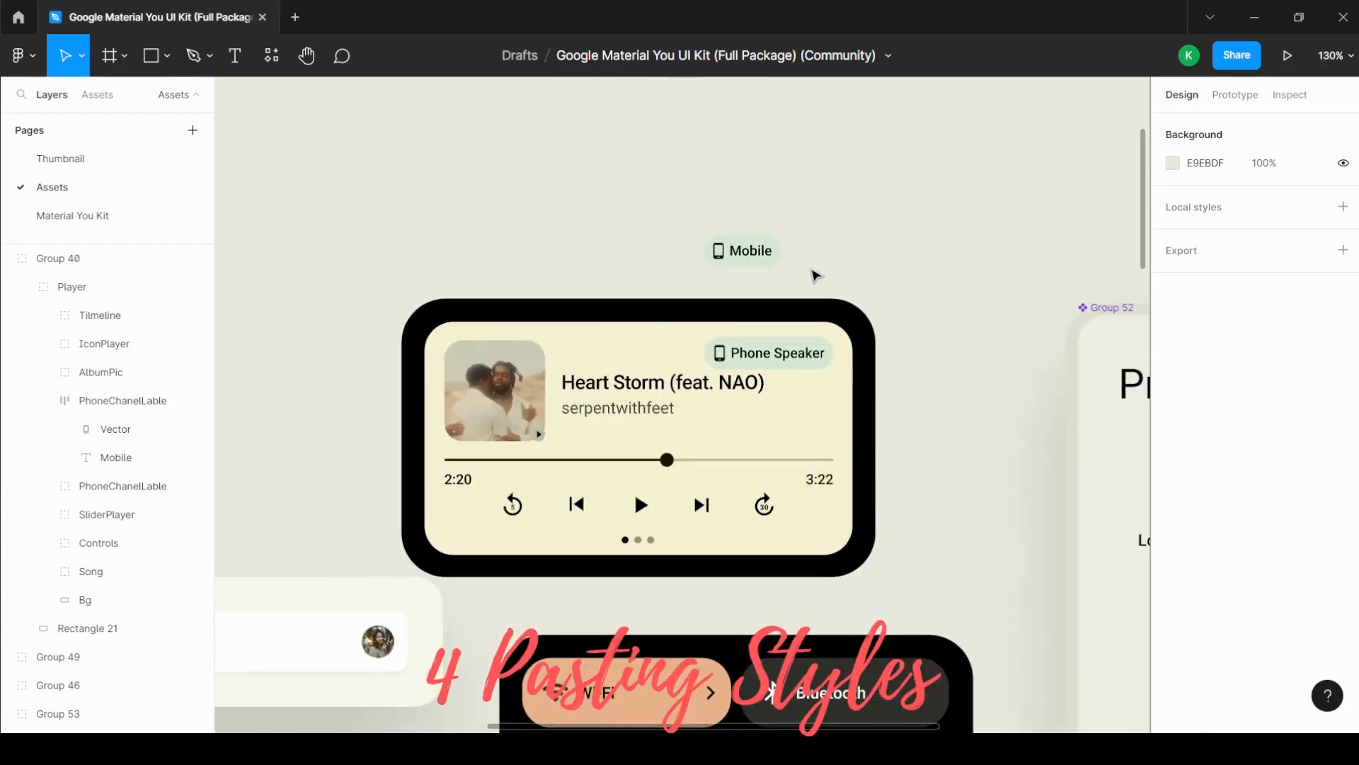
scroll(815, 276, "down", 5)
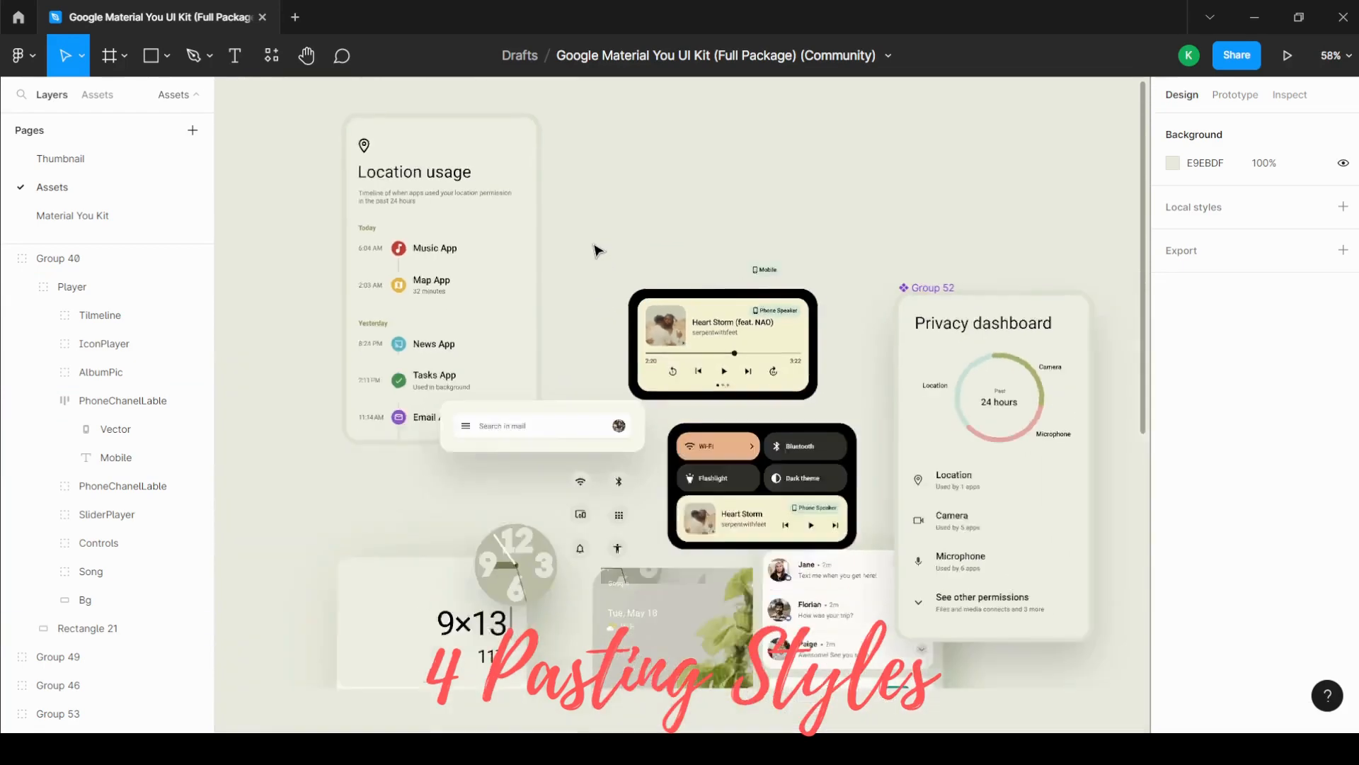
scroll(908, 349, "up", 6)
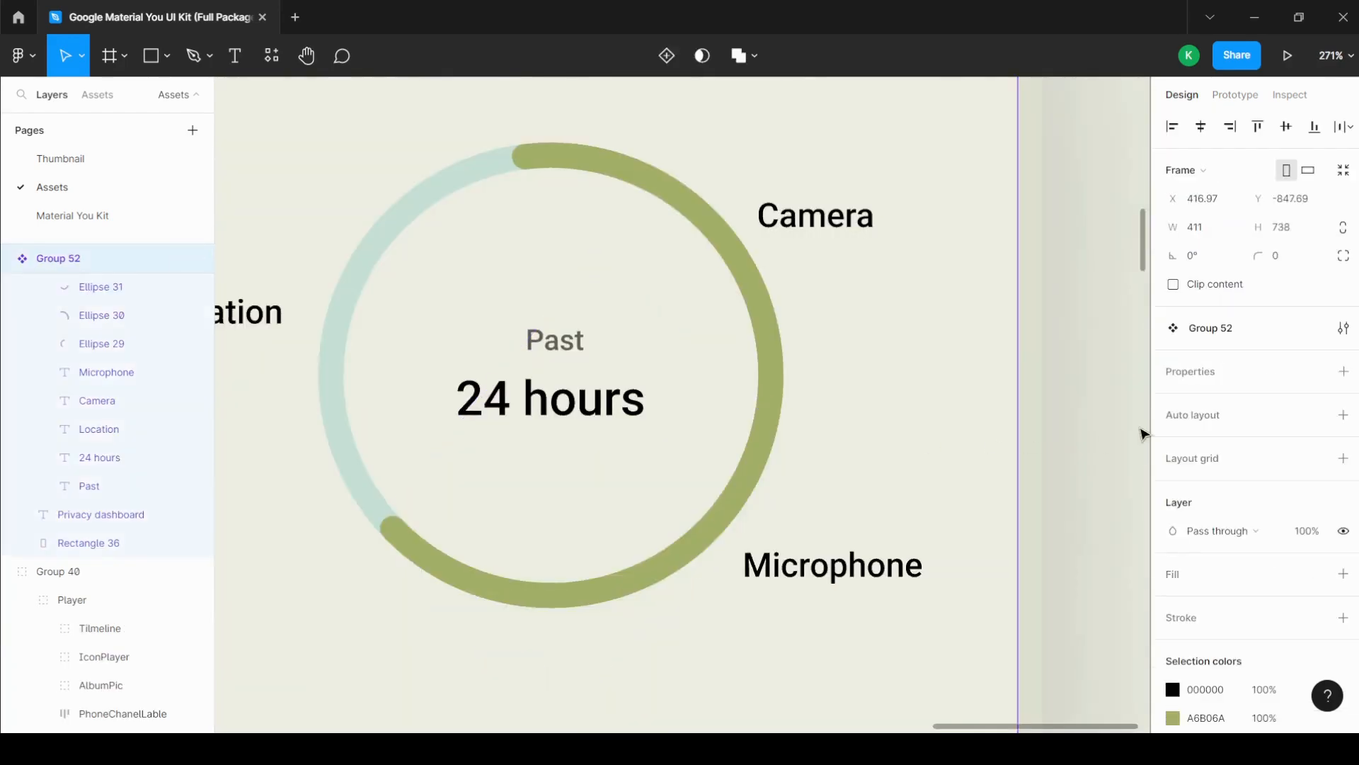
left_click(1144, 434)
scroll(747, 419, "down", 1)
scroll(601, 375, "up", 1)
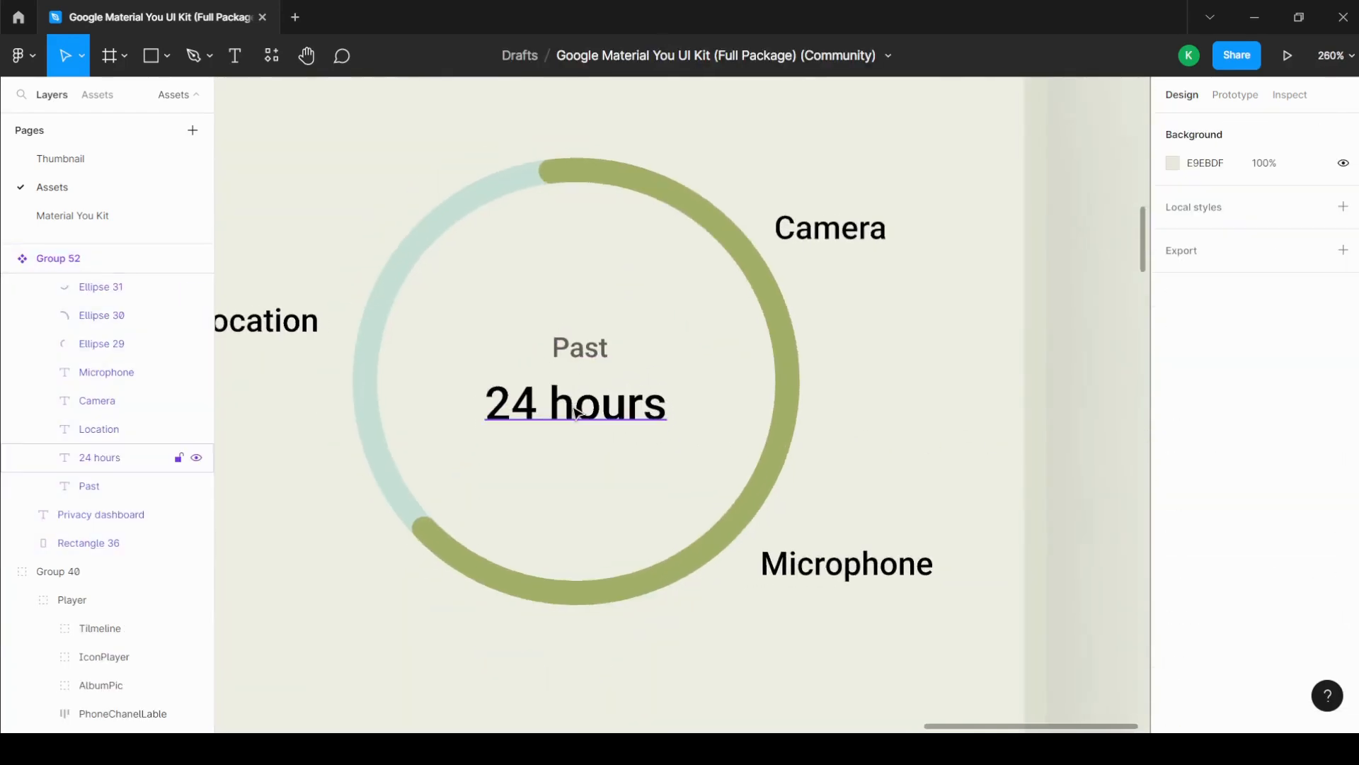
left_click(577, 414)
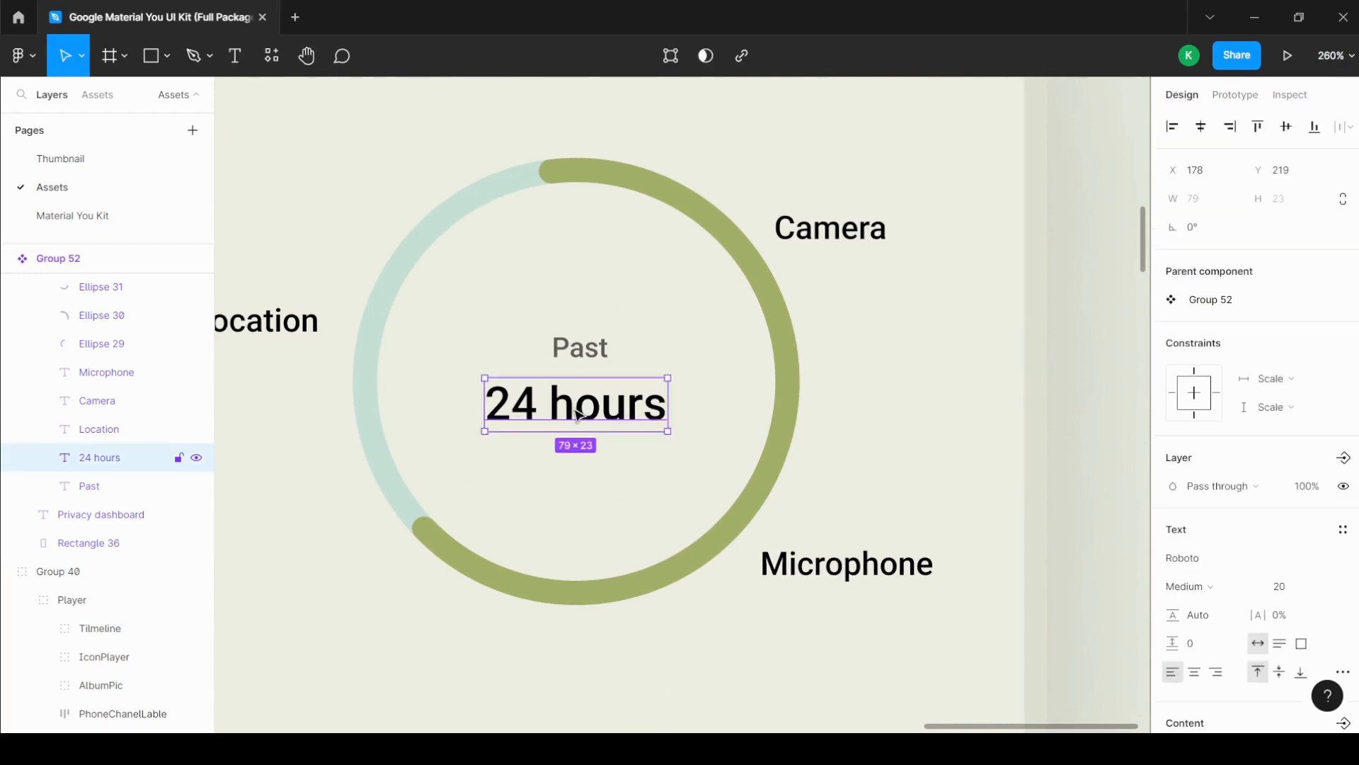
left_click(851, 226)
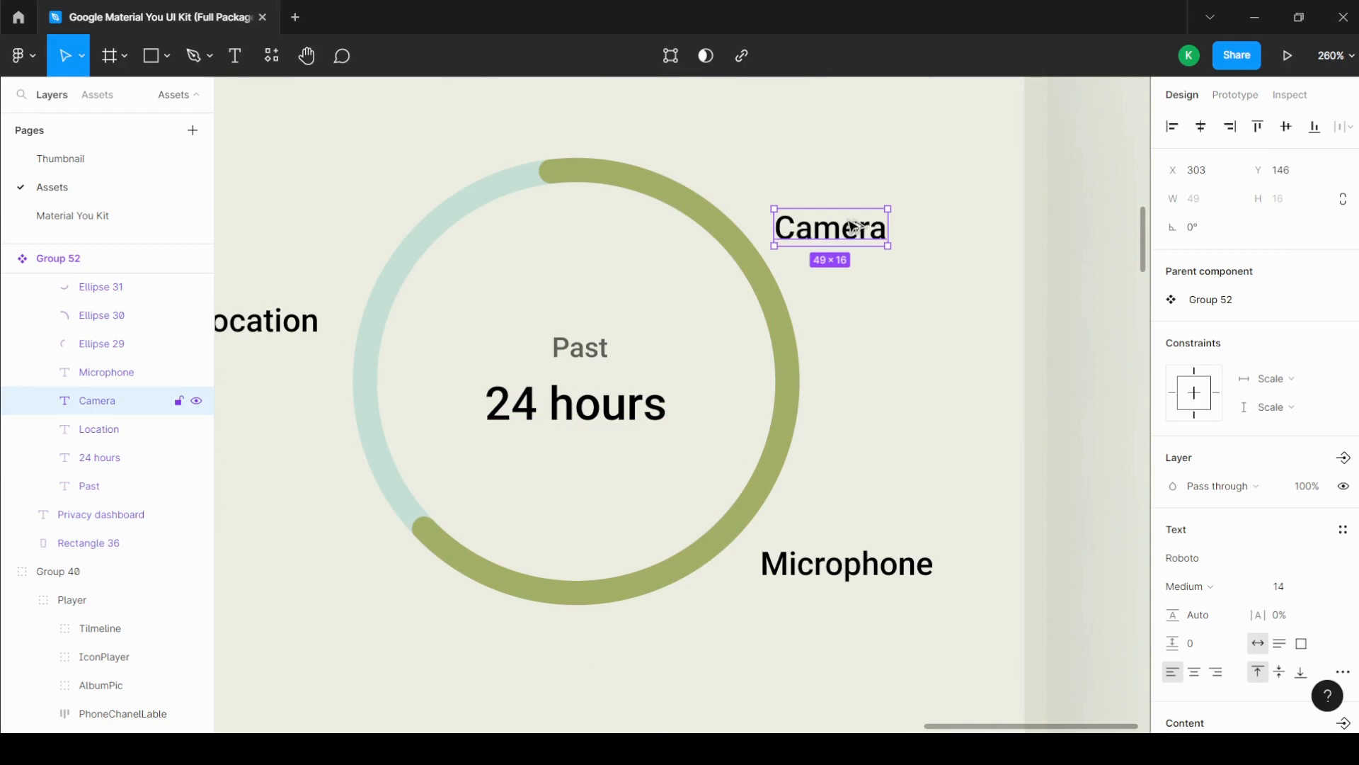
key("ctrl+alt+v")
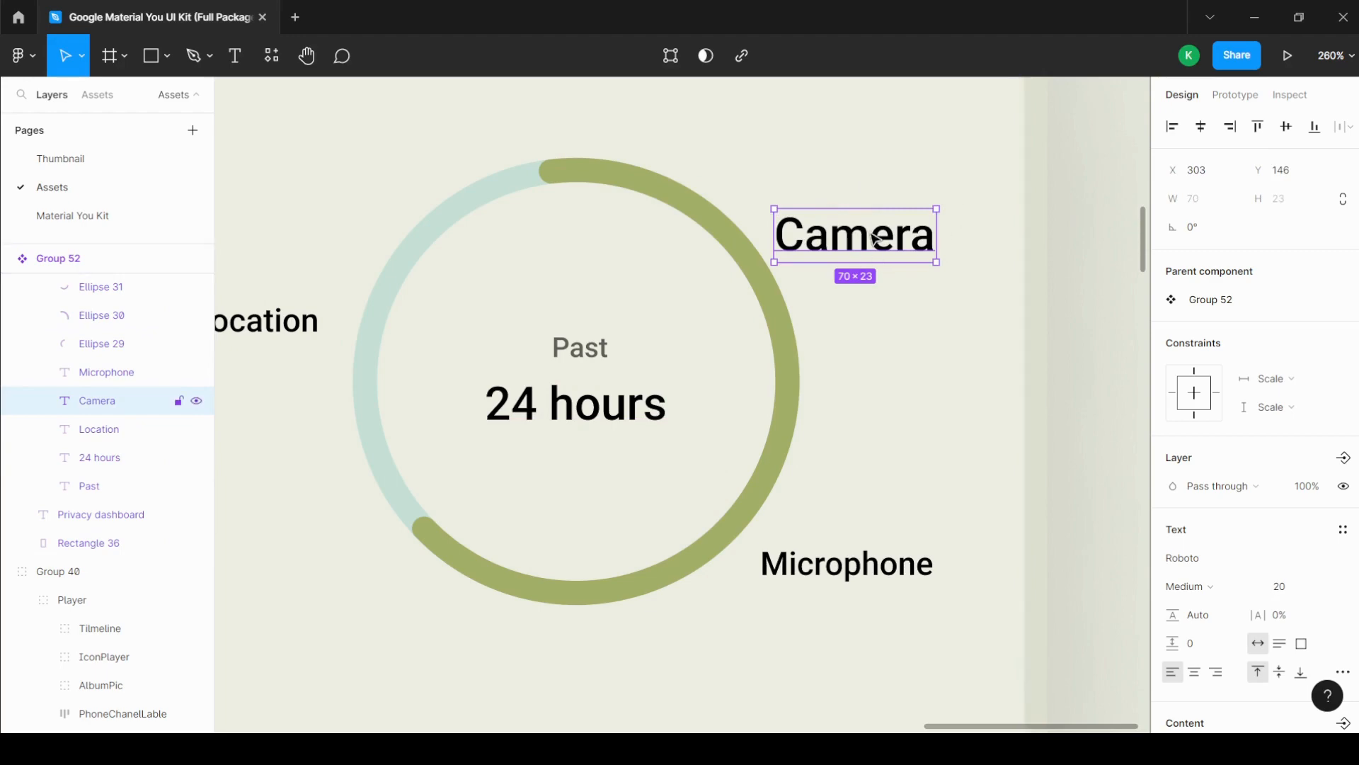
Step: Copy the style of the "Privacy dashboard" heading and paste it onto the "24 hours" text inside the ring graph
scroll(876, 238, "down", 5)
scroll(670, 252, "up", 3)
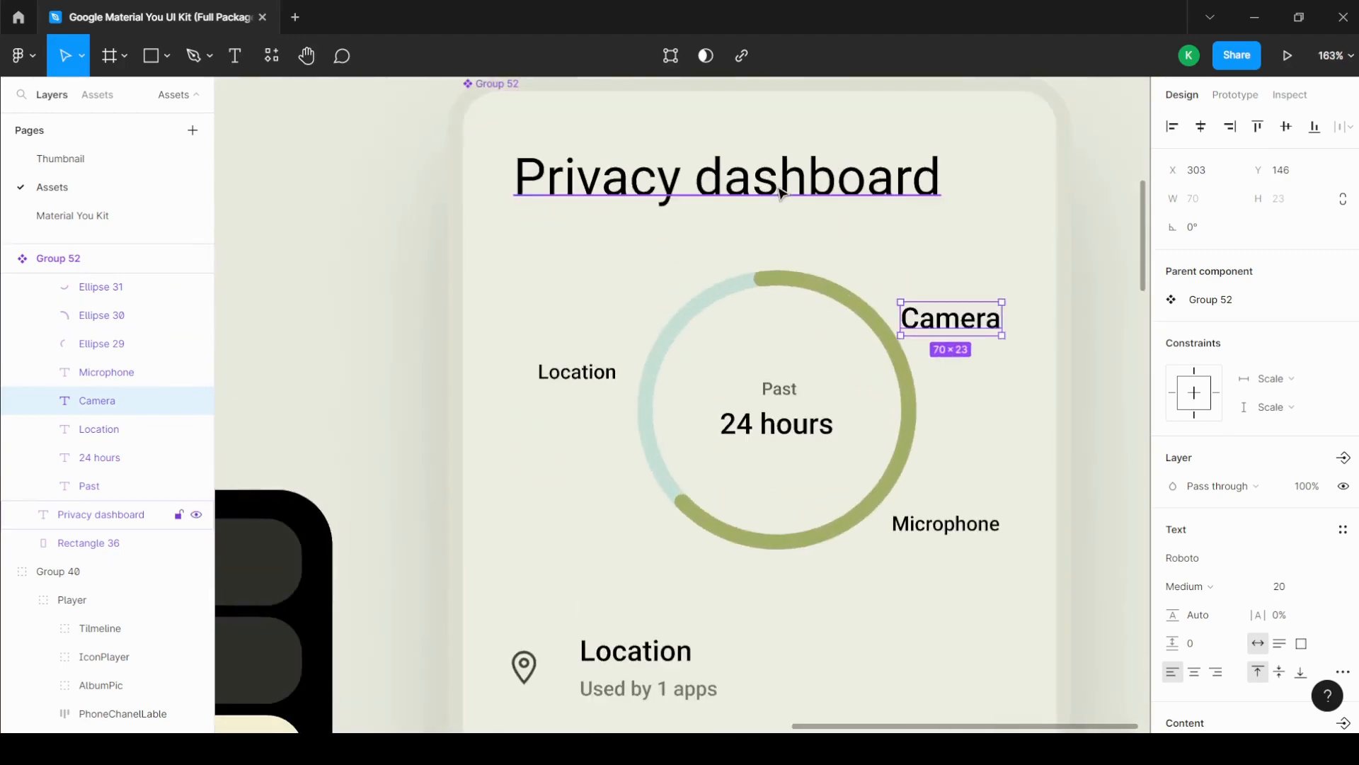
left_click(781, 192)
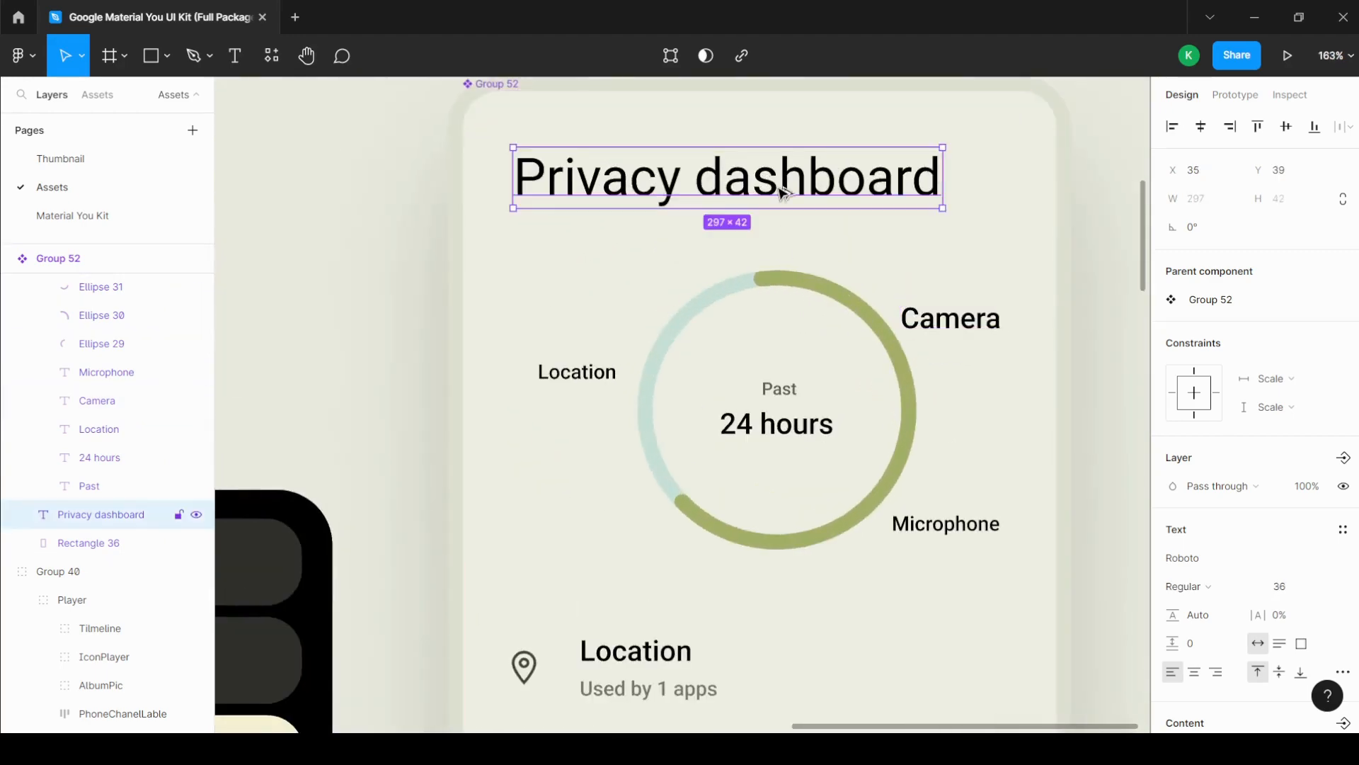
left_click(784, 436)
key("ctrl+alt+v")
Step: Copy the style of the "Past" text and paste it onto the Location heading in the permissions list below the graph
left_click(779, 398)
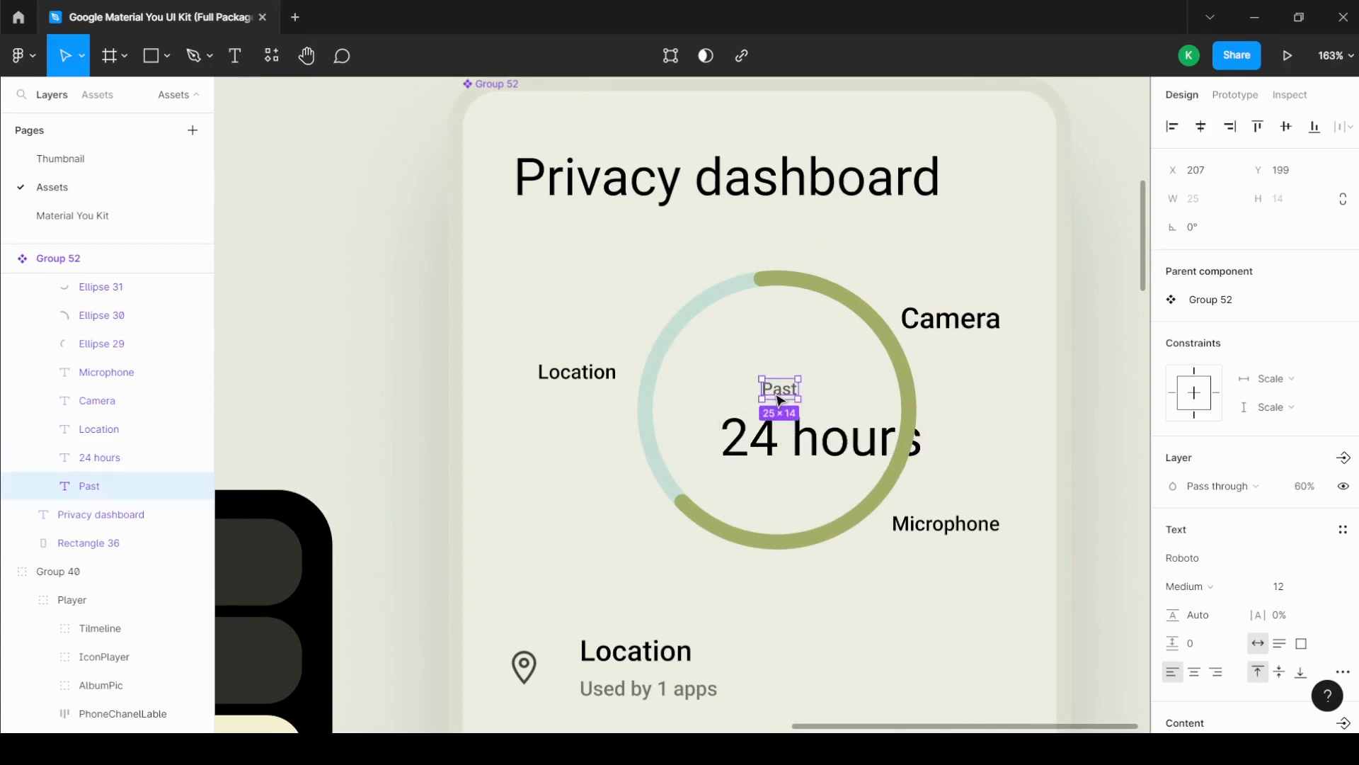
left_click(680, 652)
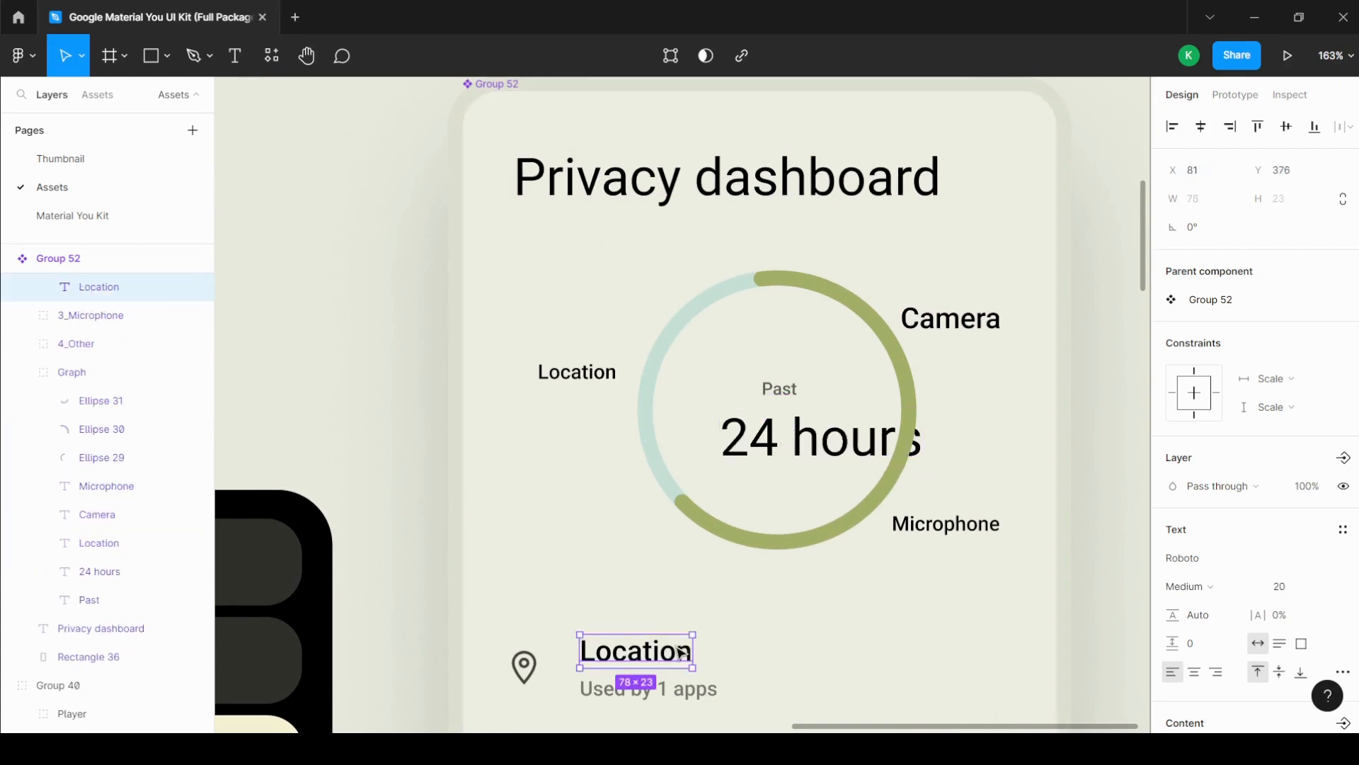
key("ctrl+alt+v")
scroll(713, 252, "down", 5)
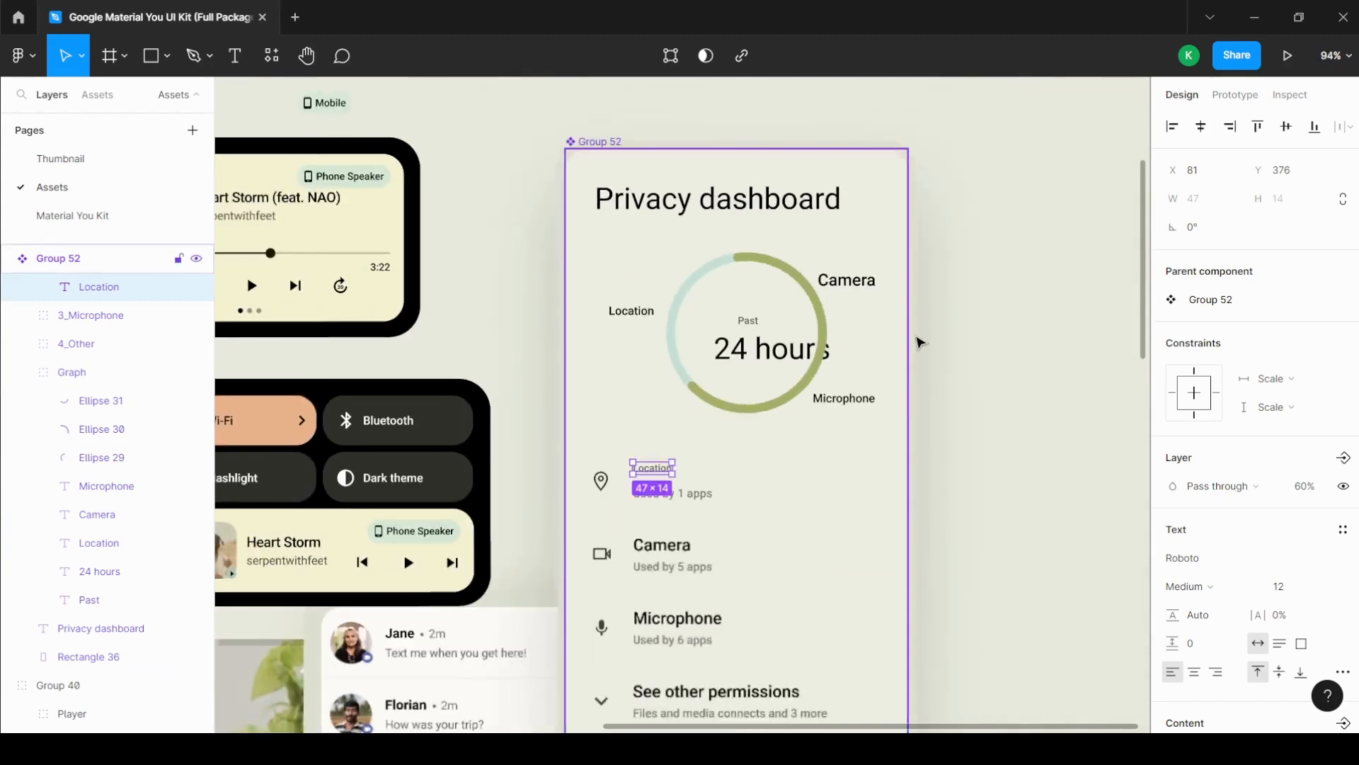
key("Escape")
scroll(1000, 497, "up", 1)
scroll(731, 387, "down", 2)
scroll(913, 519, "down", 2)
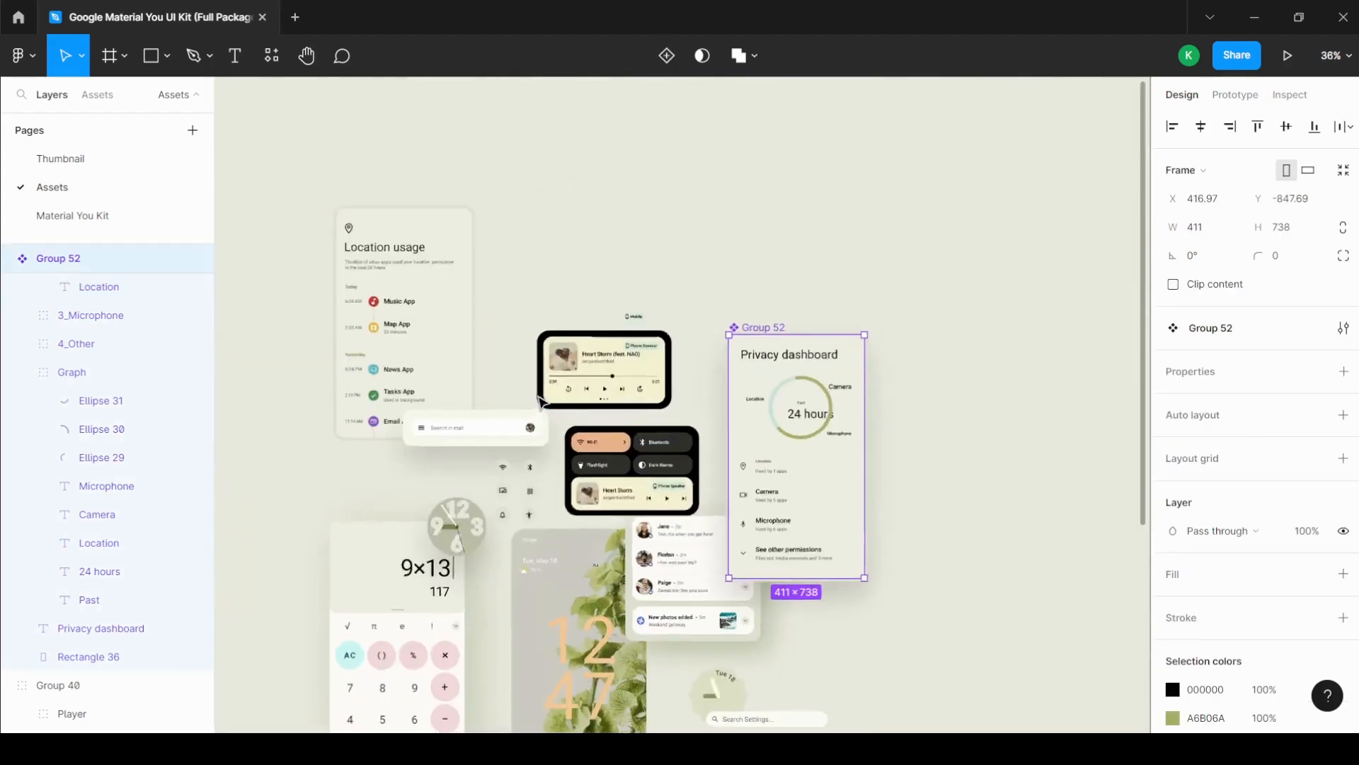
scroll(535, 400, "up", 2)
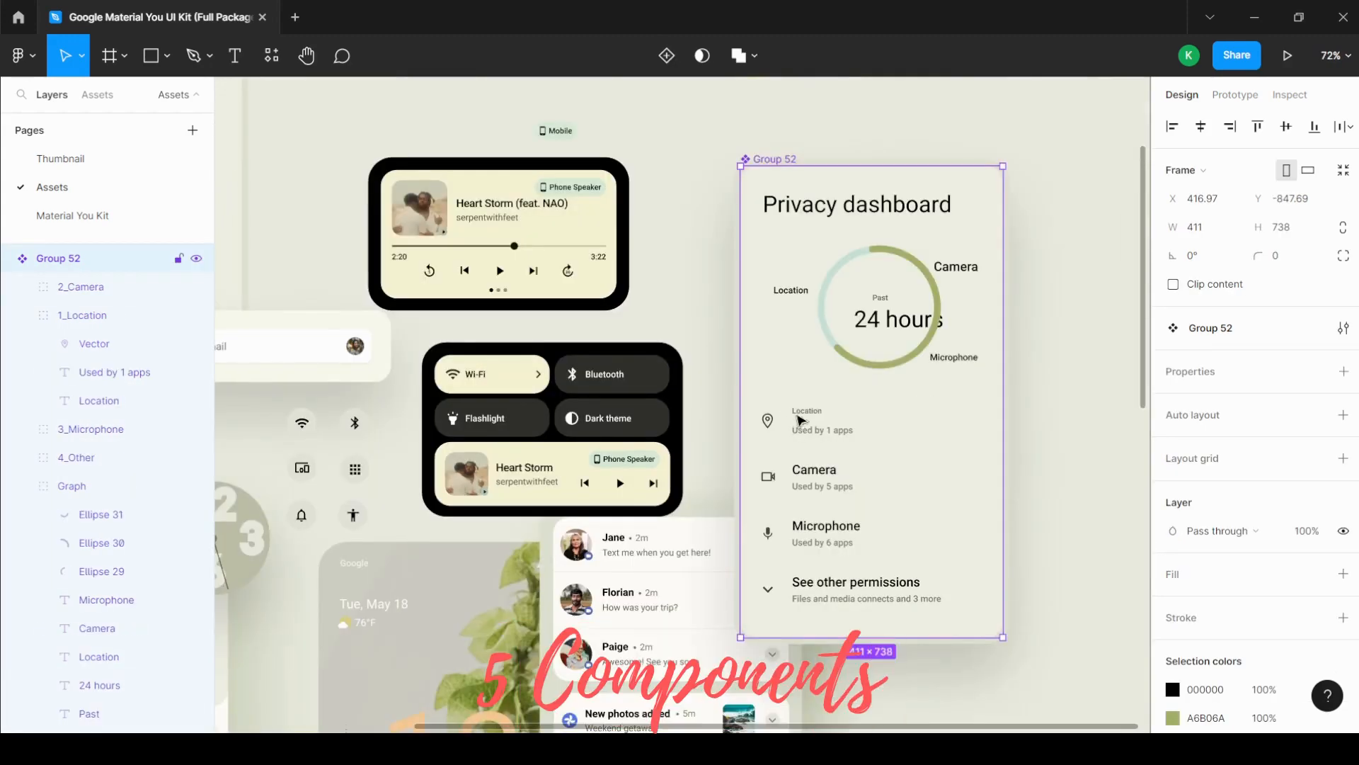
scroll(800, 421, "down", 5)
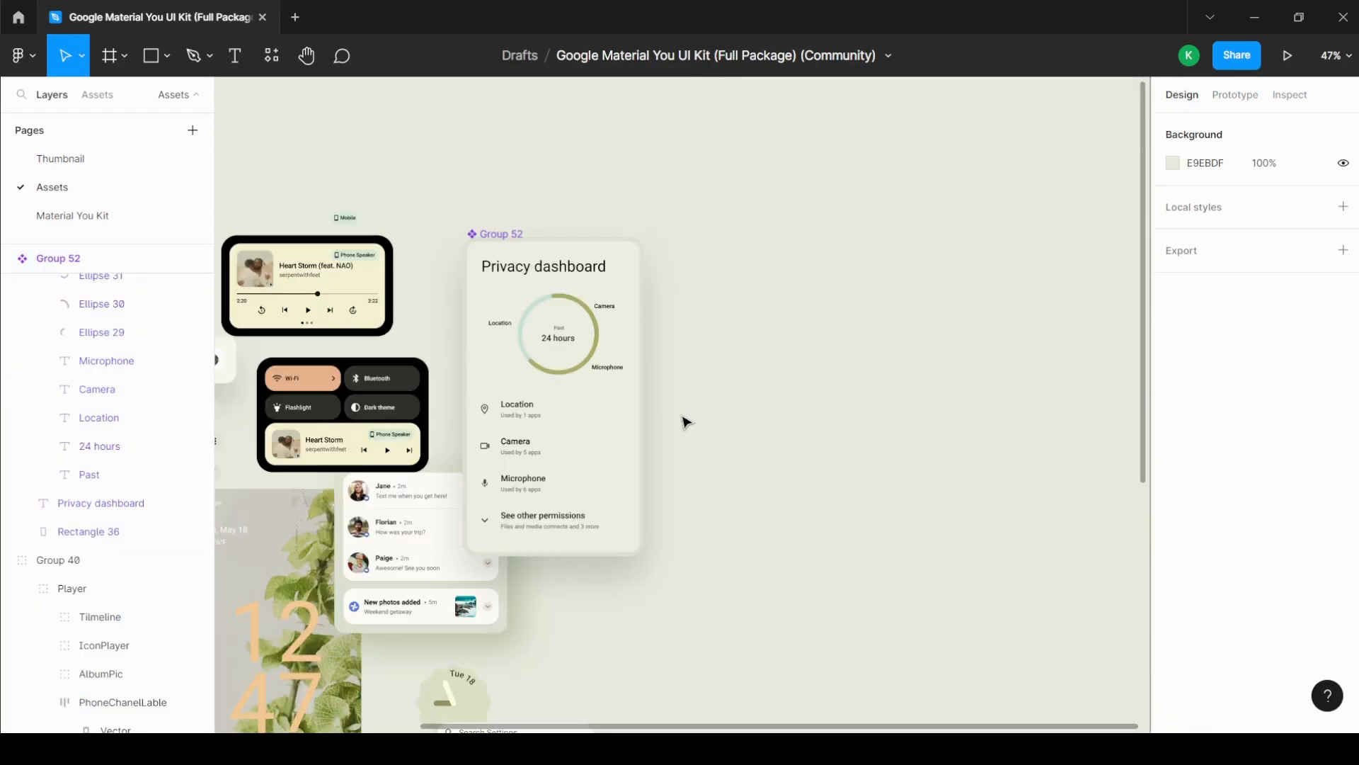
Step: Duplicate the Privacy dashboard main component to place an instance beside it on the empty canvas
left_click(496, 240)
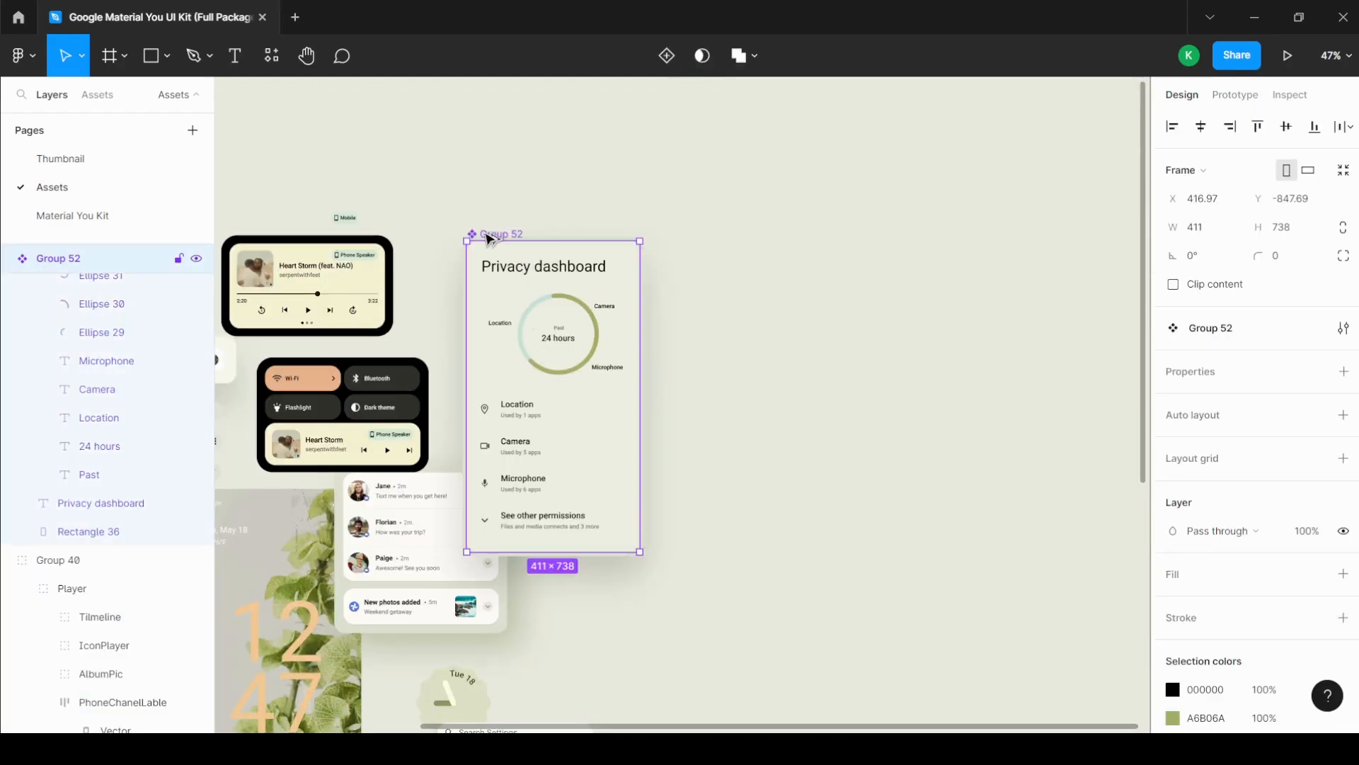
scroll(623, 386, "up", 2)
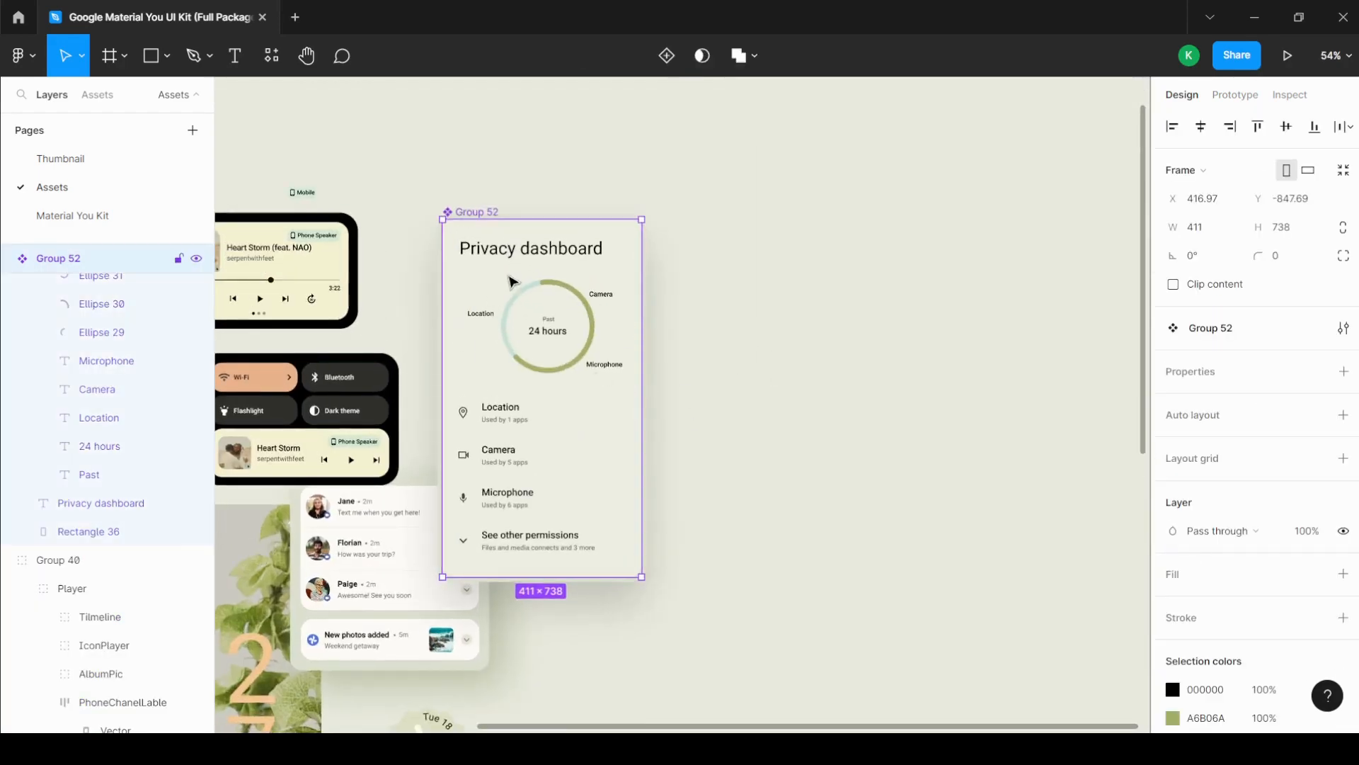
scroll(609, 357, "up", 1)
scroll(616, 354, "down", 1)
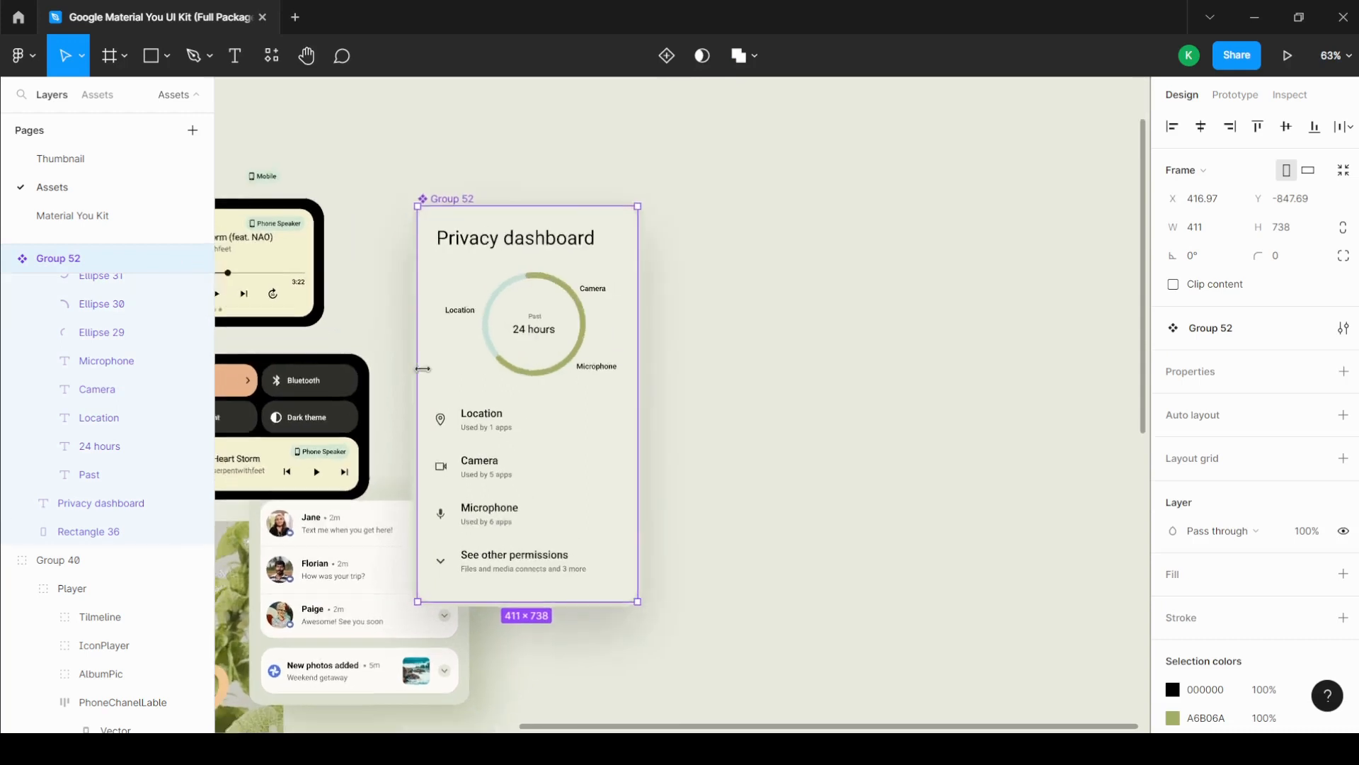
scroll(453, 314, "down", 2)
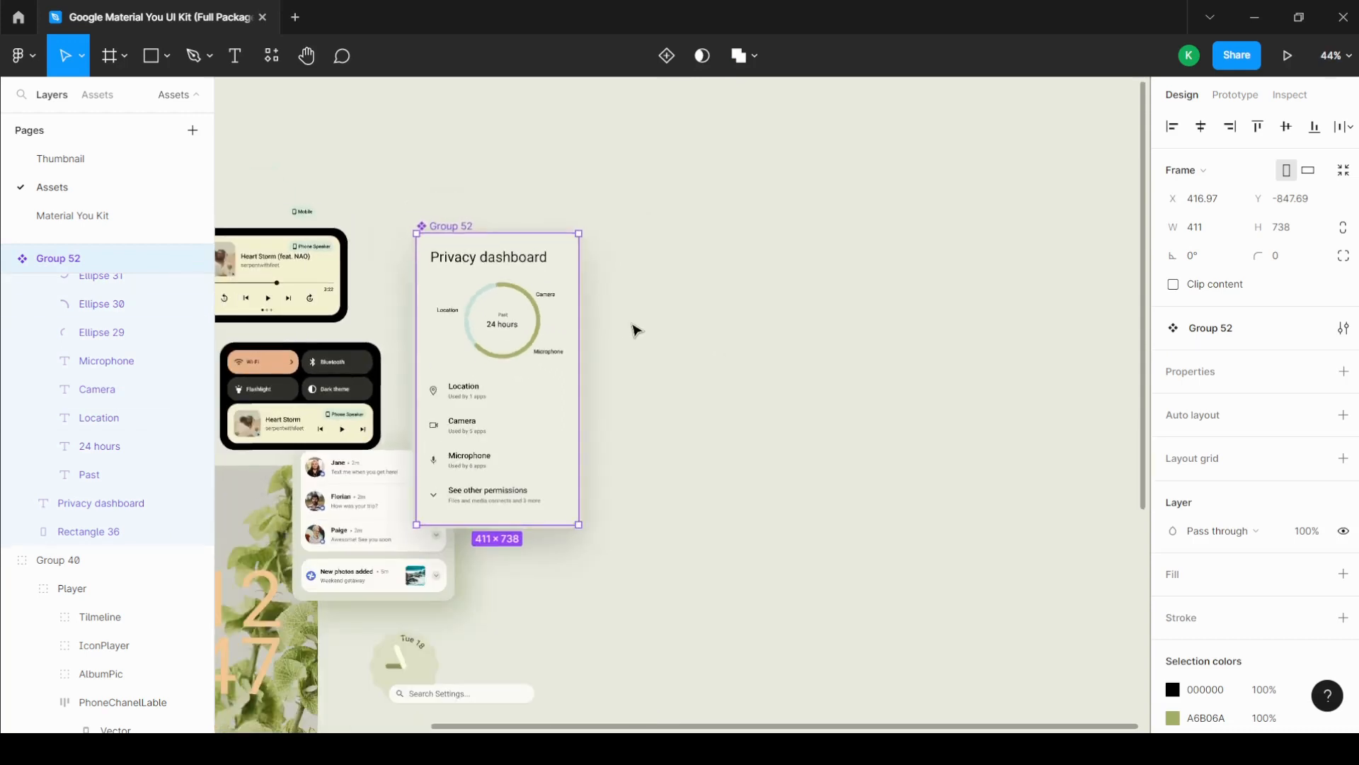
left_click(631, 328)
left_click(450, 224)
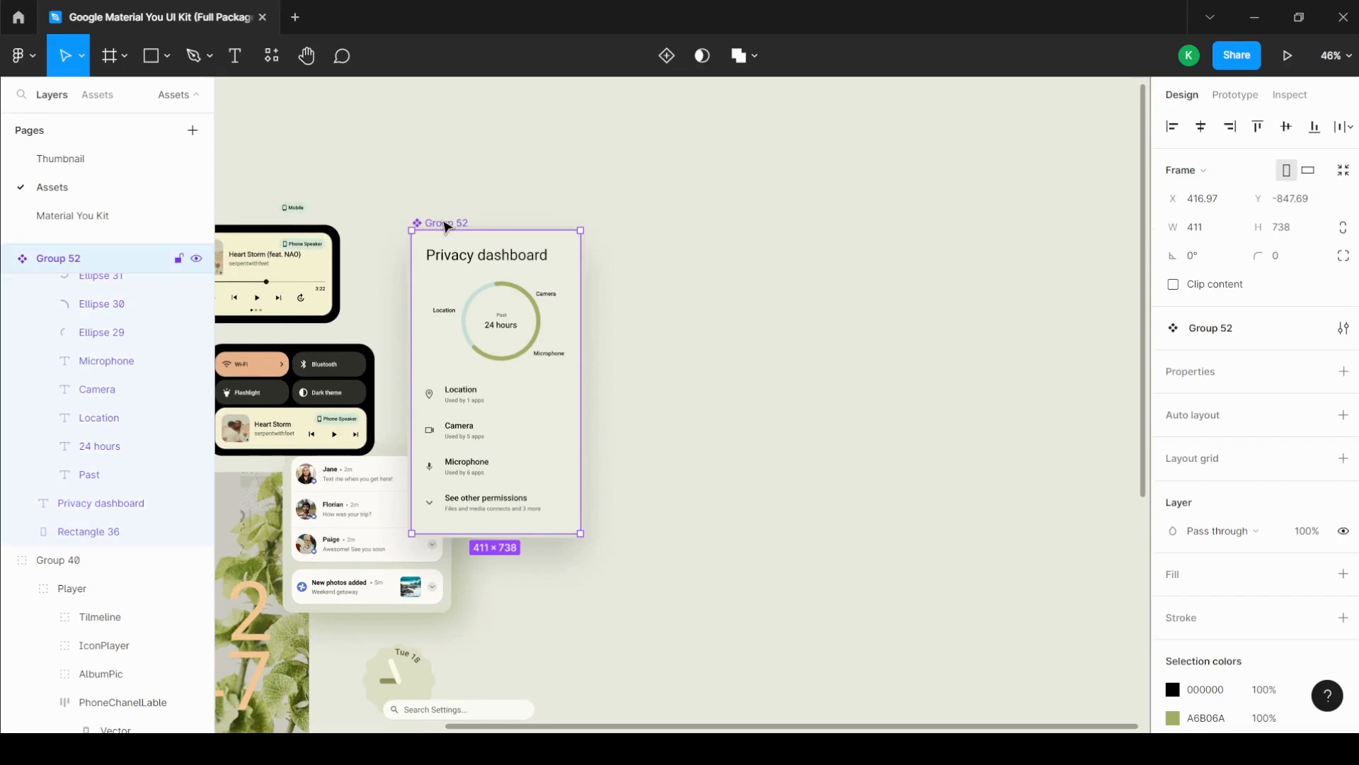
left_click_drag(446, 227, 695, 239)
left_click(728, 194)
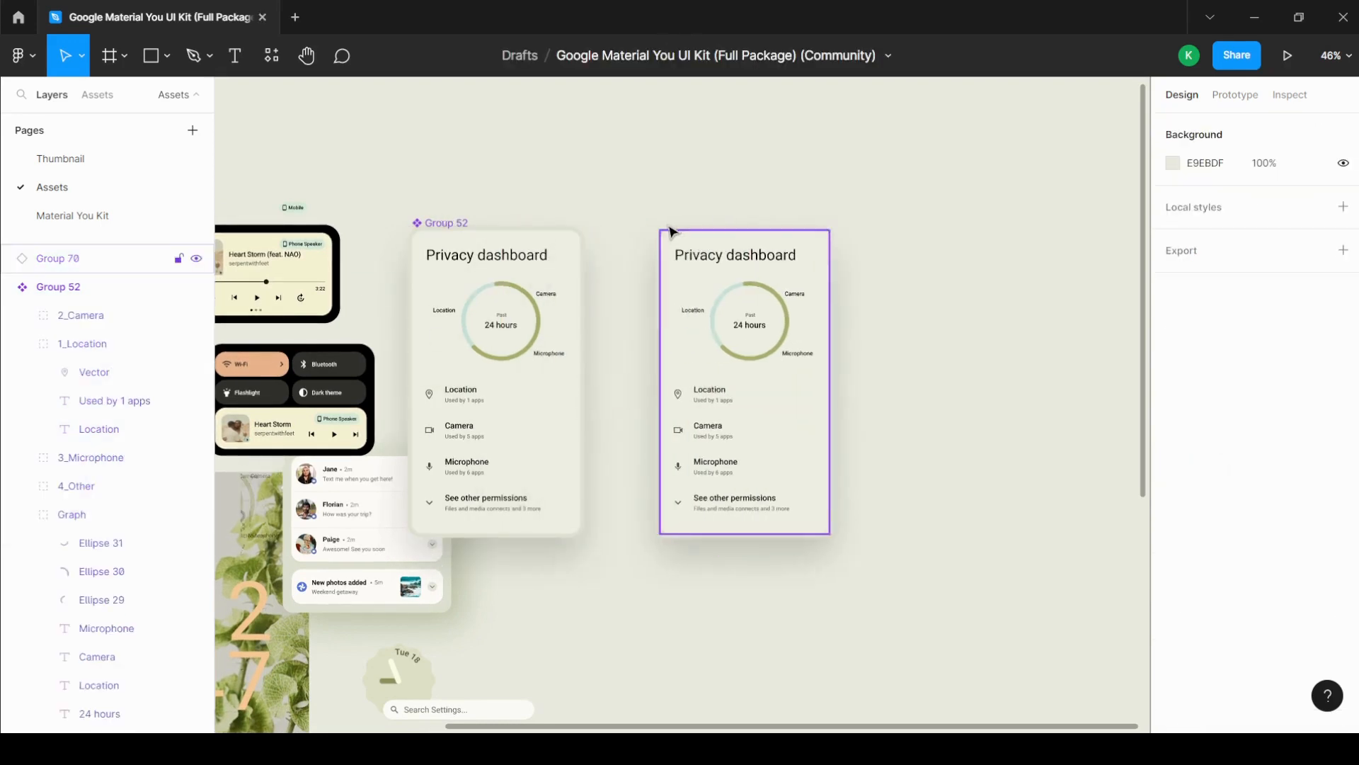
Step: Duplicate the Privacy dashboard instance to place a second instance in line with the other two cards
left_click(671, 231)
left_click_drag(715, 307, 986, 306)
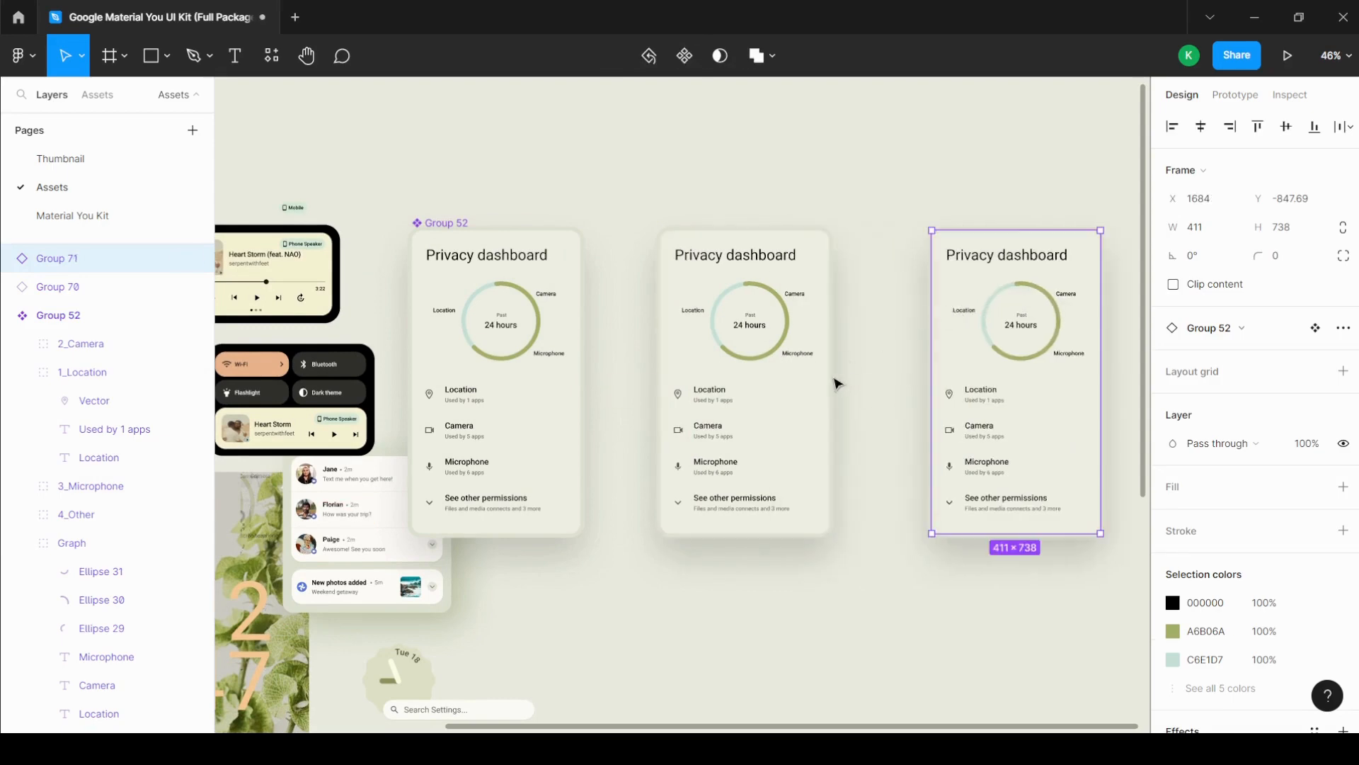
left_click(871, 446)
Step: Compare the Privacy dashboard main component with its two instances
scroll(454, 391, "up", 1)
scroll(419, 414, "down", 2)
scroll(620, 342, "up", 1)
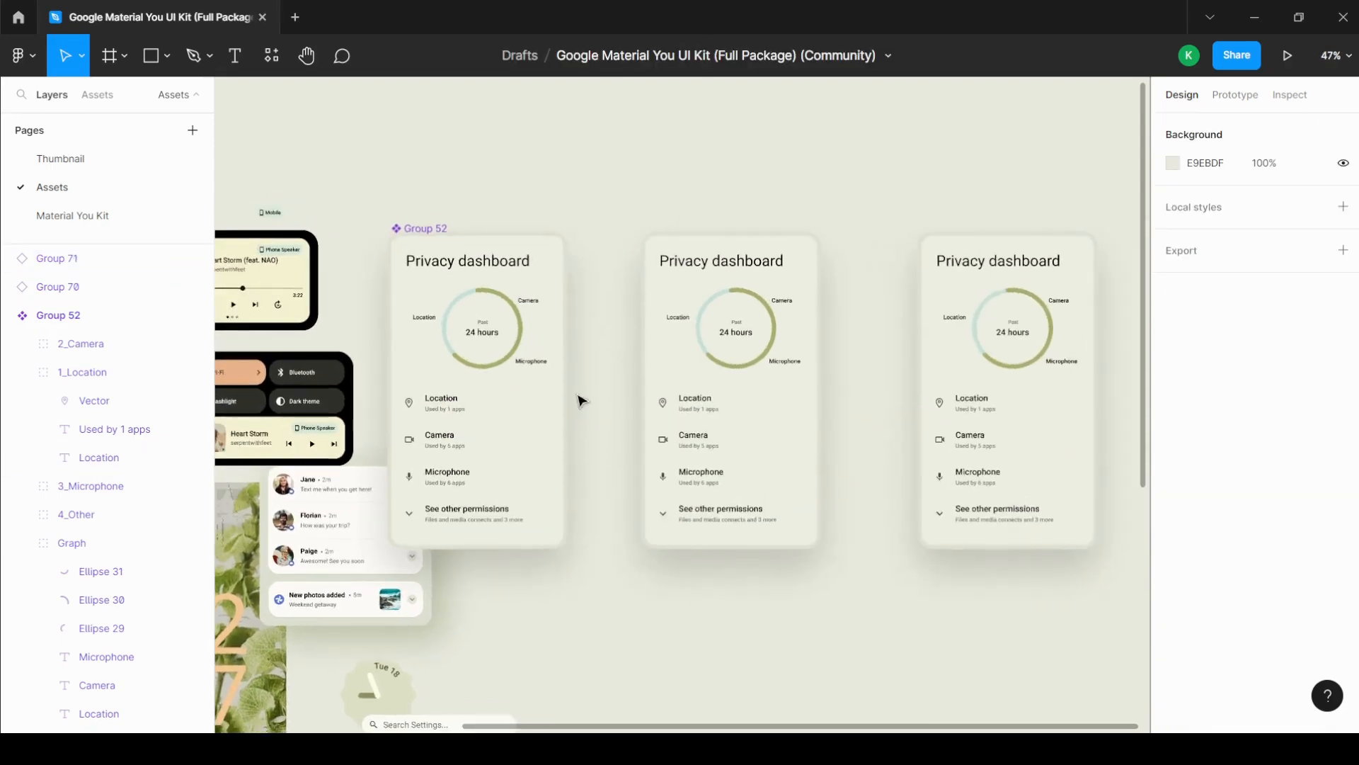
scroll(503, 429, "up", 1)
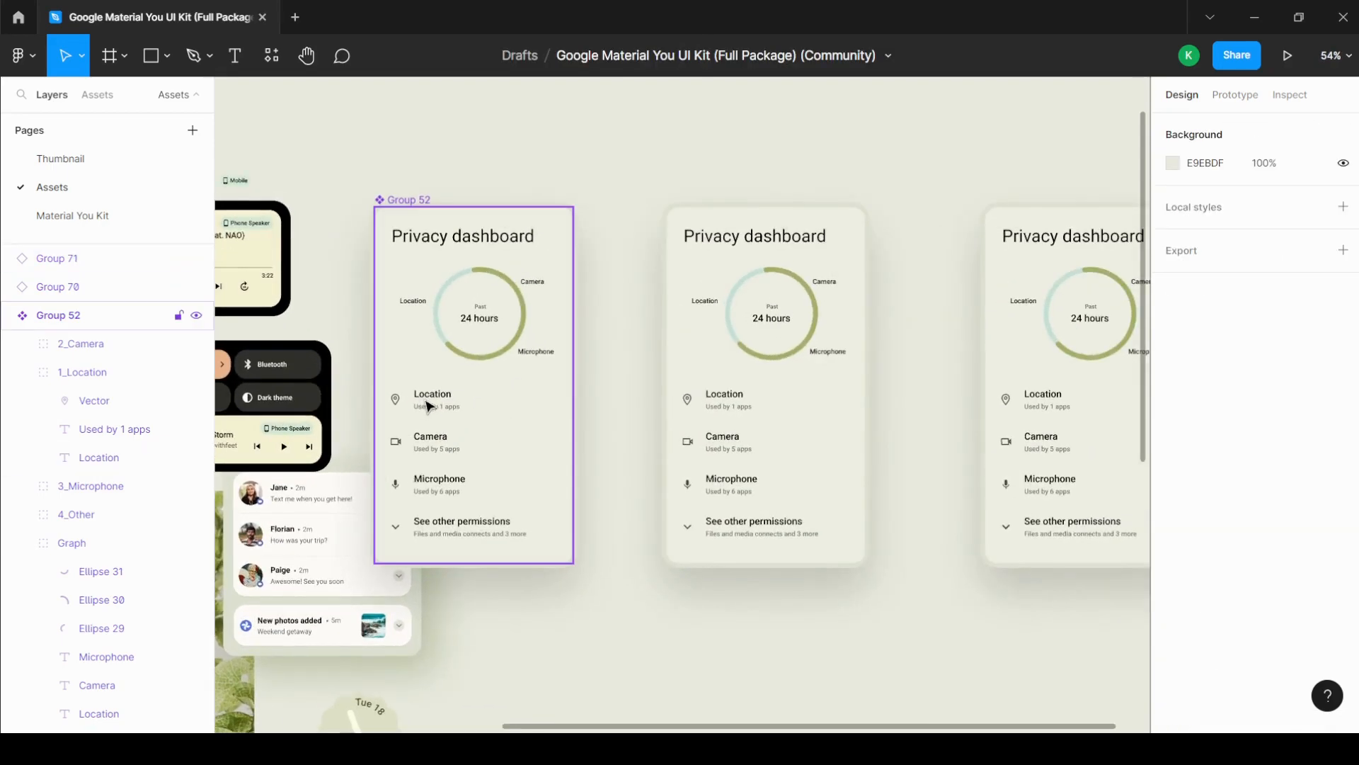
scroll(428, 406, "down", 1)
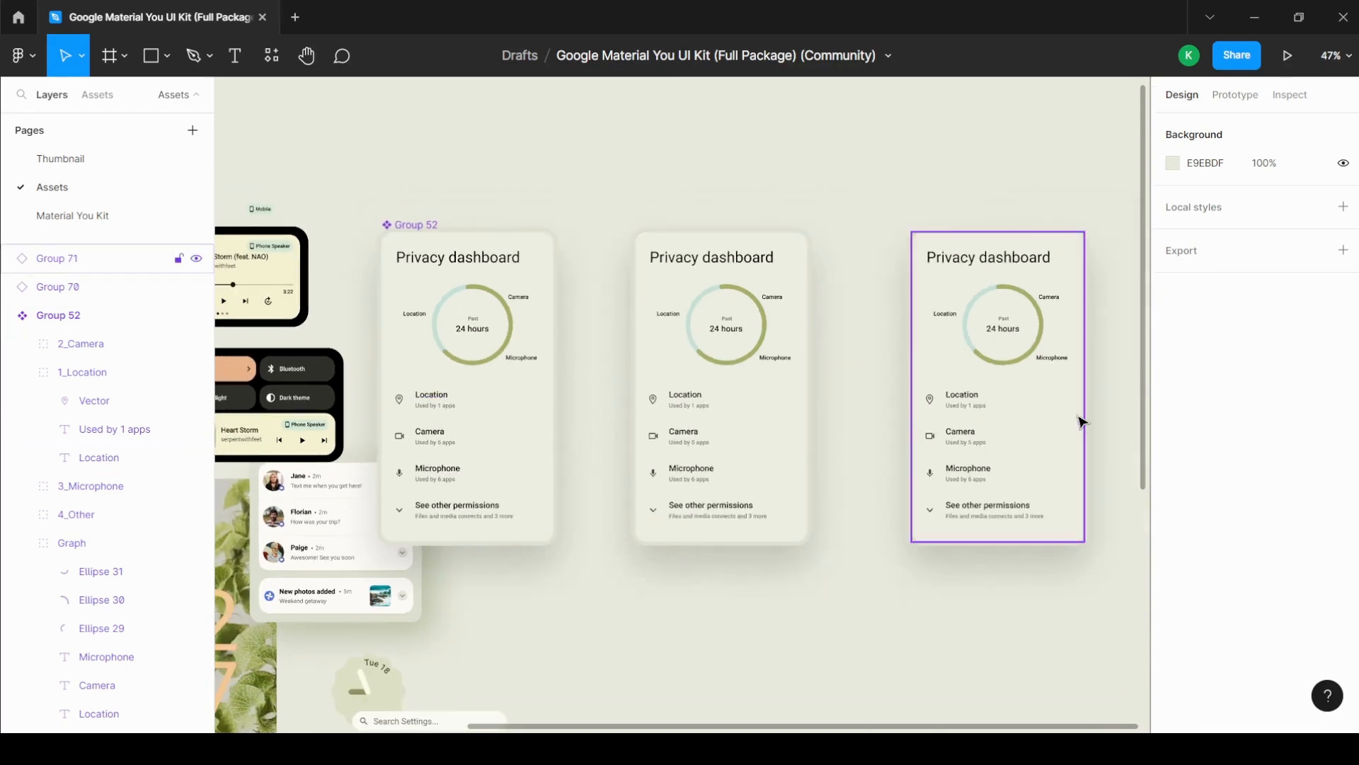
scroll(481, 439, "up", 2)
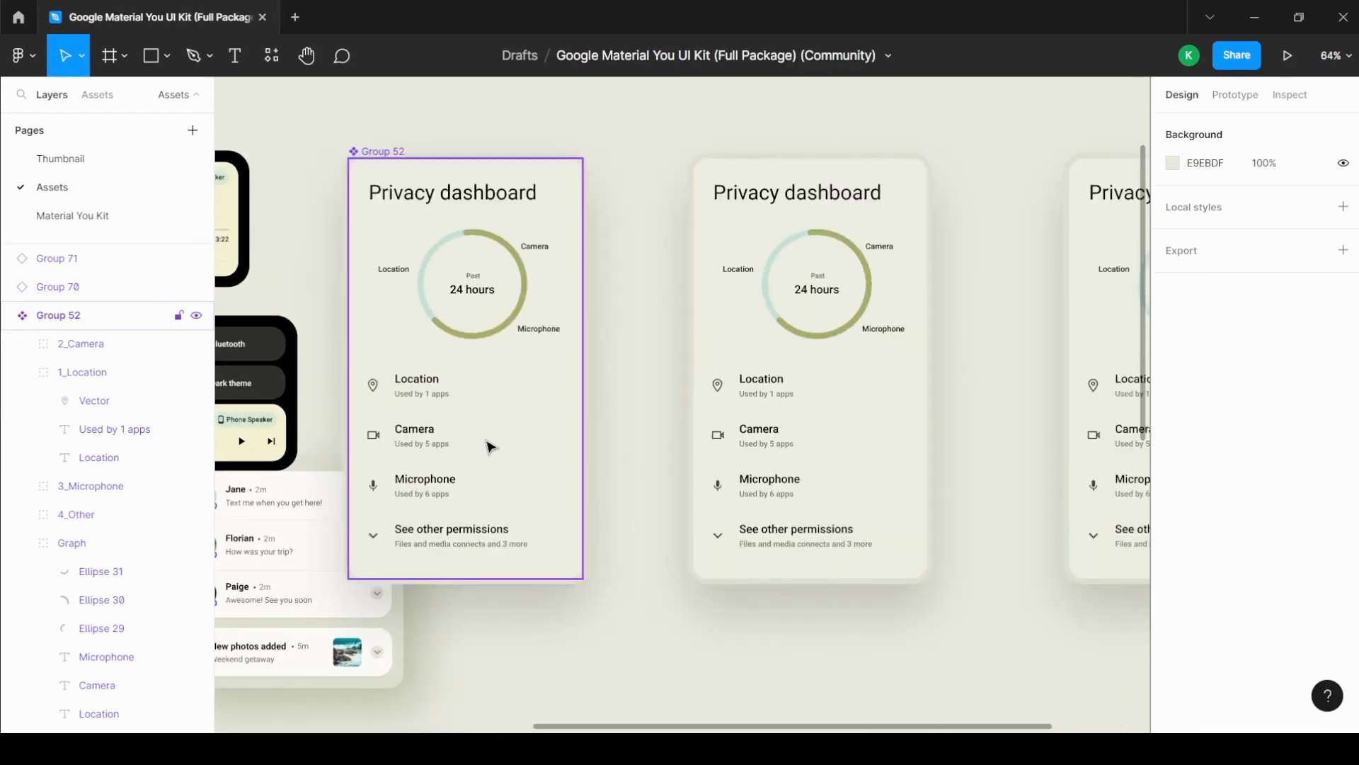
scroll(428, 453, "down", 2)
scroll(999, 403, "up", 3)
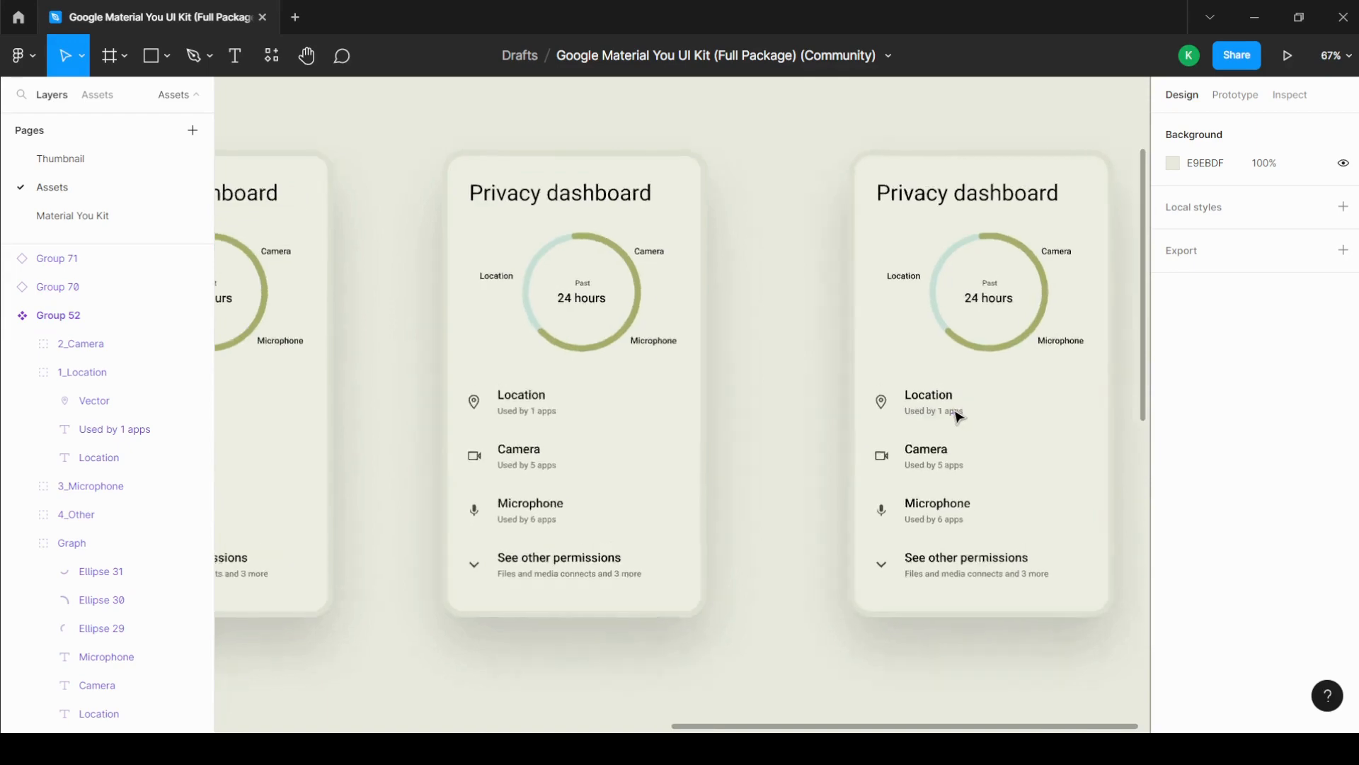
Step: Select the Location heading and its usage text in both Privacy dashboard instances to inspect them, and clear the selection
left_click(946, 393, "ctrl")
left_click(950, 415, "ctrl+shift")
scroll(949, 417, "down", 2)
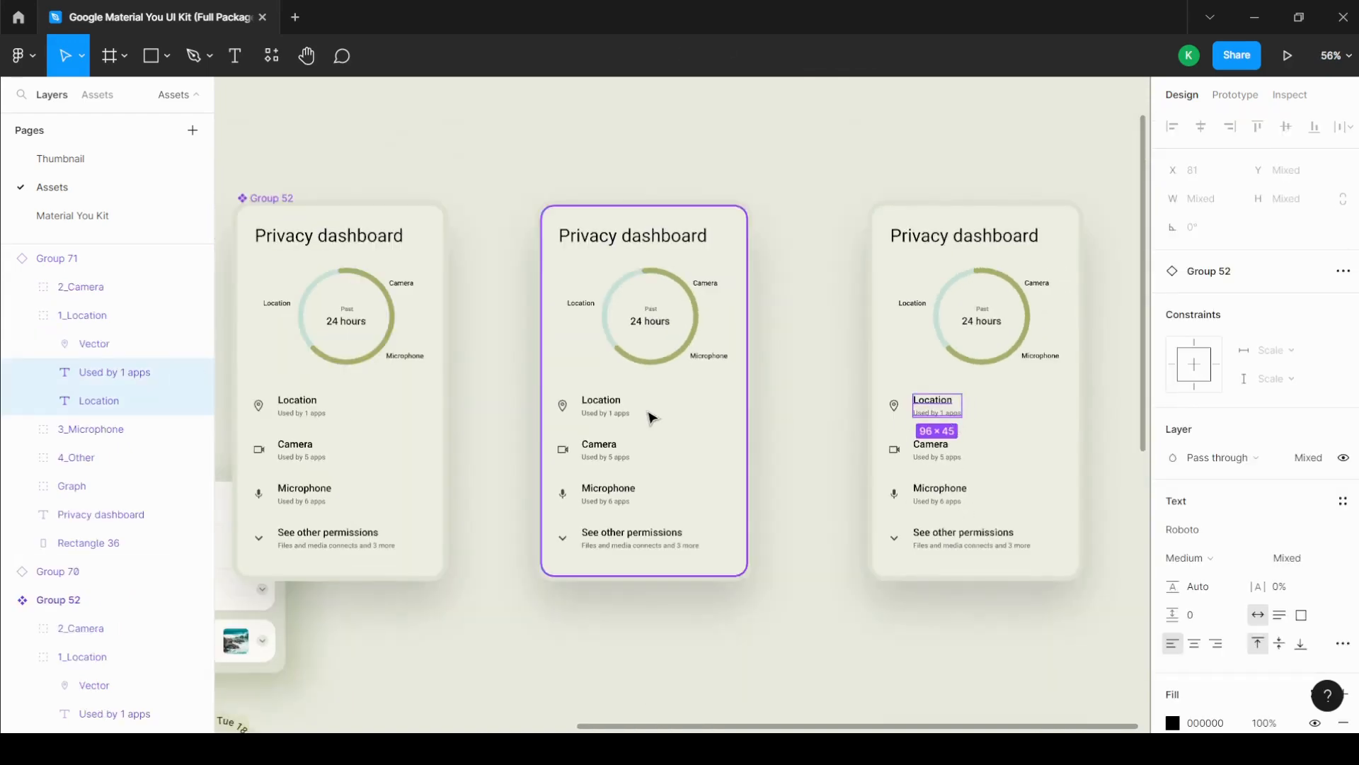
left_click(620, 405, "ctrl+shift")
left_click(611, 416, "ctrl+shift")
scroll(929, 463, "down", 3)
left_click(880, 485)
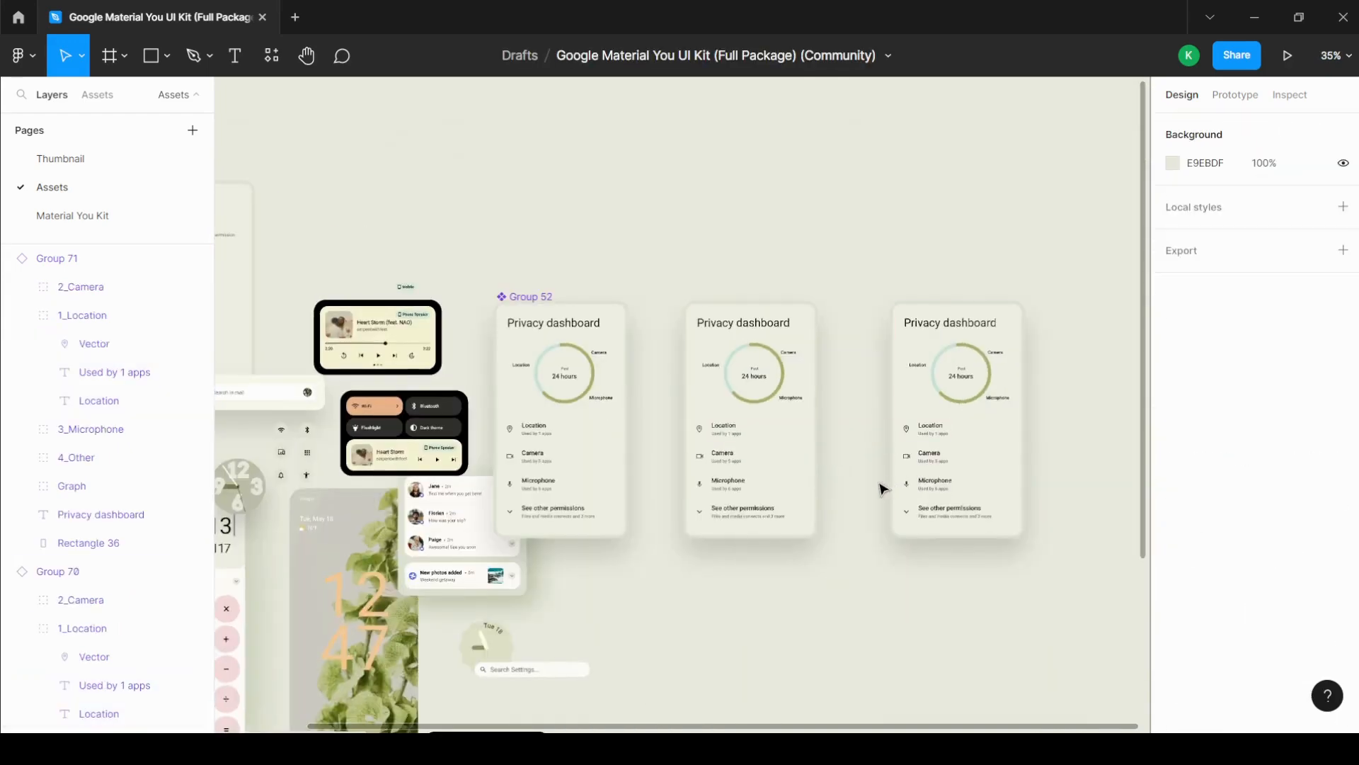
Step: Delete the Location entry, with its heading, usage text and pin icon, from the permissions list of the Privacy dashboard main component
scroll(385, 413, "up", 1)
scroll(735, 531, "up", 3)
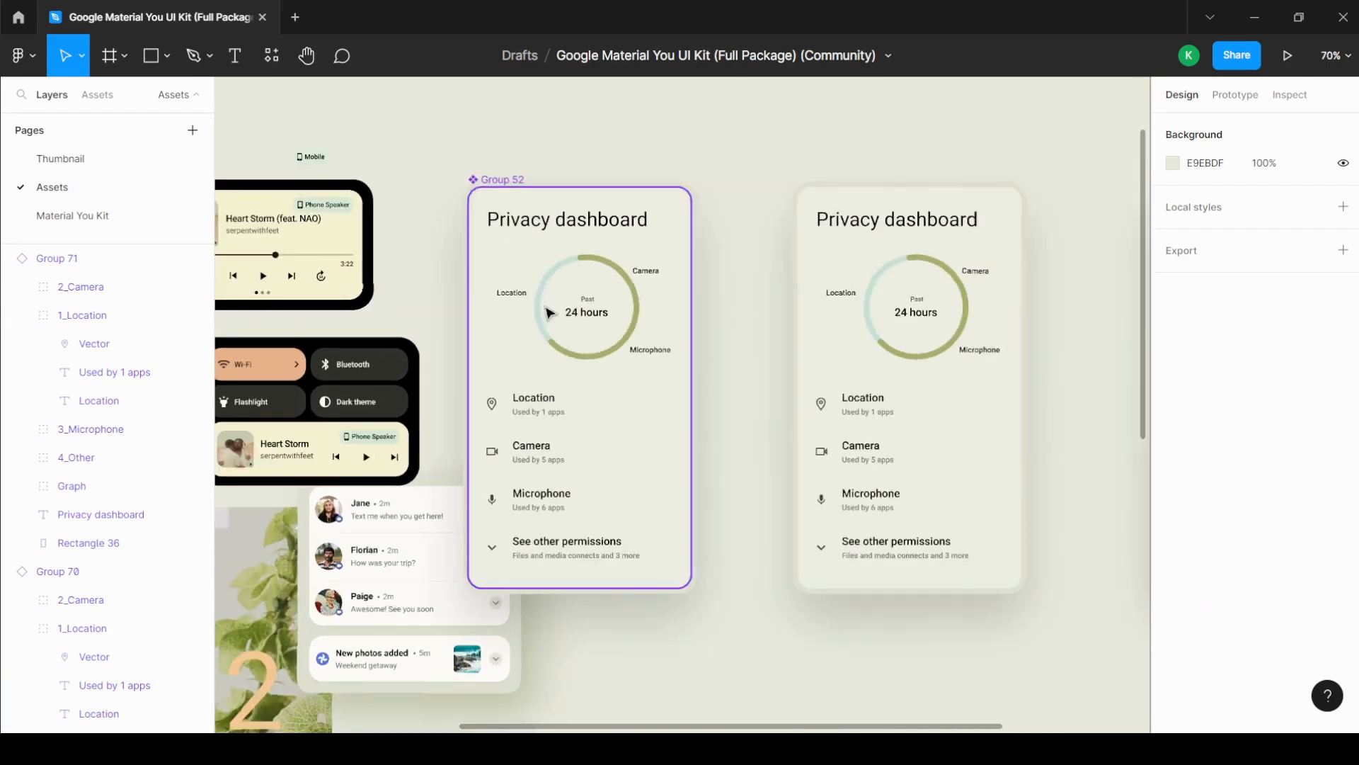
left_click(512, 182)
scroll(639, 460, "up", 2)
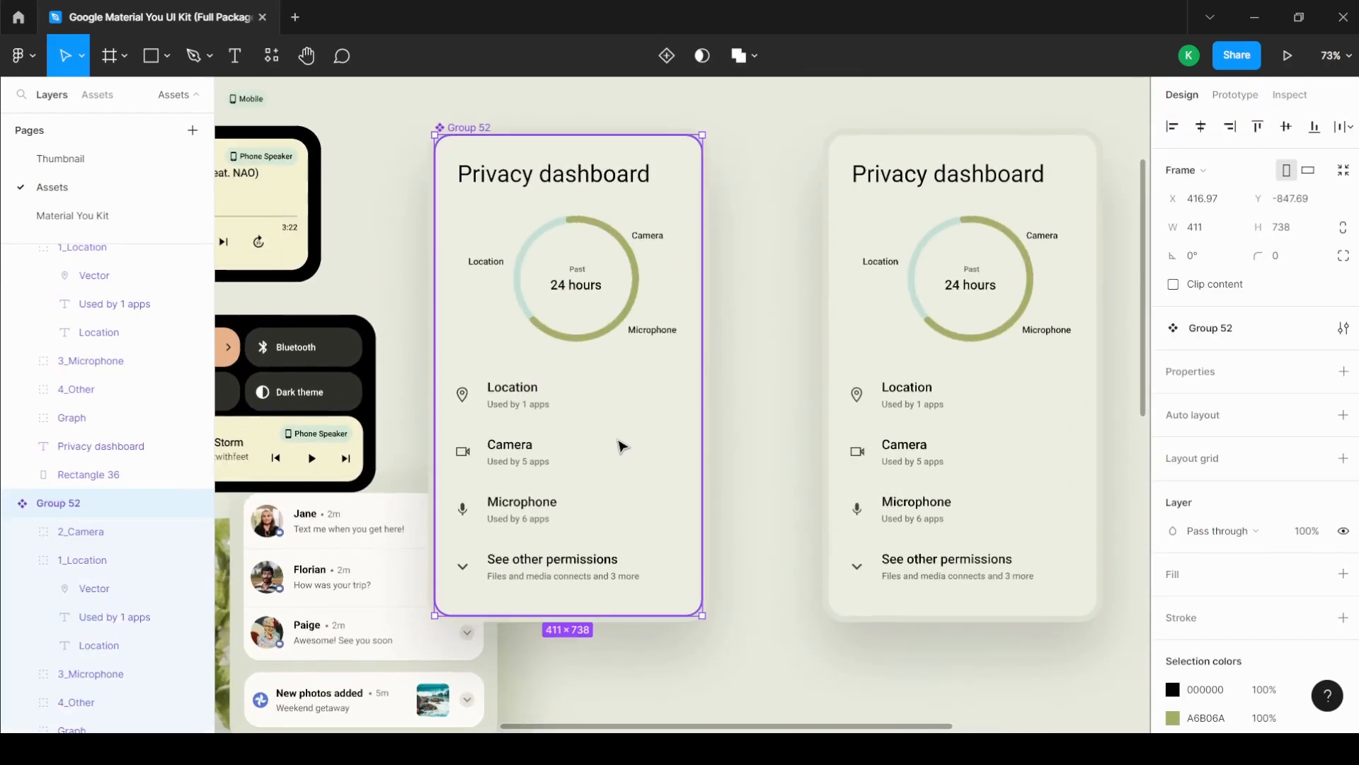
left_click(522, 388, "ctrl")
scroll(548, 412, "up", 3)
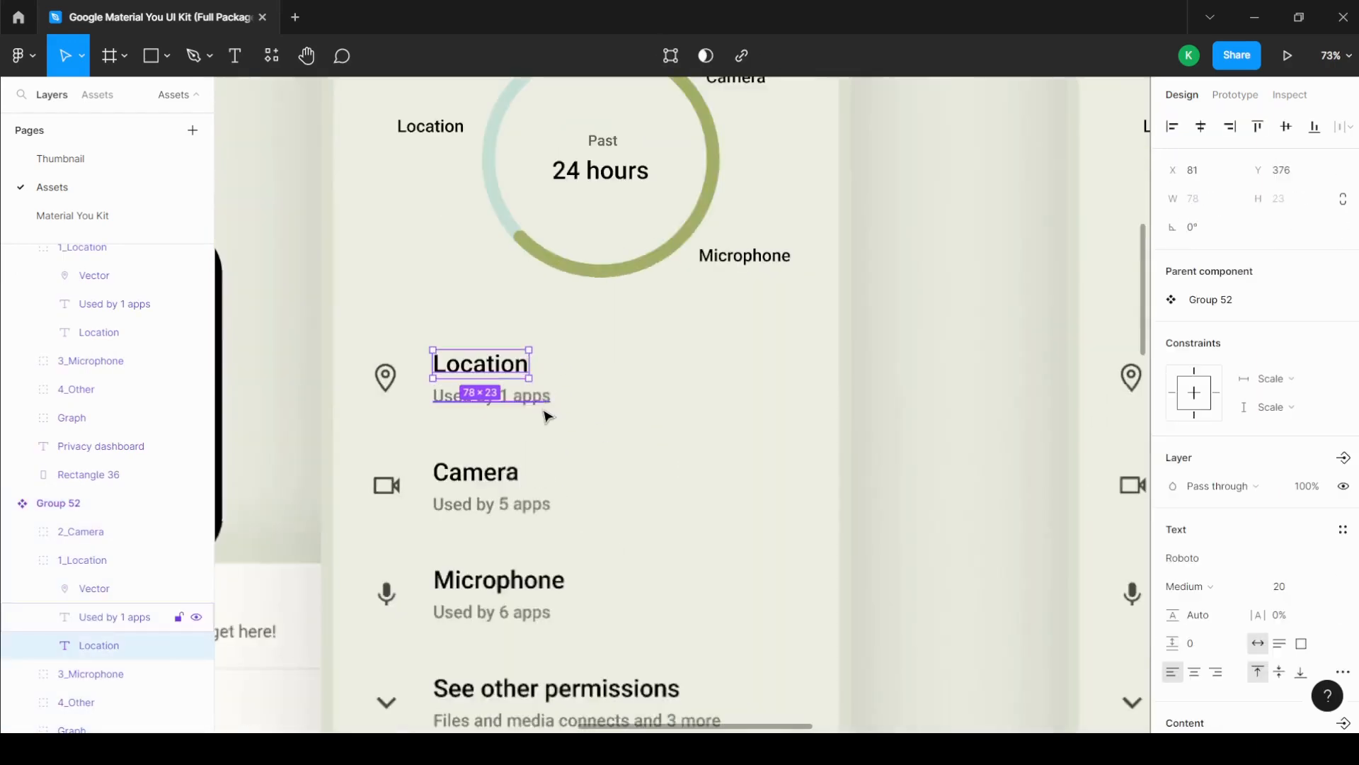
left_click(540, 401, "shift")
left_click(386, 380, "shift")
scroll(338, 444, "down", 3)
key("Delete")
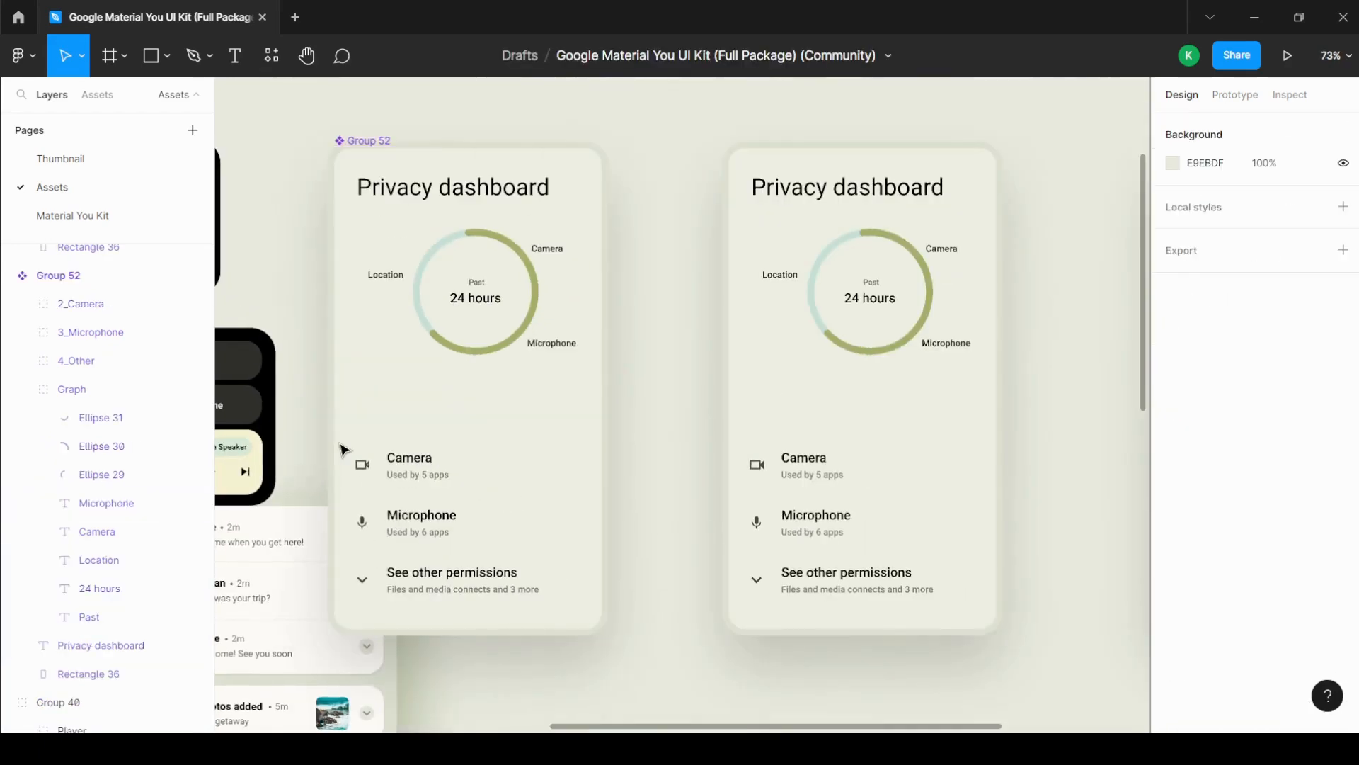
scroll(344, 449, "down", 3)
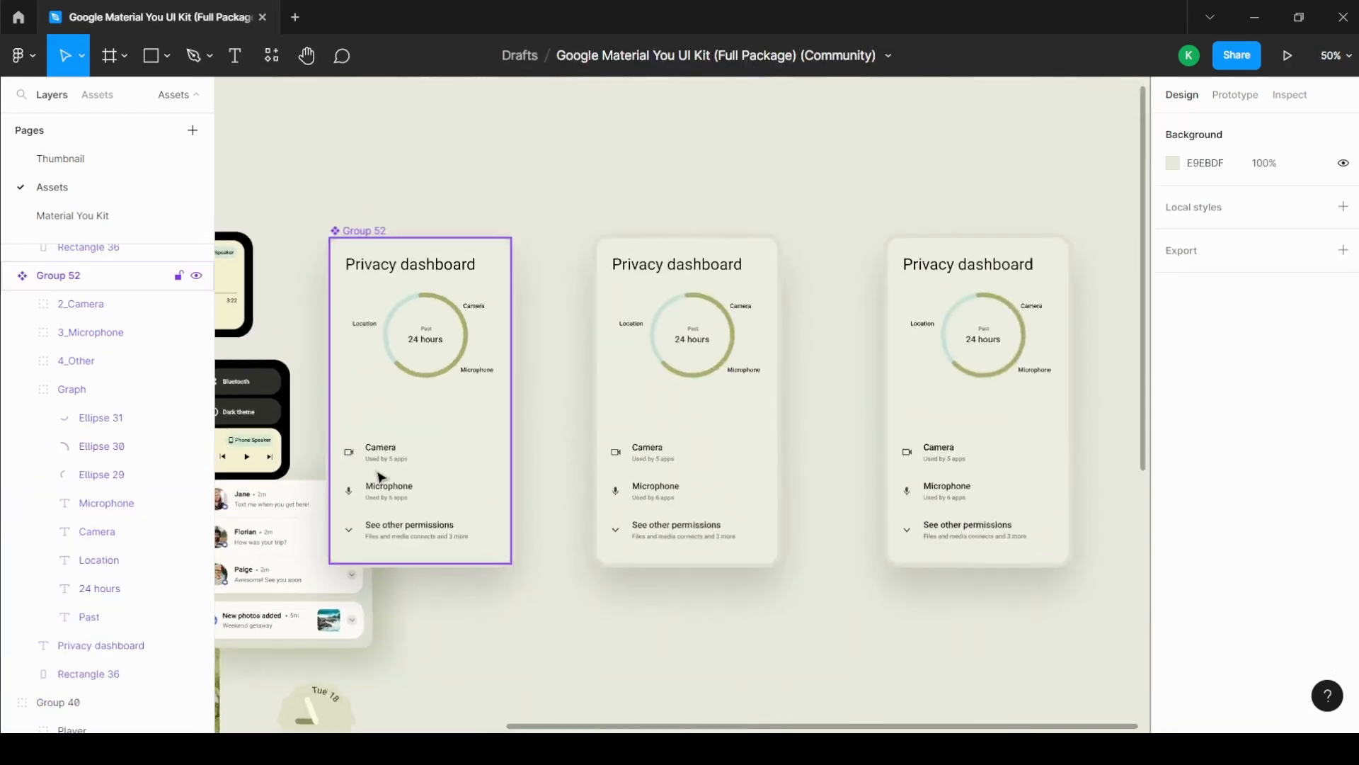
Step: Move the Camera, Microphone and See other permissions groups of the main component up together to close the gap below the graph
scroll(372, 467, "up", 5)
left_click(383, 446, "ctrl")
scroll(435, 469, "up", 2)
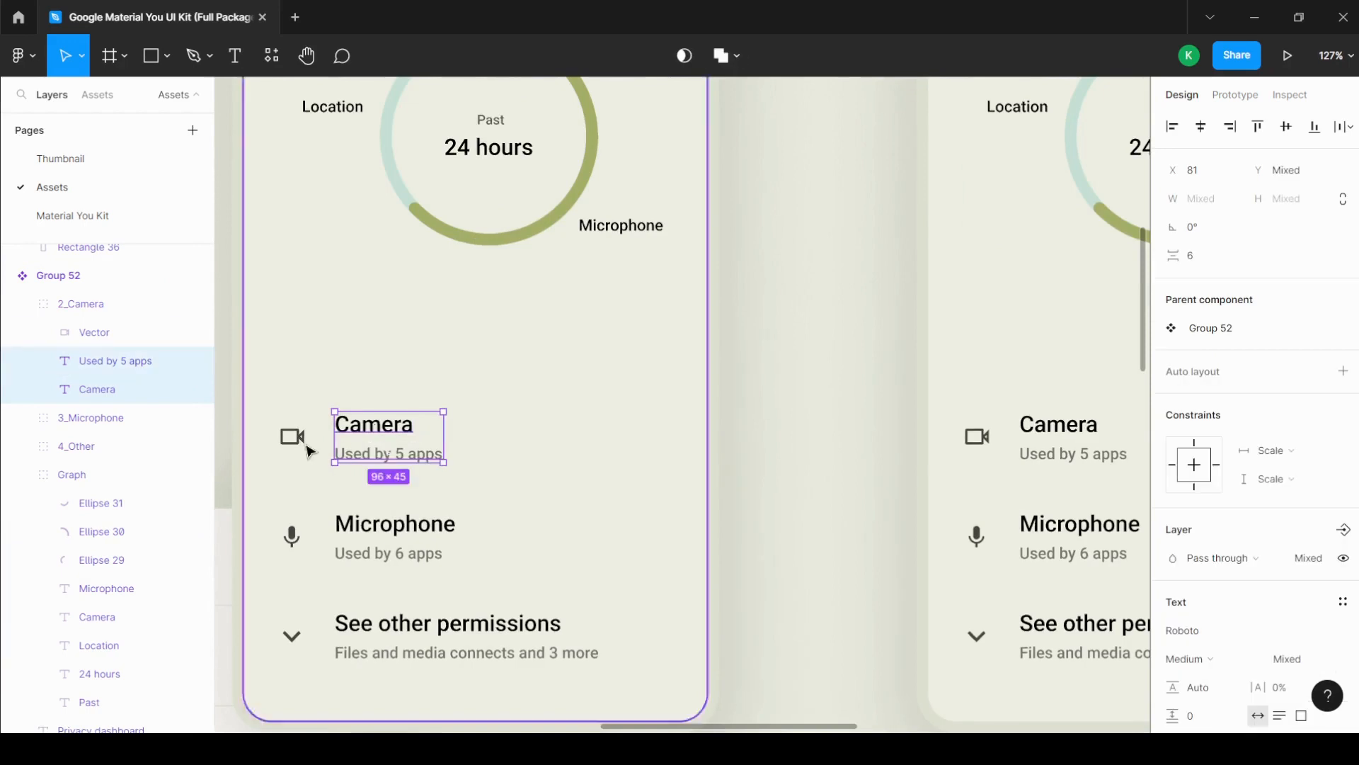
scroll(407, 444, "down", 3)
left_click(652, 391)
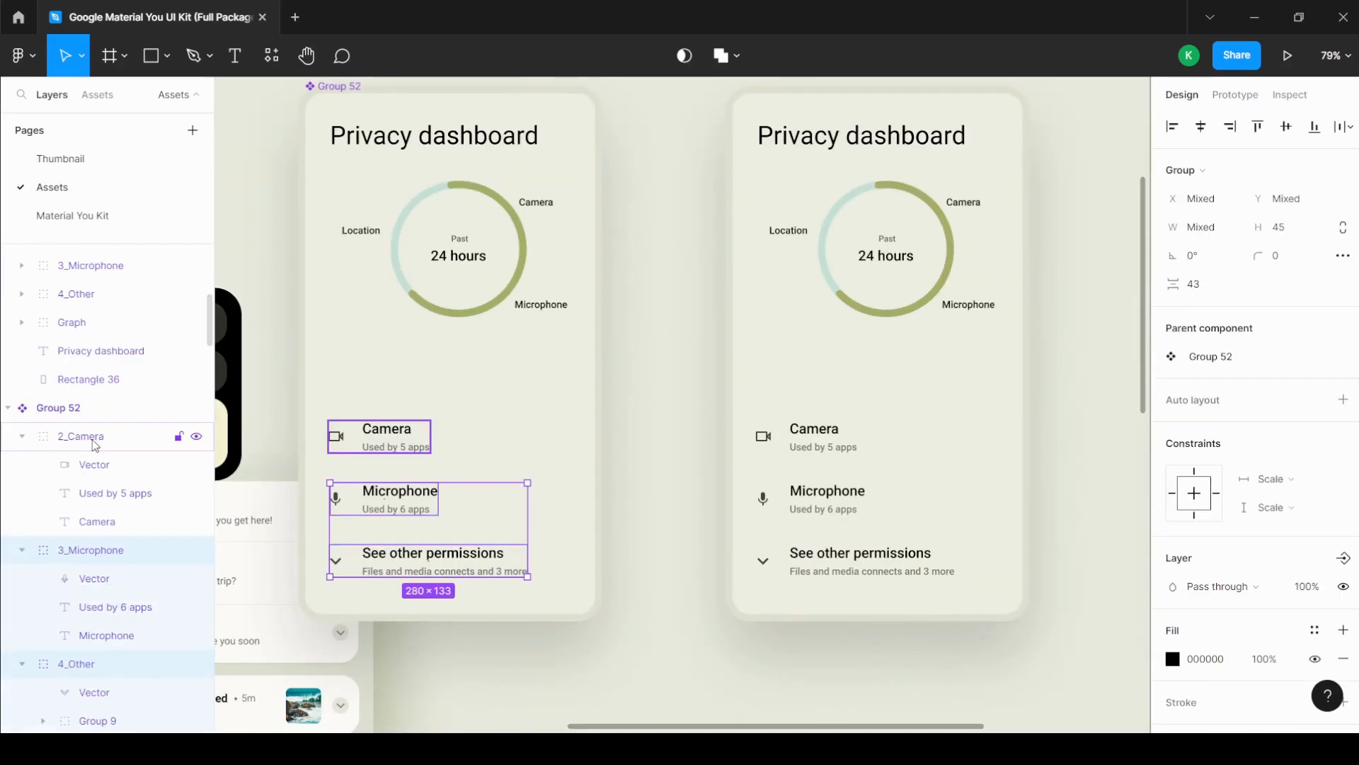
left_click(92, 440, "ctrl")
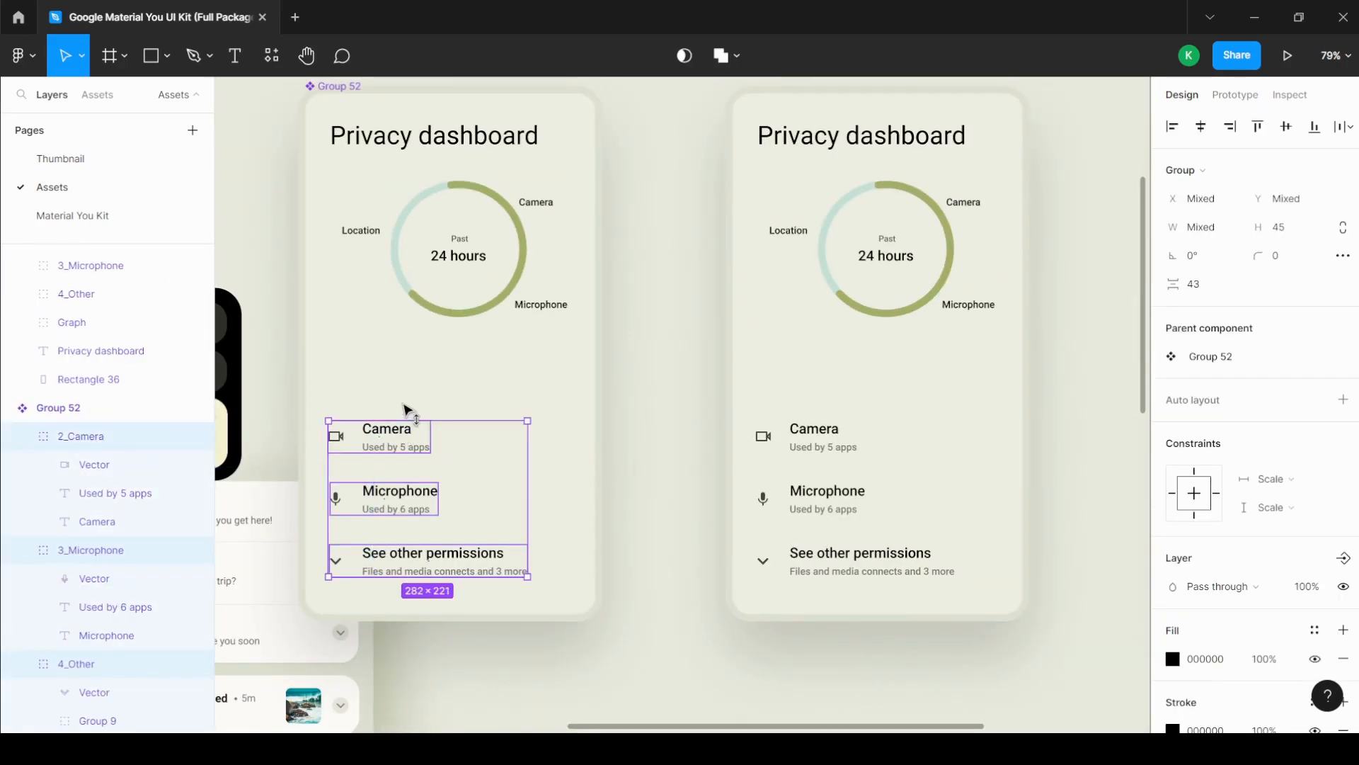
left_click_drag(409, 411, 407, 380)
Step: Shorten the main component's background rectangle to about 624 px high so it ends just below See other permissions
left_click(515, 606)
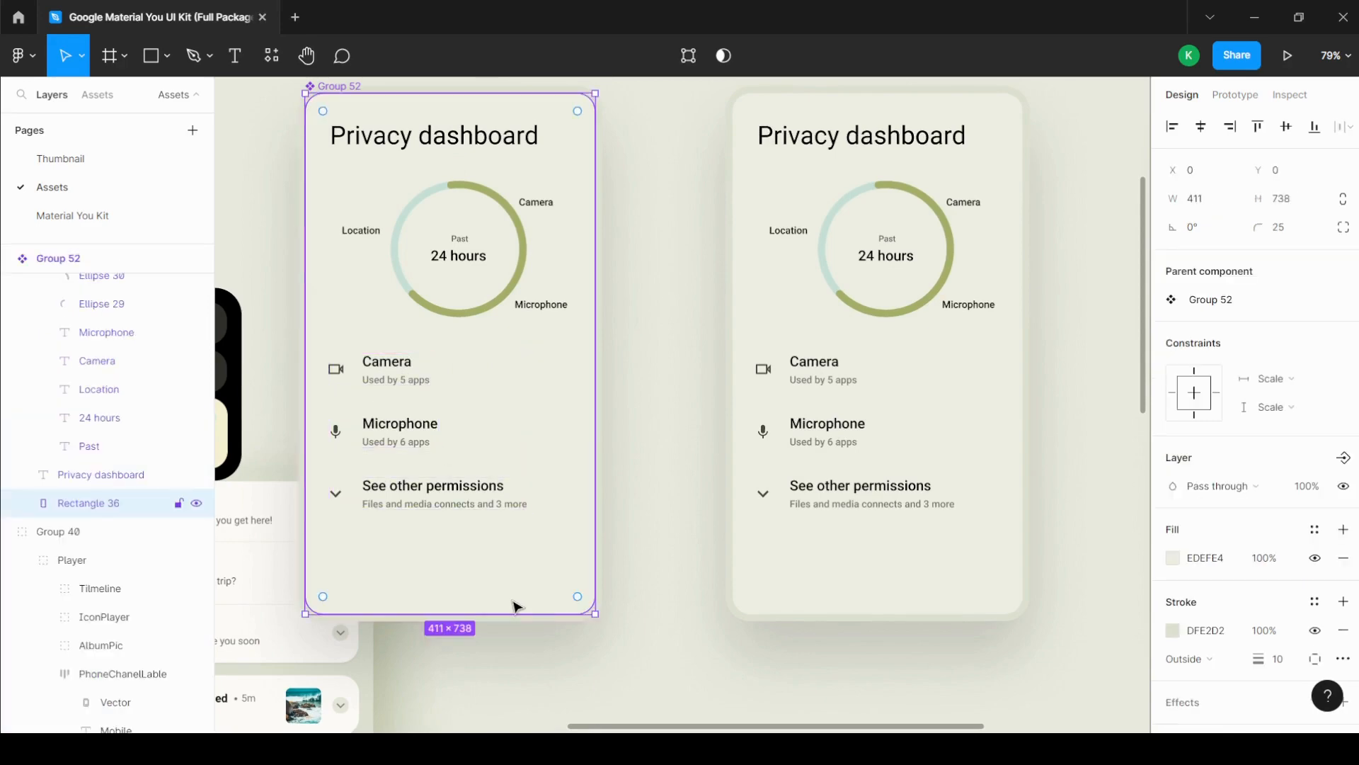
left_click_drag(508, 603, 513, 533)
scroll(436, 485, "down", 2)
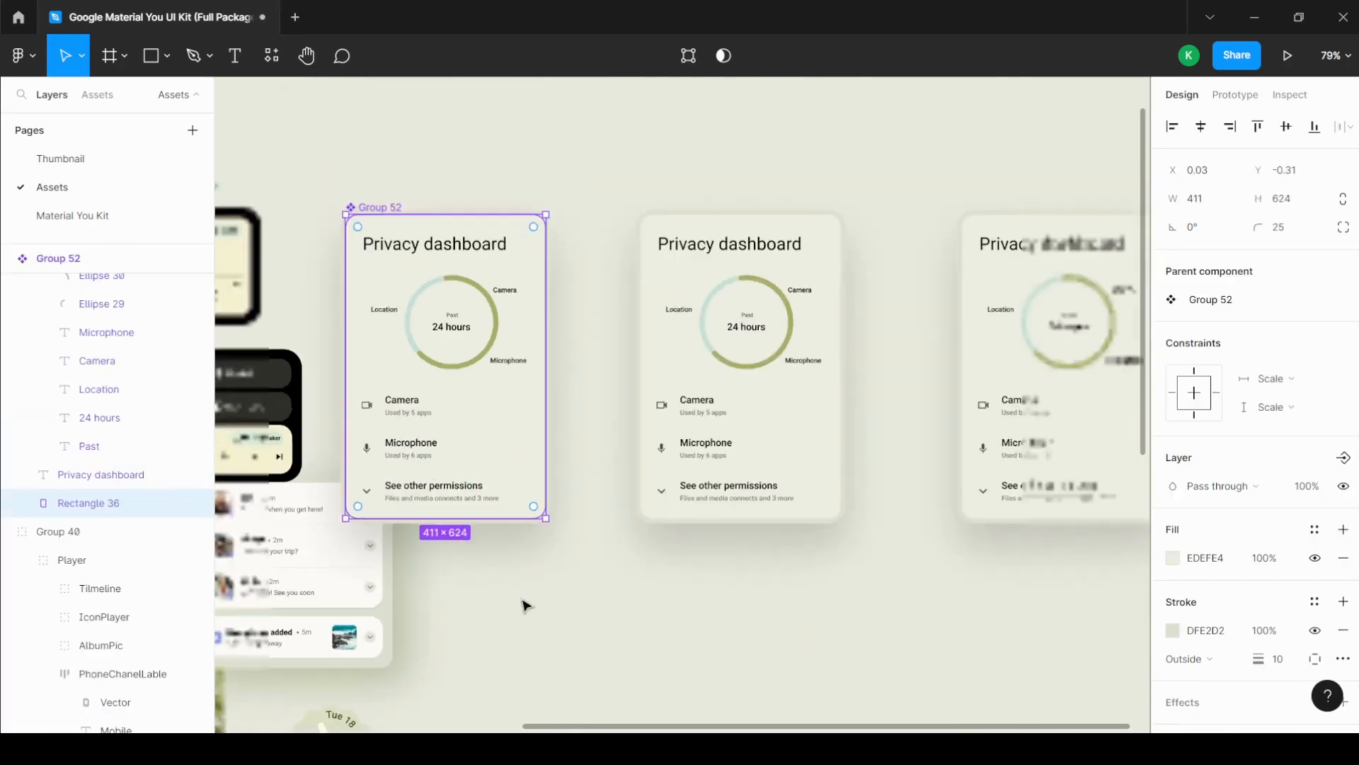
left_click(523, 604)
scroll(365, 266, "down", 2)
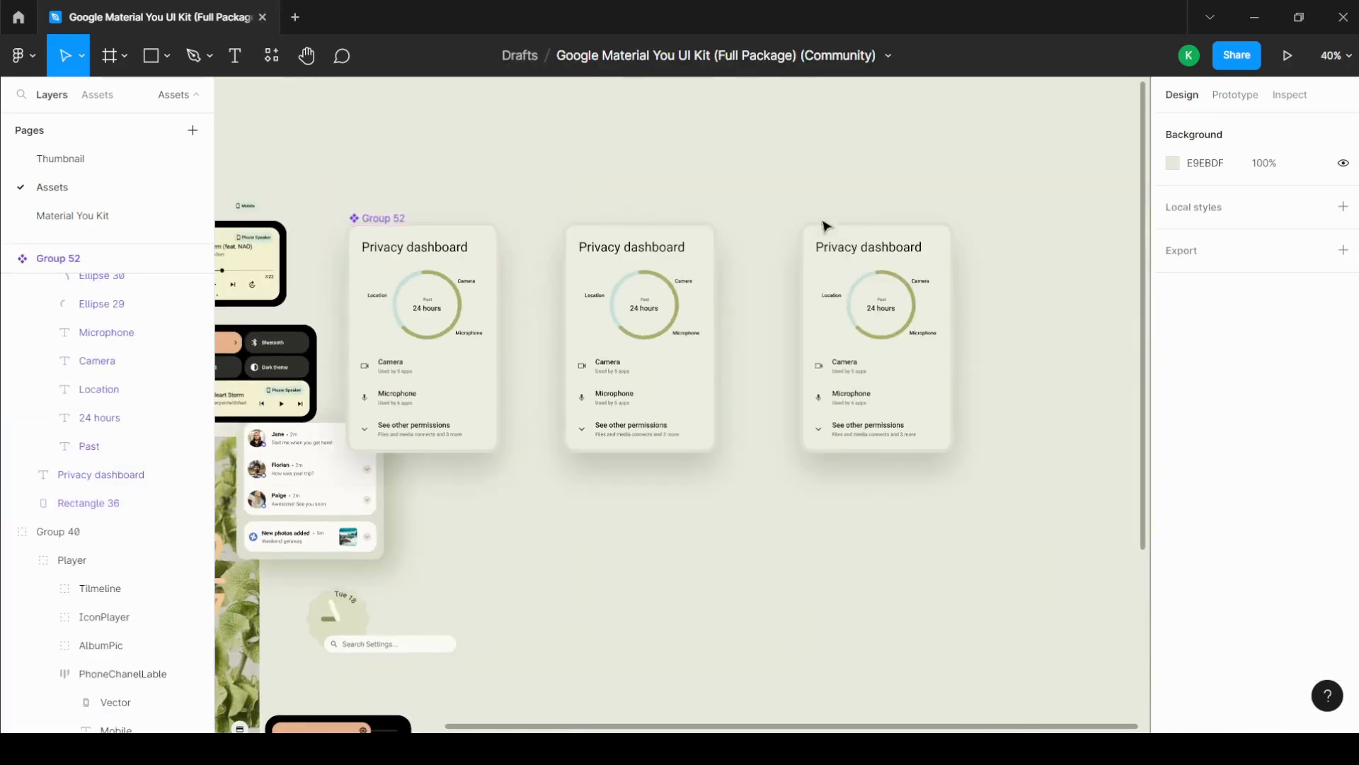
Step: Resize the Group 52 main component frame to fit its contents
left_click(398, 216)
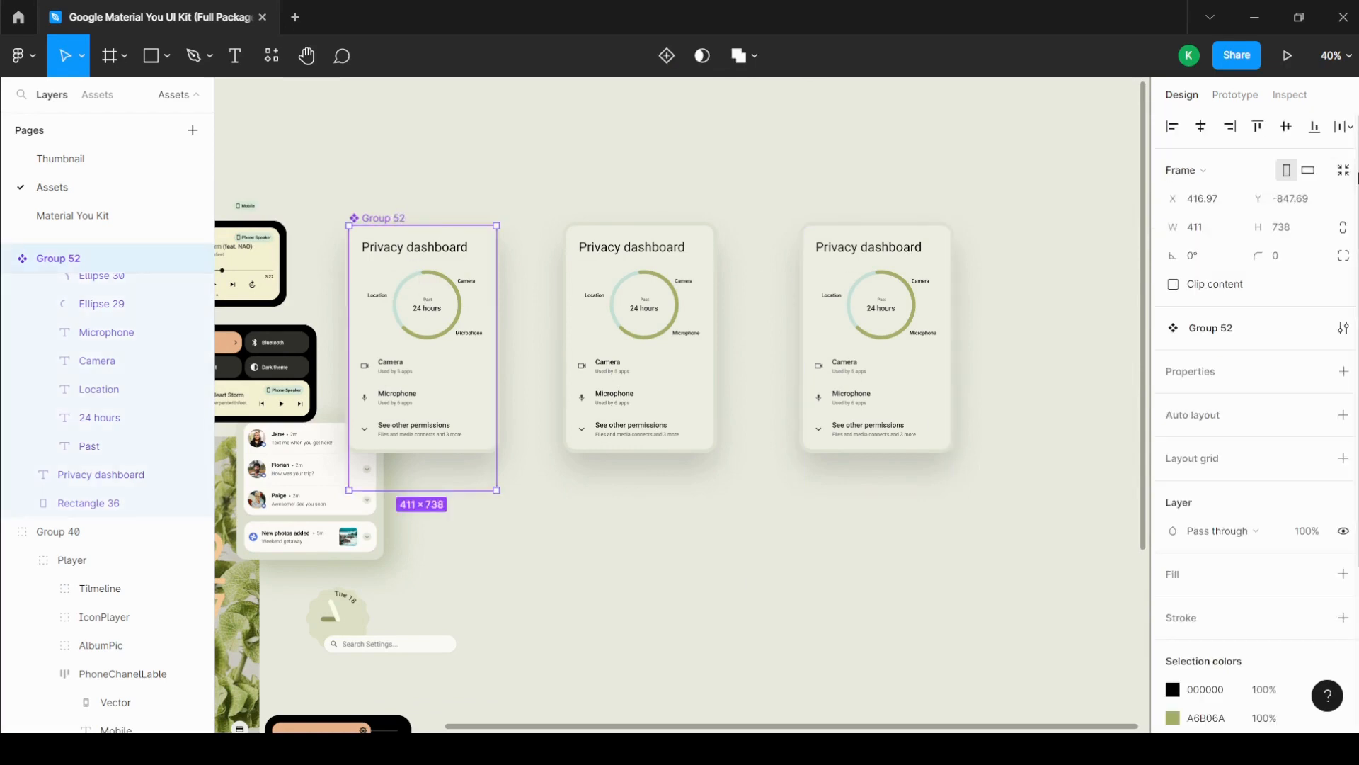
left_click(886, 494)
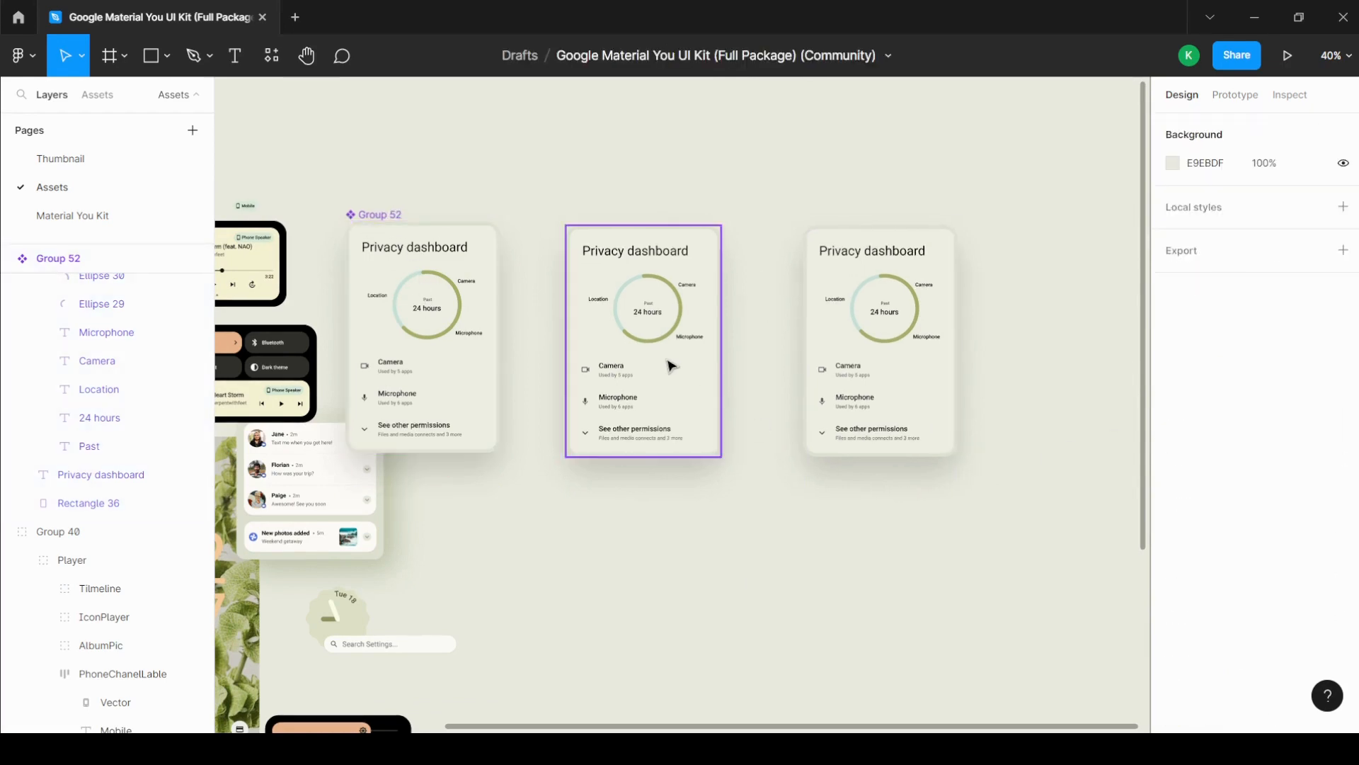
scroll(911, 417, "up", 1)
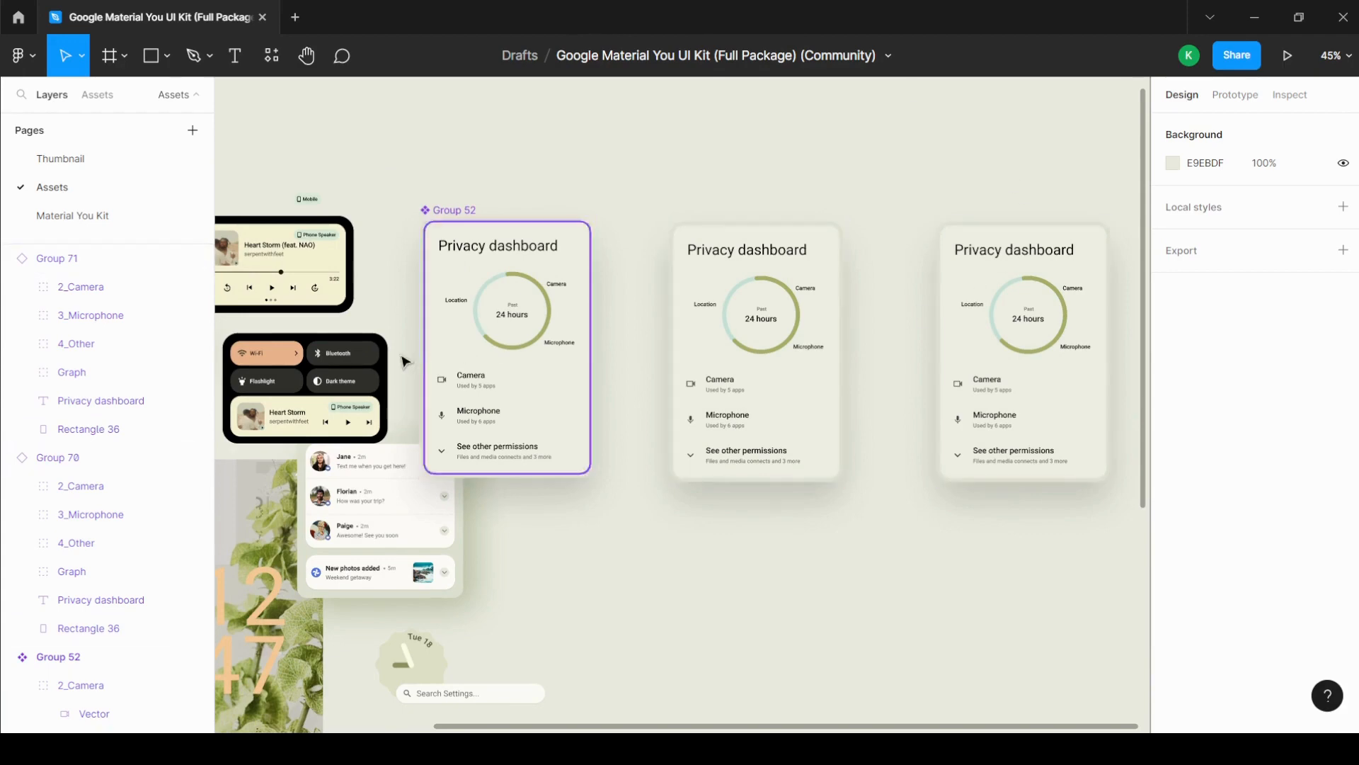
scroll(403, 361, "up", 4)
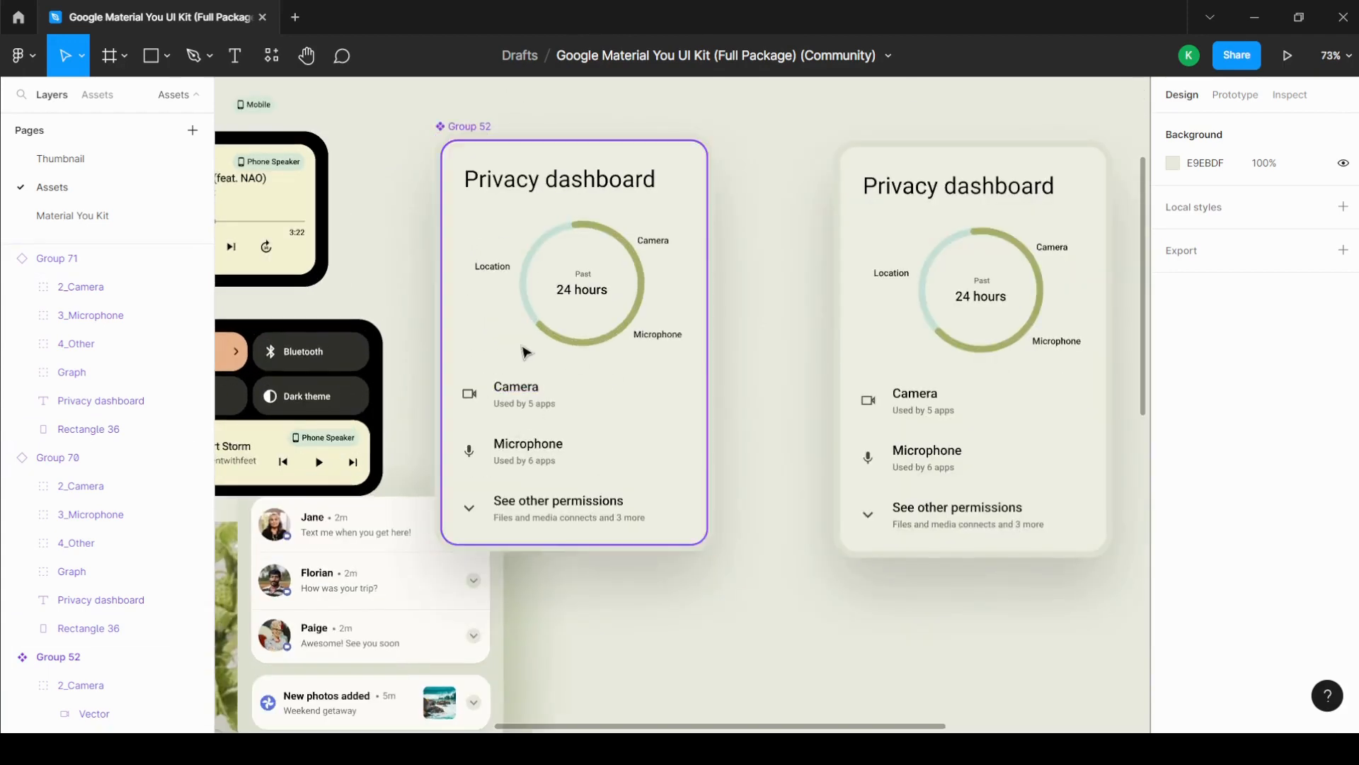
scroll(522, 352, "down", 6)
scroll(468, 353, "up", 3)
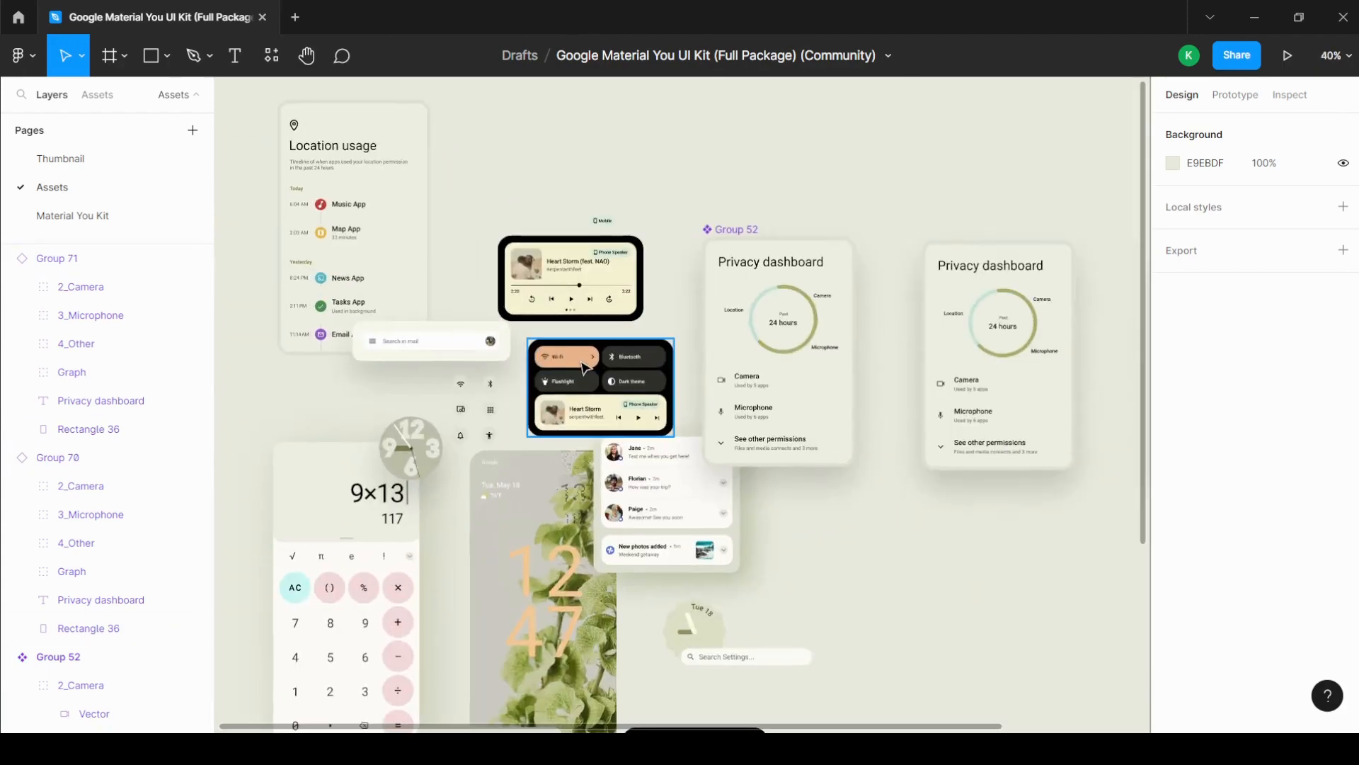
scroll(715, 394, "down", 4)
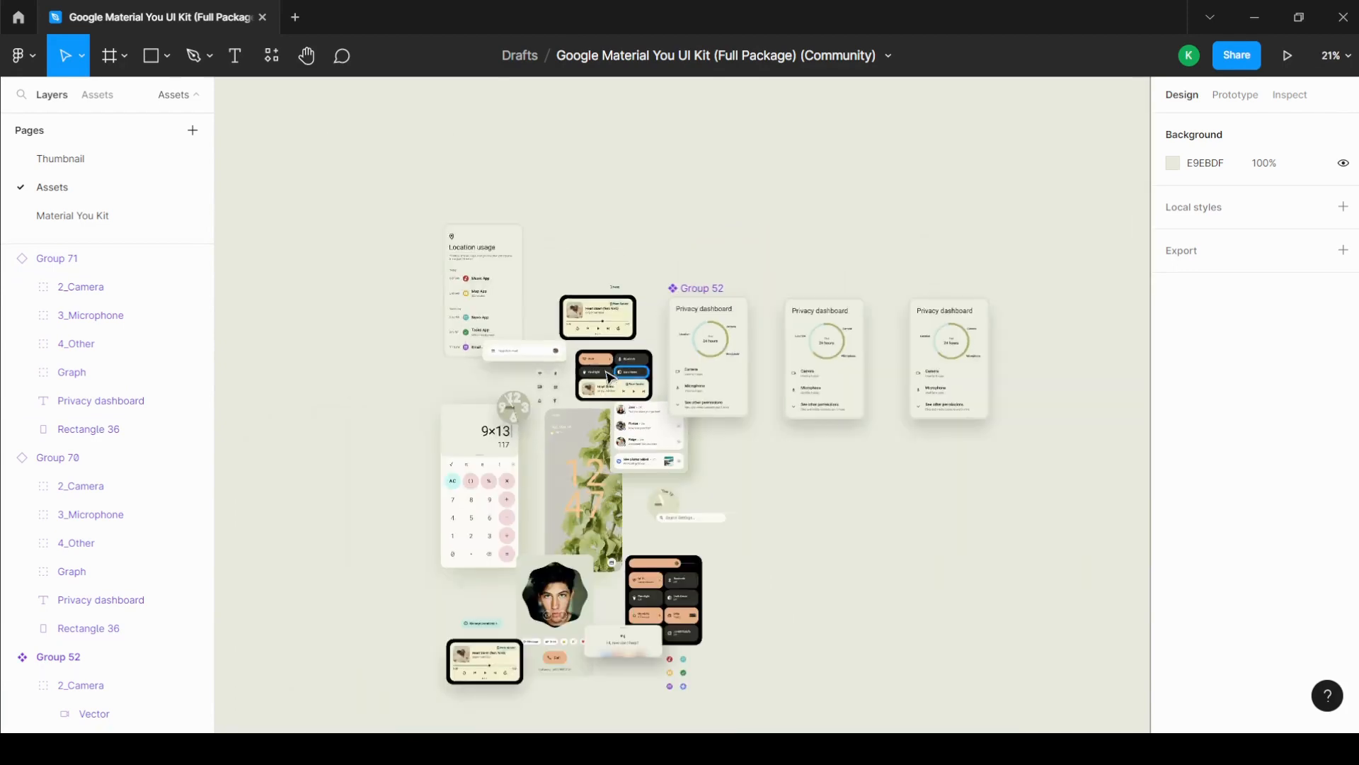
scroll(594, 345, "up", 1)
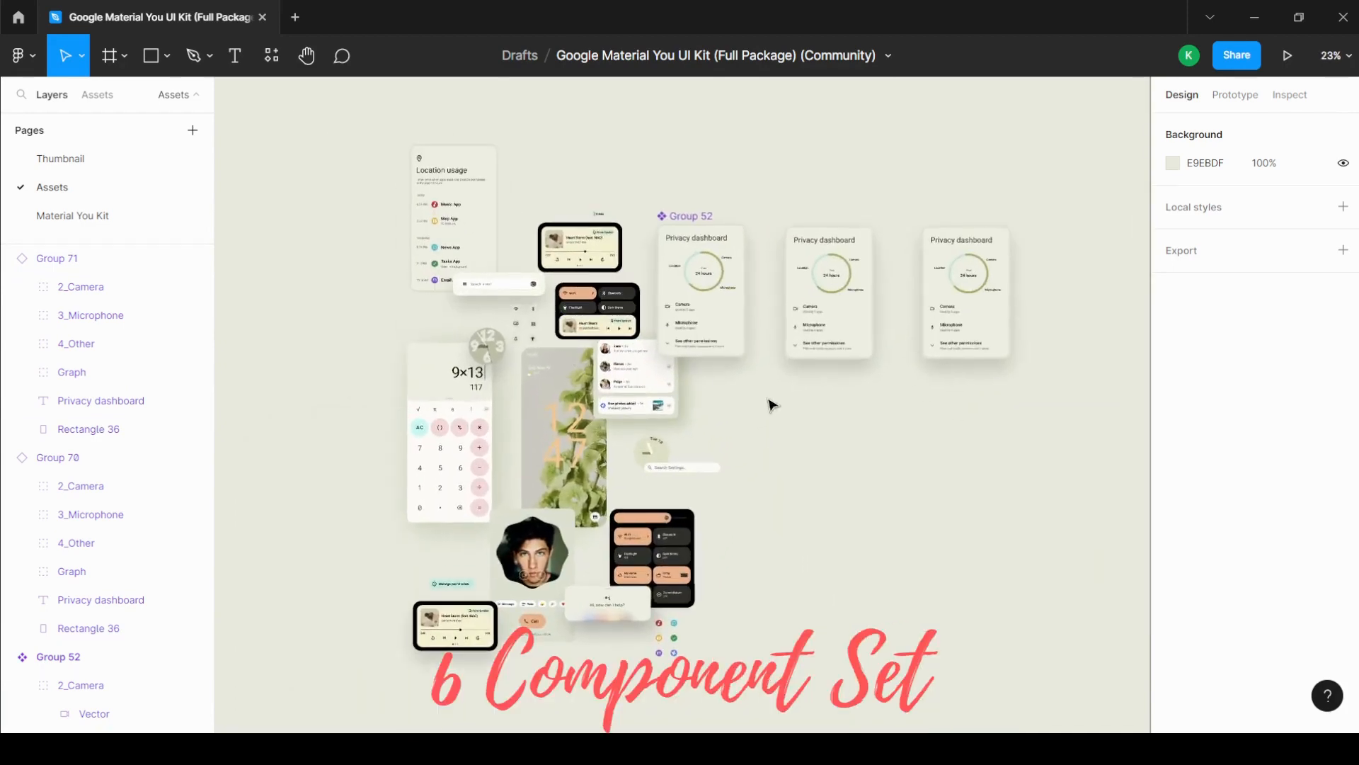